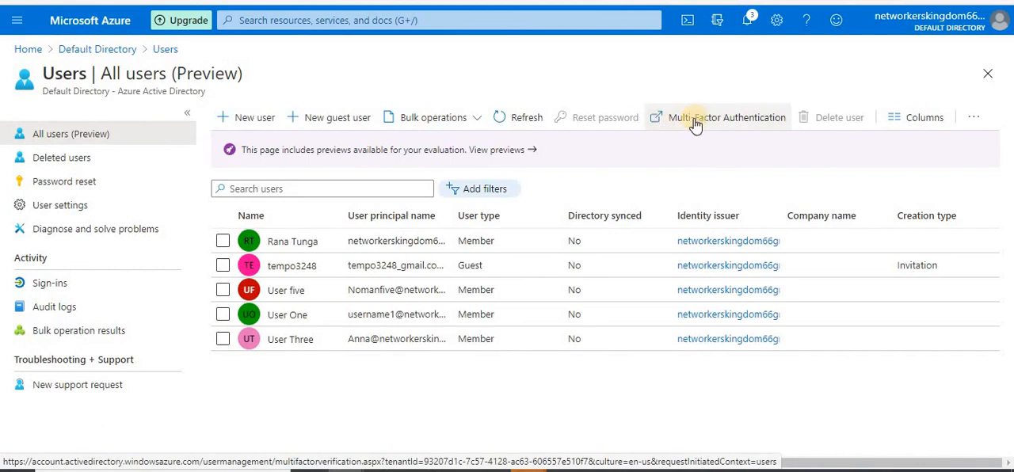
# Step: Open the multi-factor authentication page for the directory's users and inspect the quick steps available for User One
pyautogui.click(975, 120)
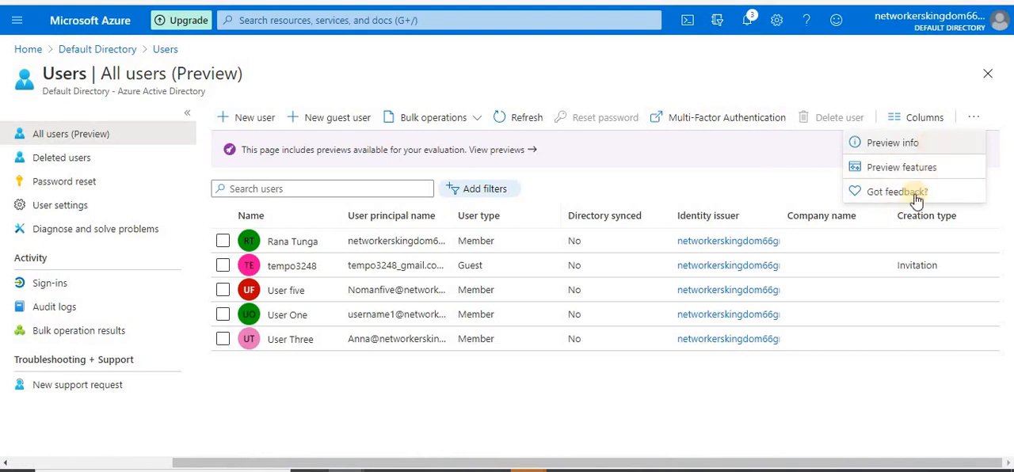
pyautogui.click(683, 74)
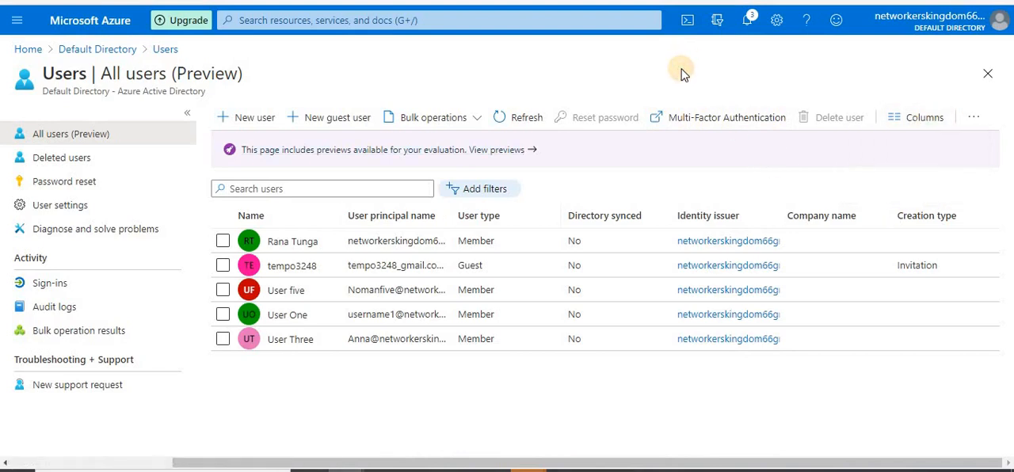
pyautogui.click(718, 125)
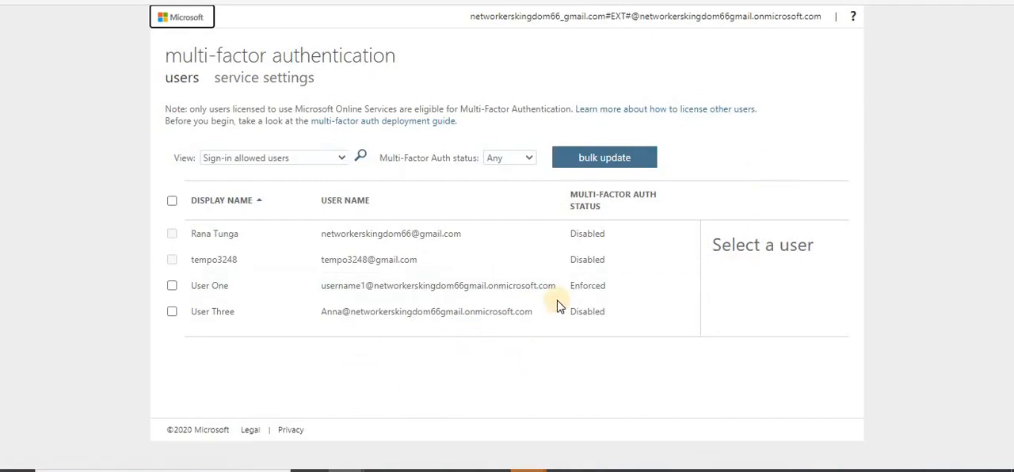
pyautogui.click(323, 288)
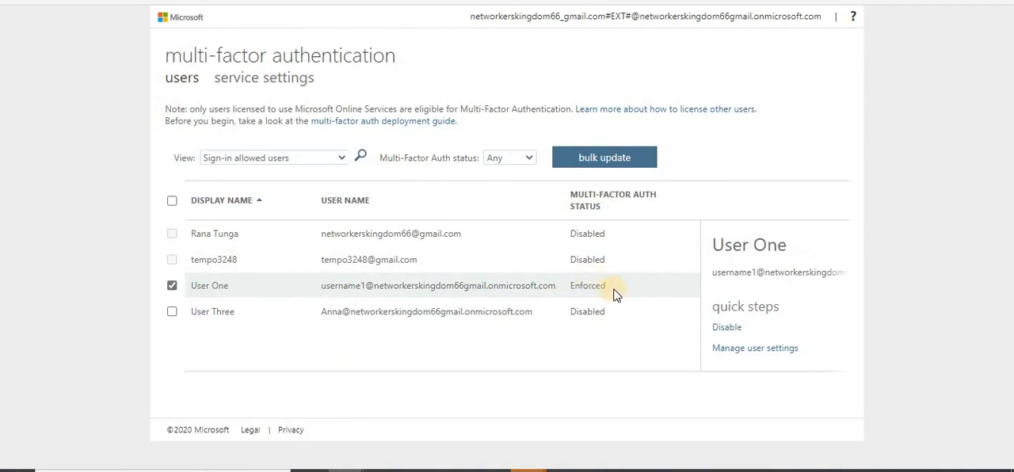
pyautogui.click(171, 286)
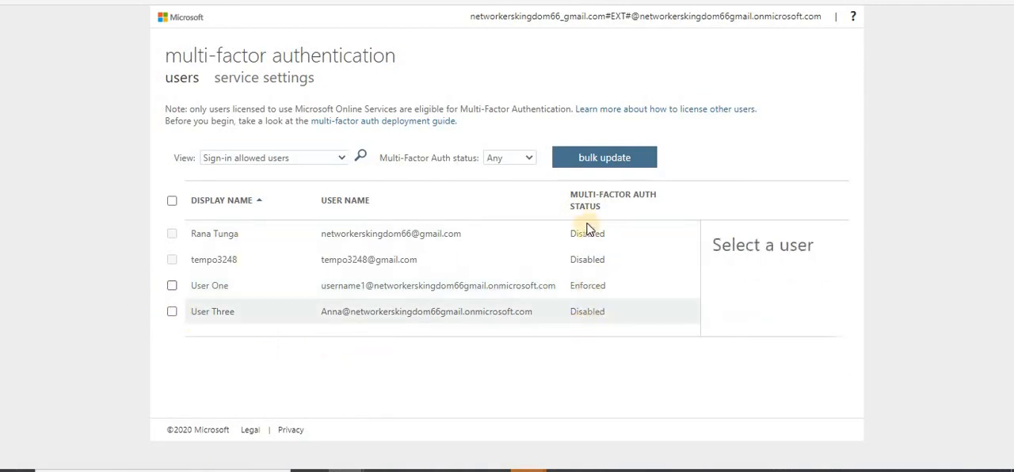
# Step: Enable multi-factor authentication for User Three
pyautogui.click(172, 312)
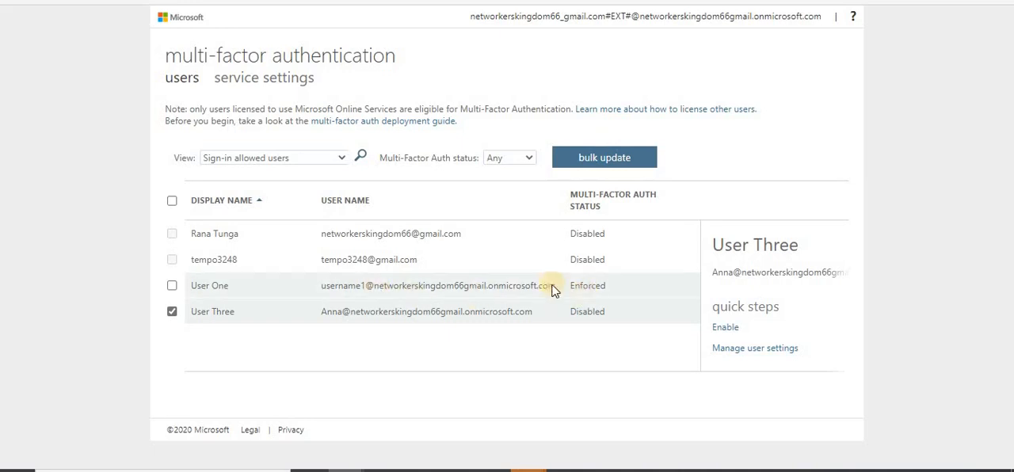
pyautogui.click(723, 329)
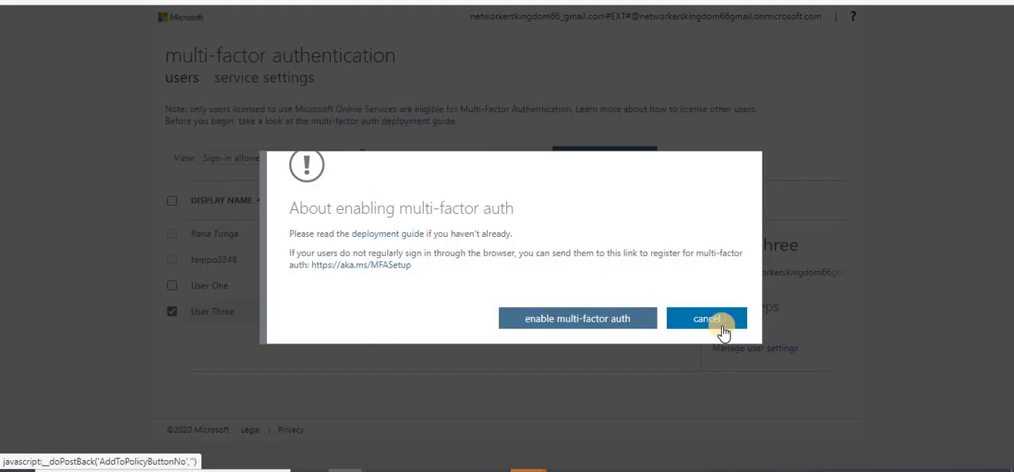
pyautogui.click(587, 320)
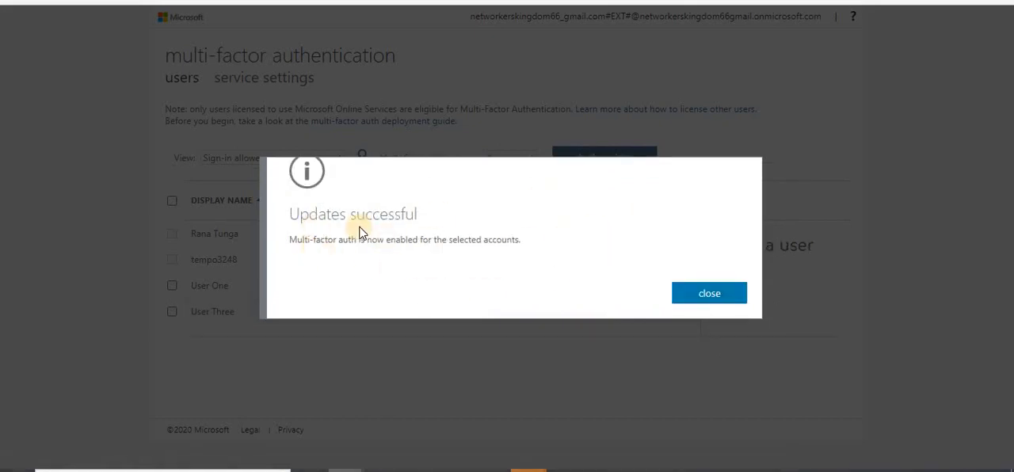
pyautogui.click(686, 295)
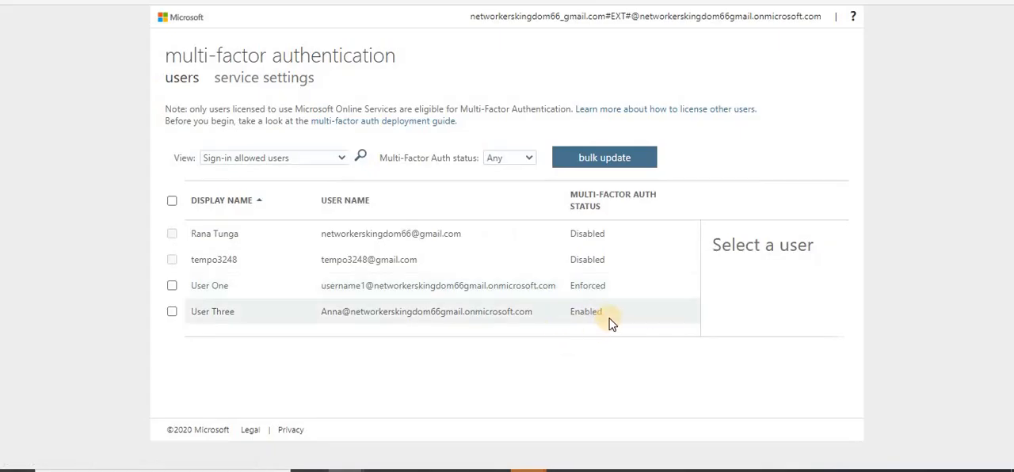
pyautogui.click(569, 316)
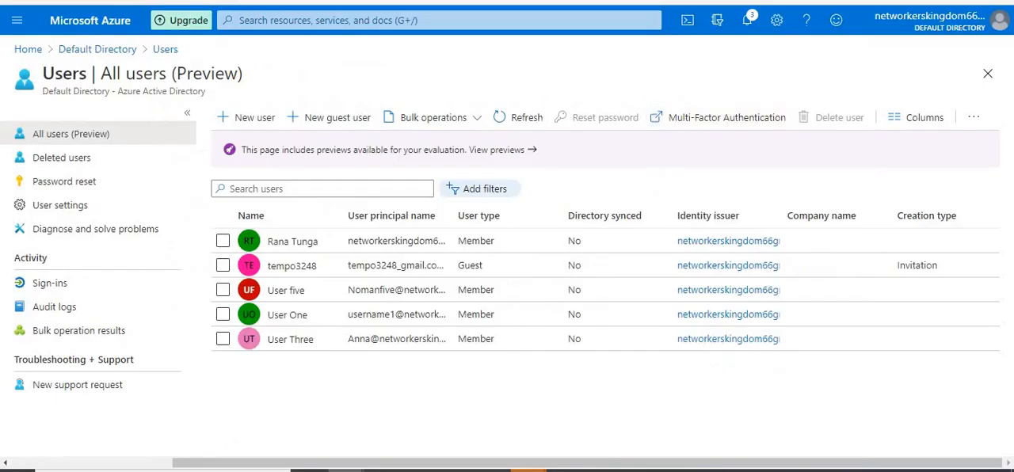
# Step: Copy User Three's sign-in name from the profile and open the Azure portal in a new tab of the InPrivate browser window
pyautogui.click(289, 339)
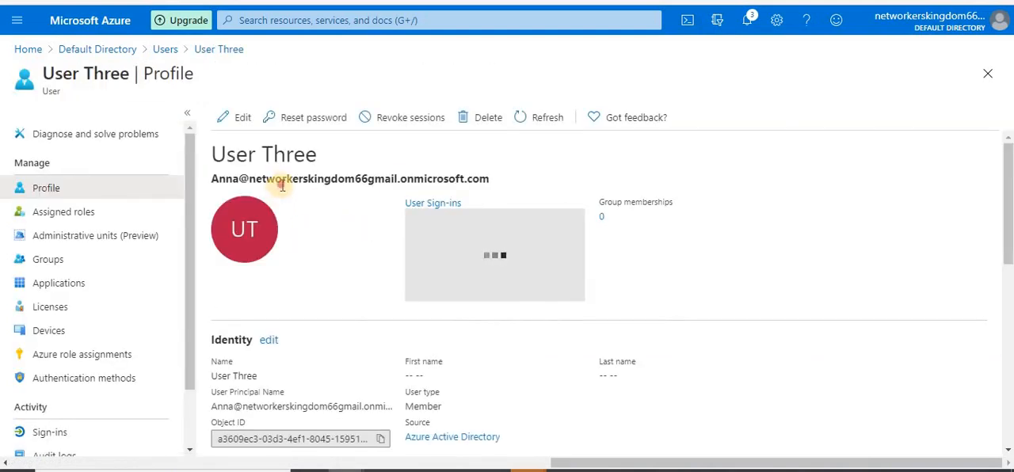
pyautogui.tripleClick(282, 184)
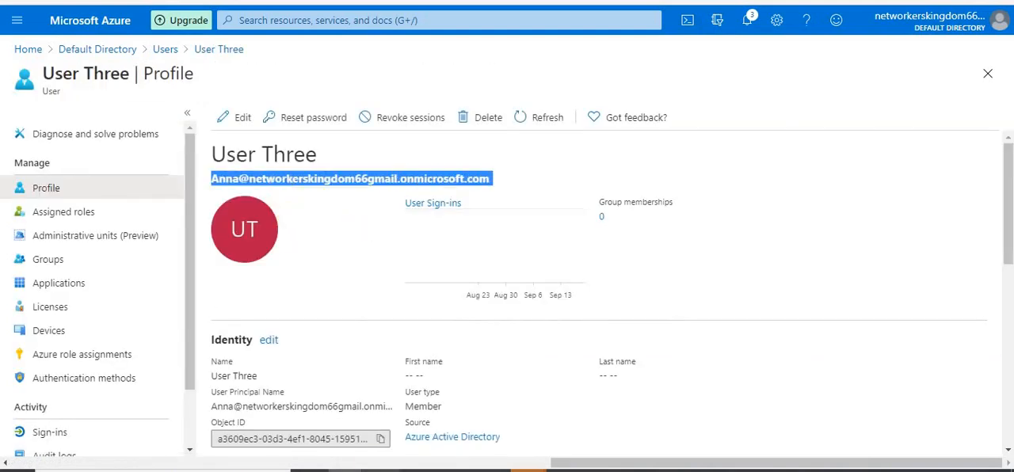
pyautogui.moveTo(345, 469)
pyautogui.click(441, 388)
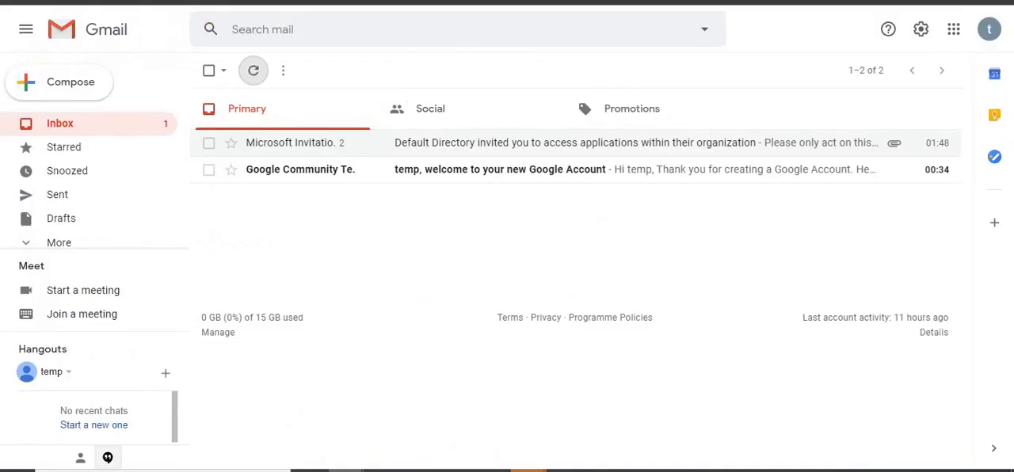
pyautogui.hotkey('ctrl', 't')
pyautogui.write('porta')
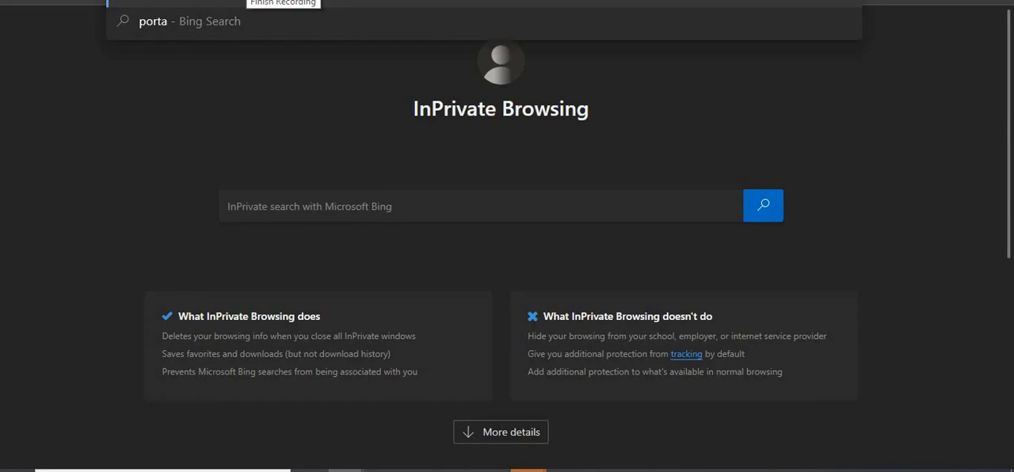
pyautogui.press('Return')
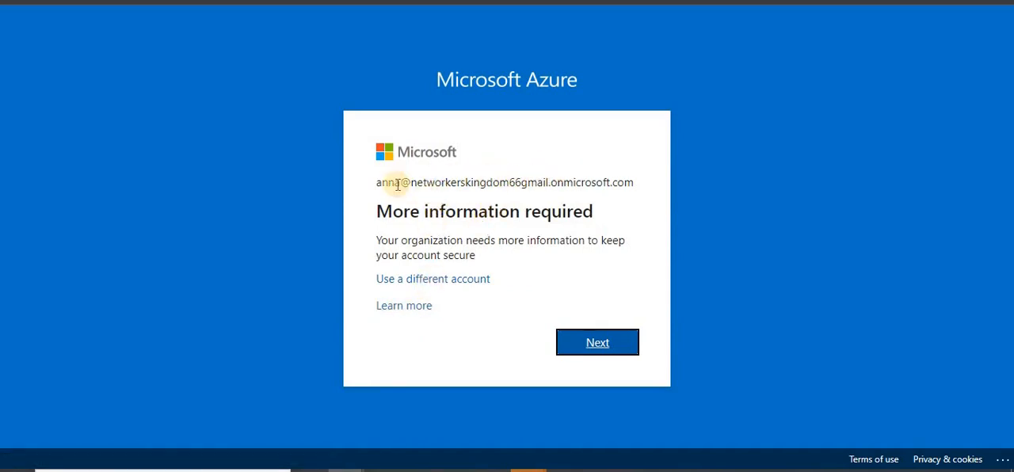
pyautogui.click(595, 346)
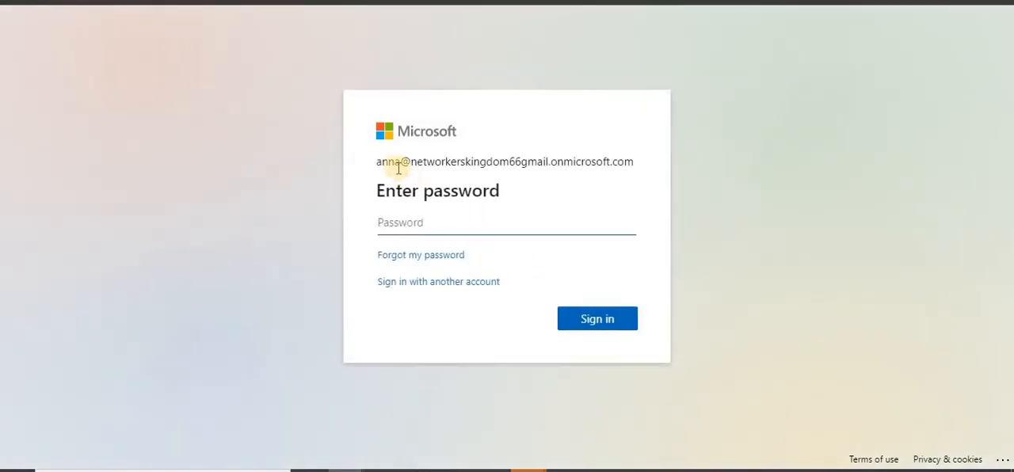
pyautogui.click(454, 225)
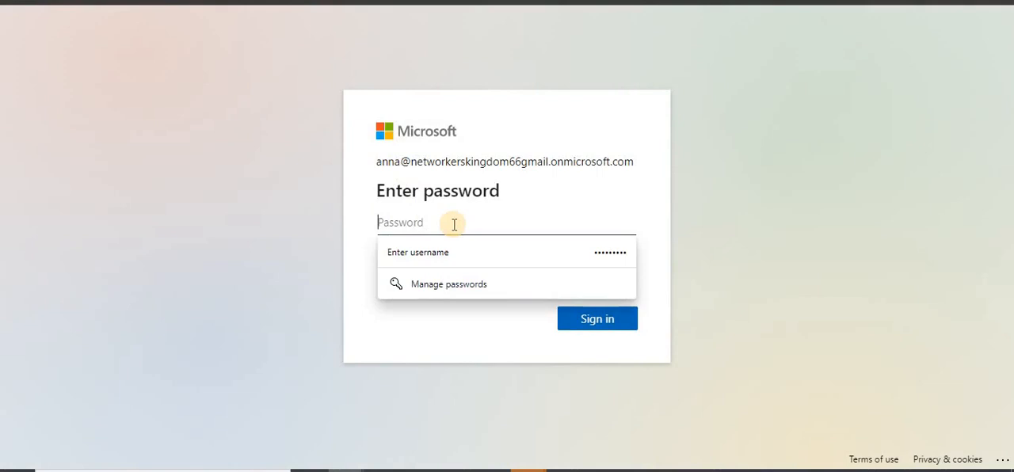
pyautogui.write('•')
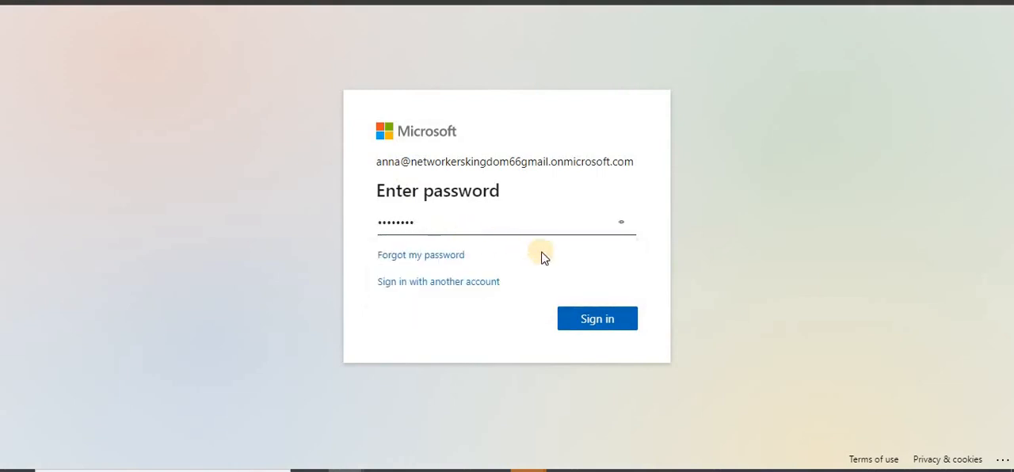
pyautogui.click(600, 318)
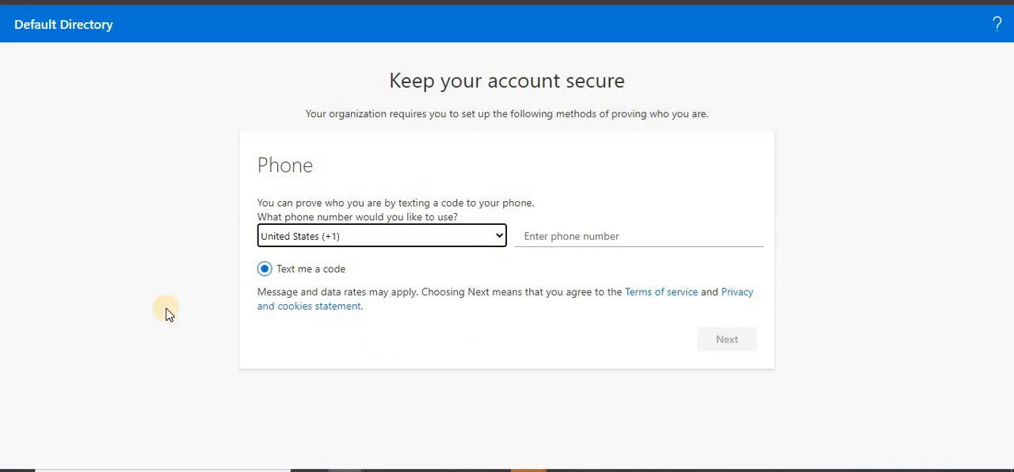
# Step: Choose India (+91) as the country code for the security phone and activate the phone number entry
pyautogui.click(486, 242)
pyautogui.write('in')
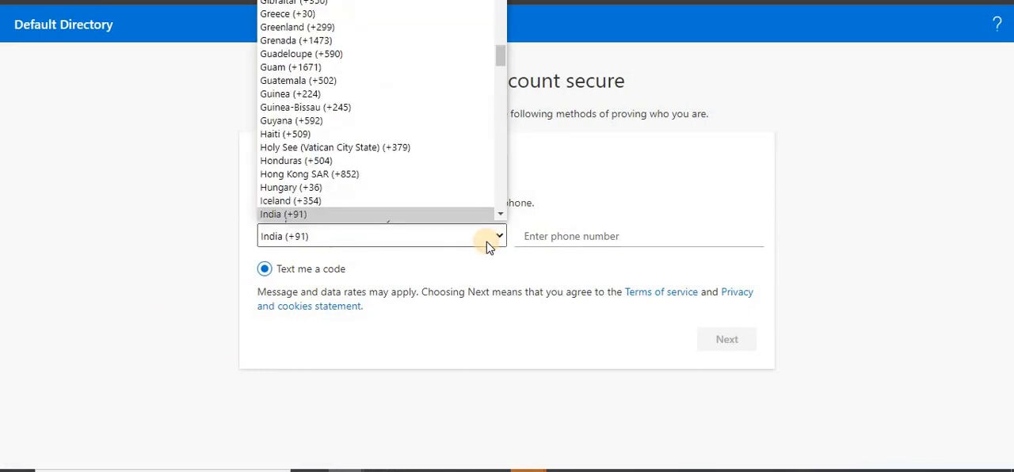
pyautogui.press('Return')
pyautogui.click(570, 242)
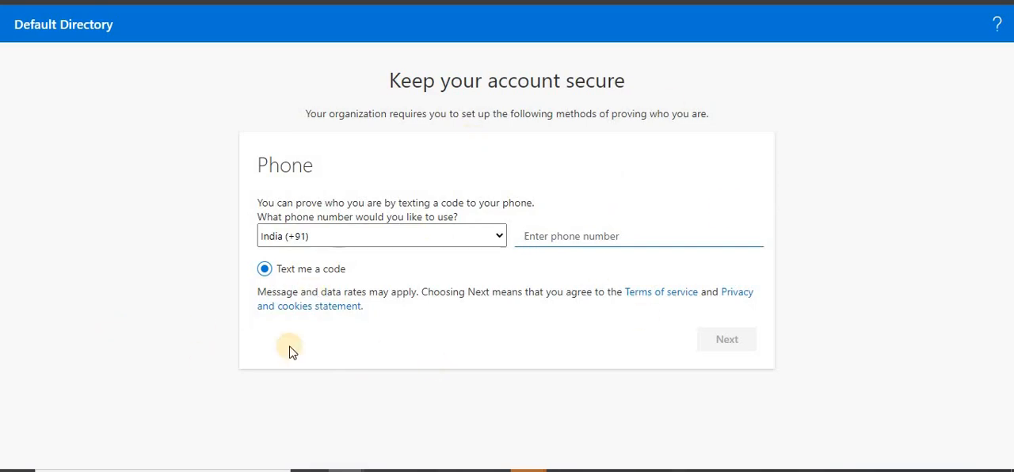
# Step: Switch back to the Azure administrator window and copy User One's sign-in name from that user's profile
pyautogui.moveTo(346, 471)
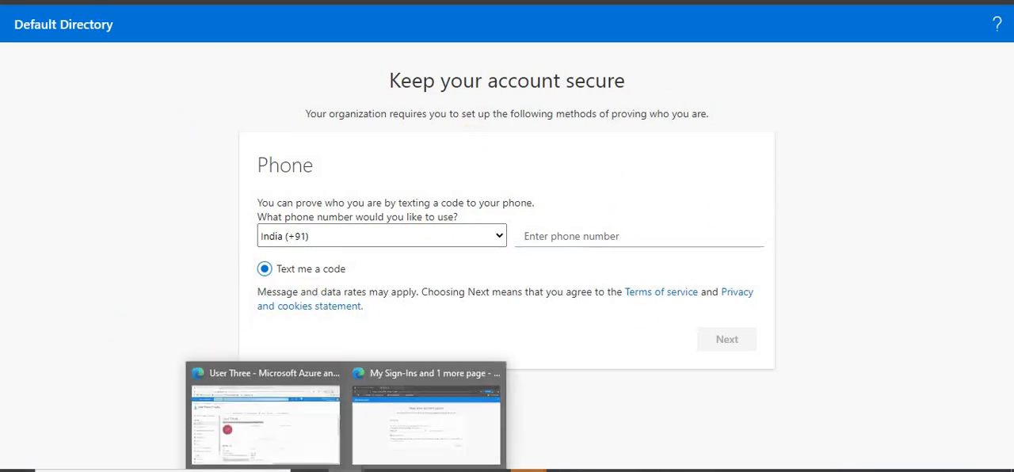
pyautogui.click(275, 437)
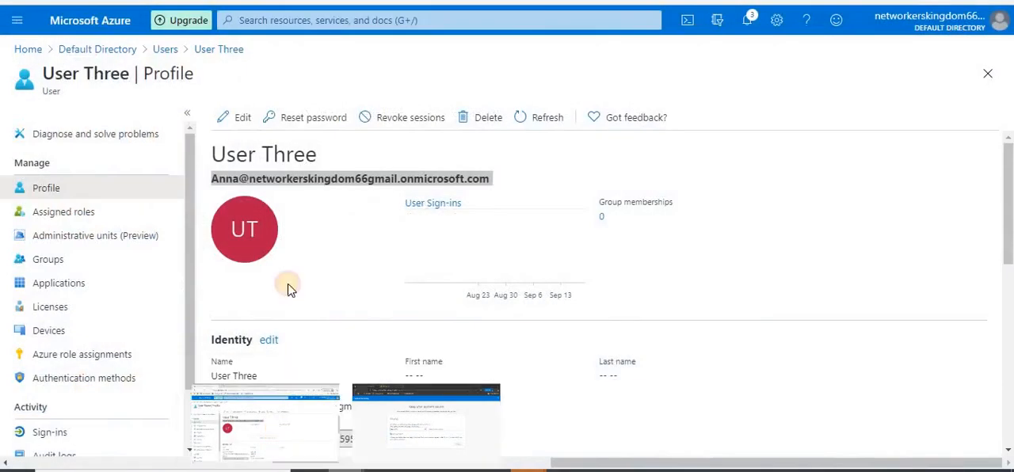
pyautogui.click(157, 47)
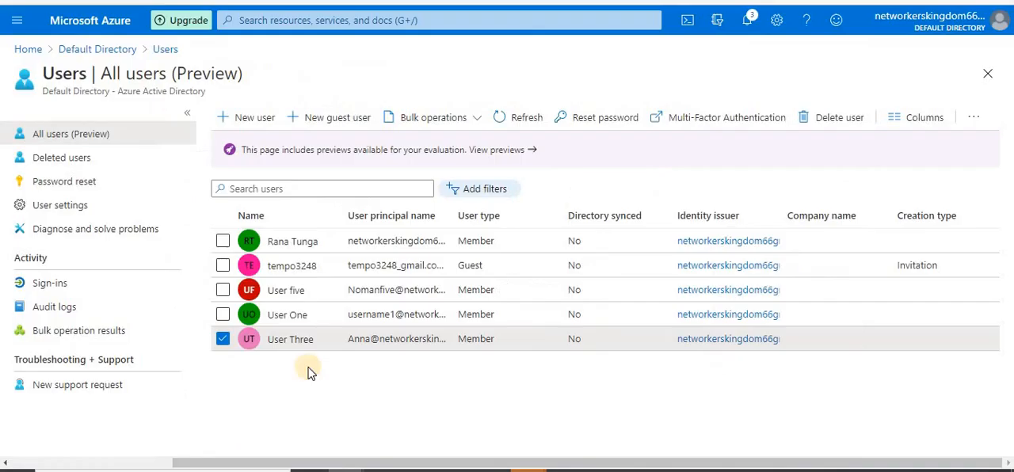
pyautogui.click(275, 317)
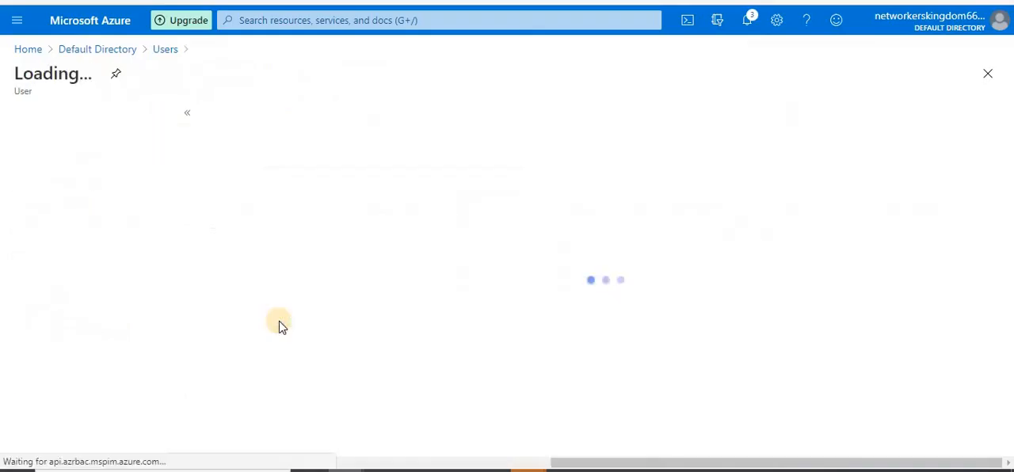
pyautogui.tripleClick(309, 181)
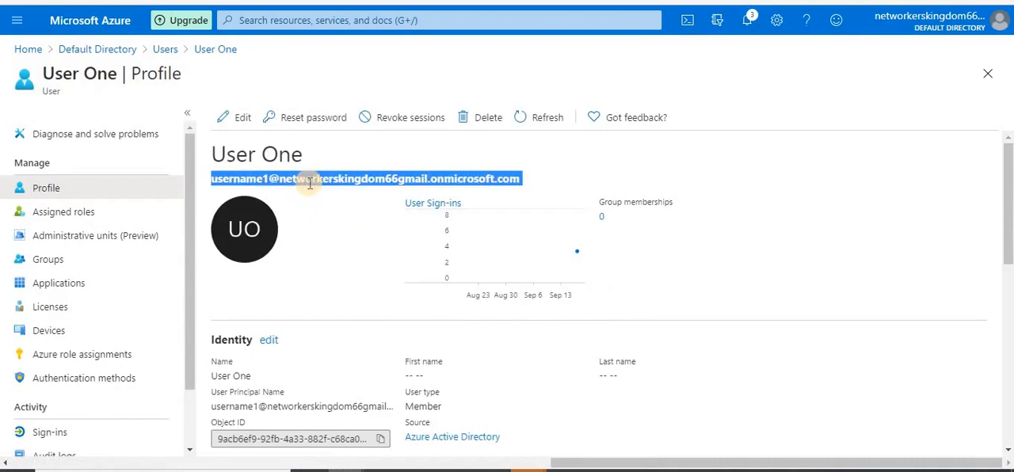
pyautogui.click(309, 182)
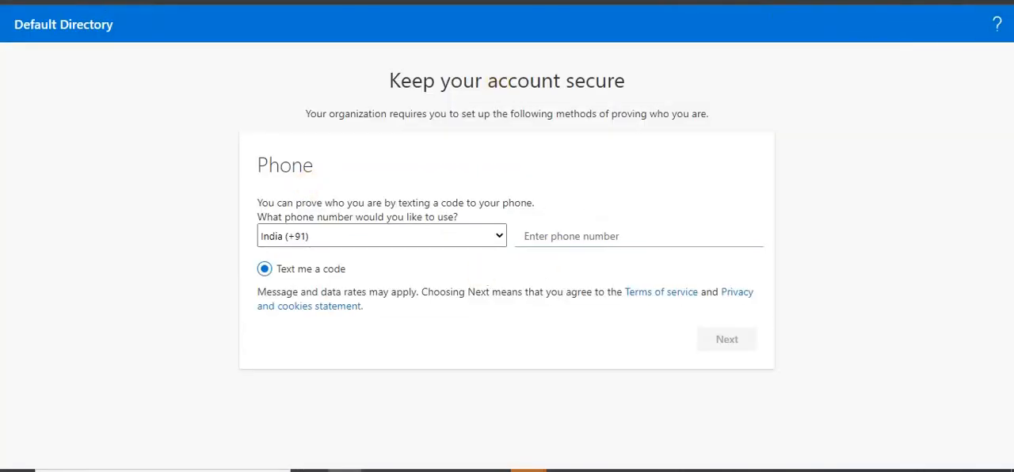
pyautogui.write('porta')
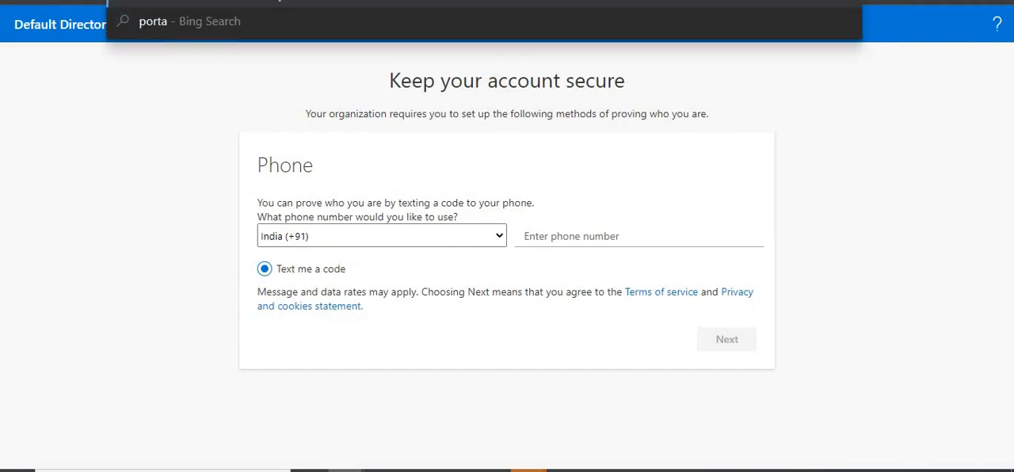
pyautogui.write('l.azure.com/#home')
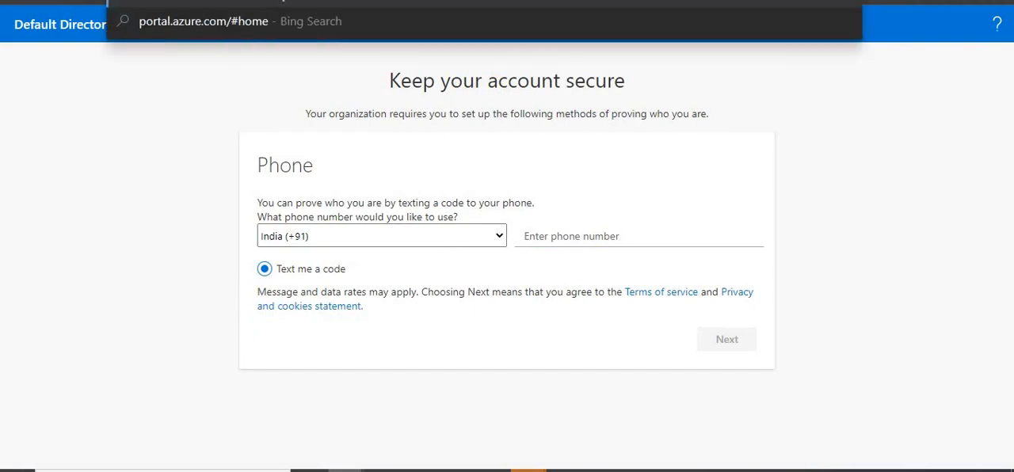
pyautogui.press('Return')
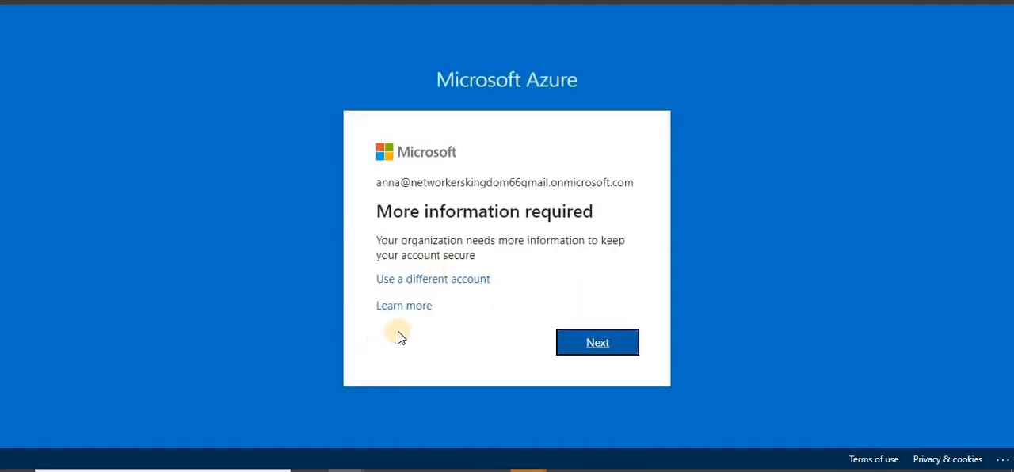
pyautogui.click(428, 282)
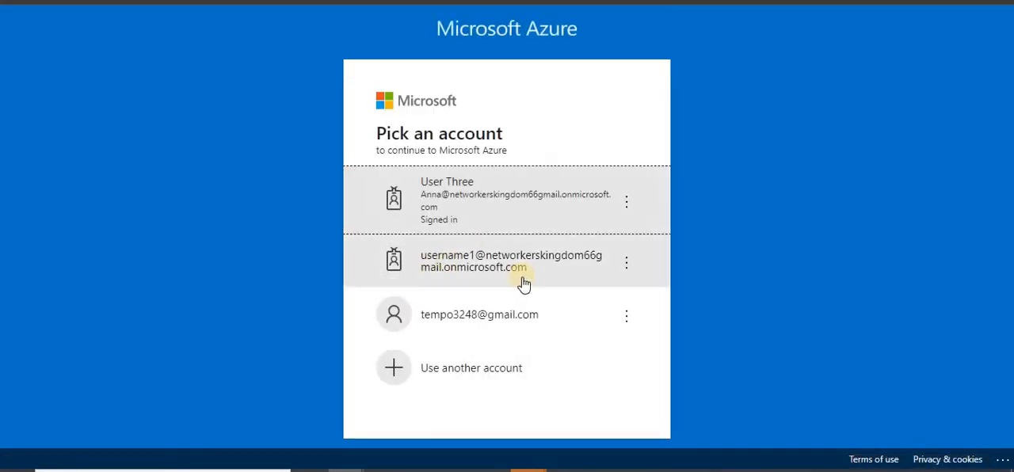
pyautogui.click(481, 272)
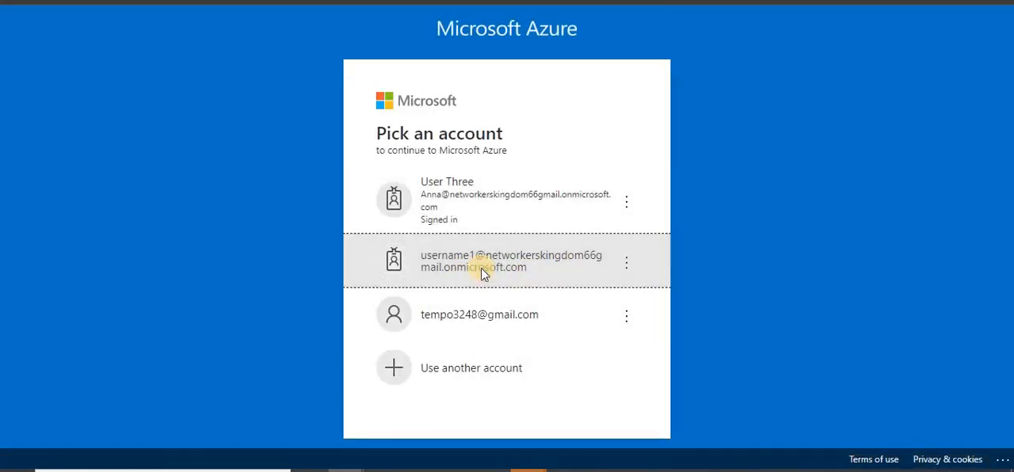
pyautogui.click(432, 253)
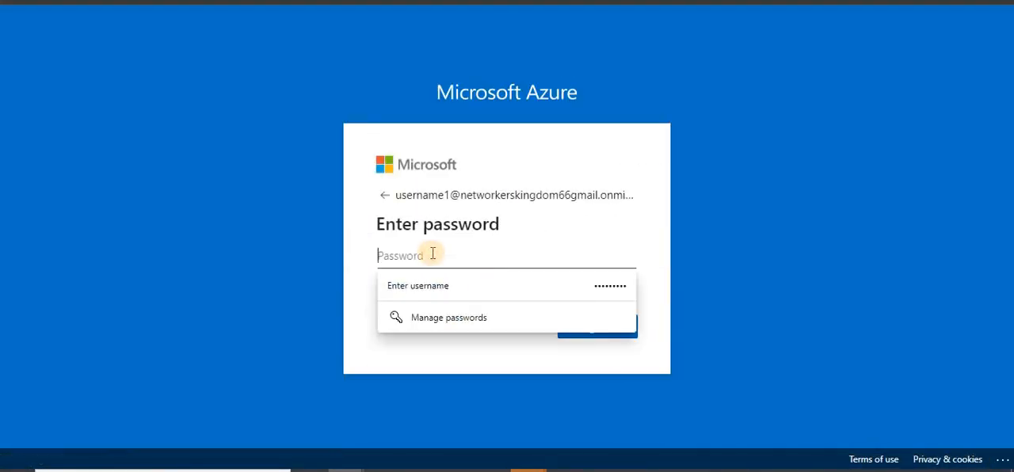
pyautogui.write('••')
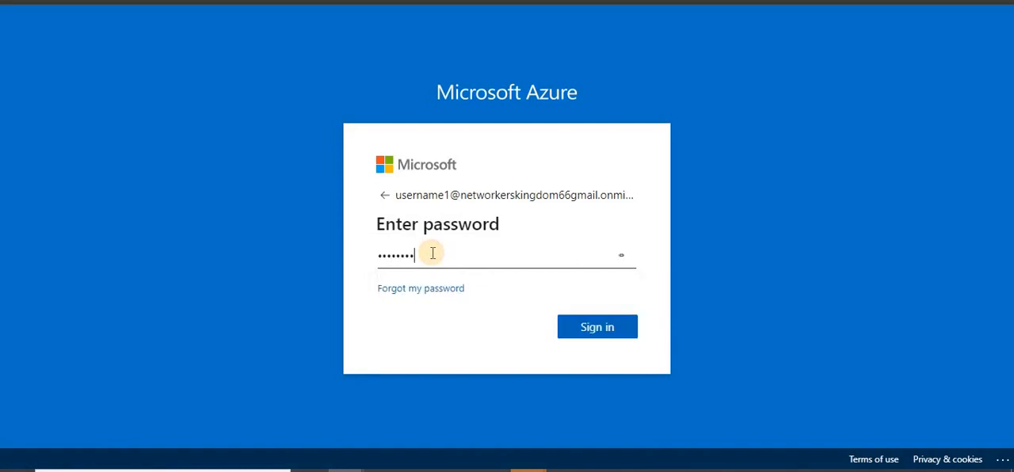
pyautogui.click(586, 326)
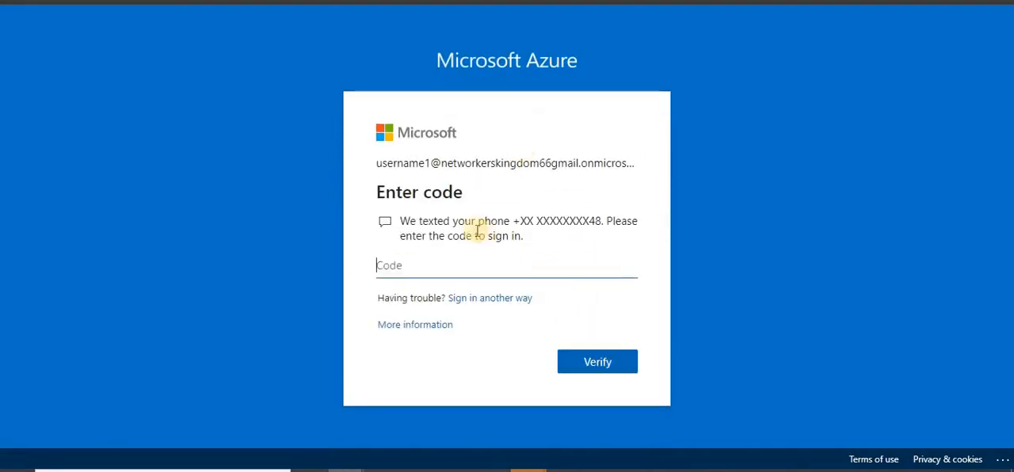
# Step: Enter the texted verification code, verify User One's sign-in, and dismiss the Azure Advisor recommendations message
pyautogui.tripleClick(446, 229)
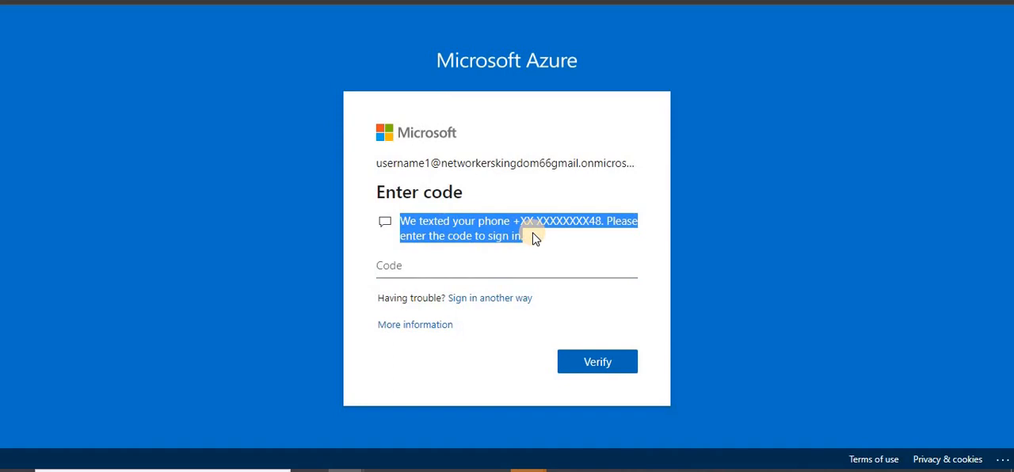
pyautogui.click(474, 256)
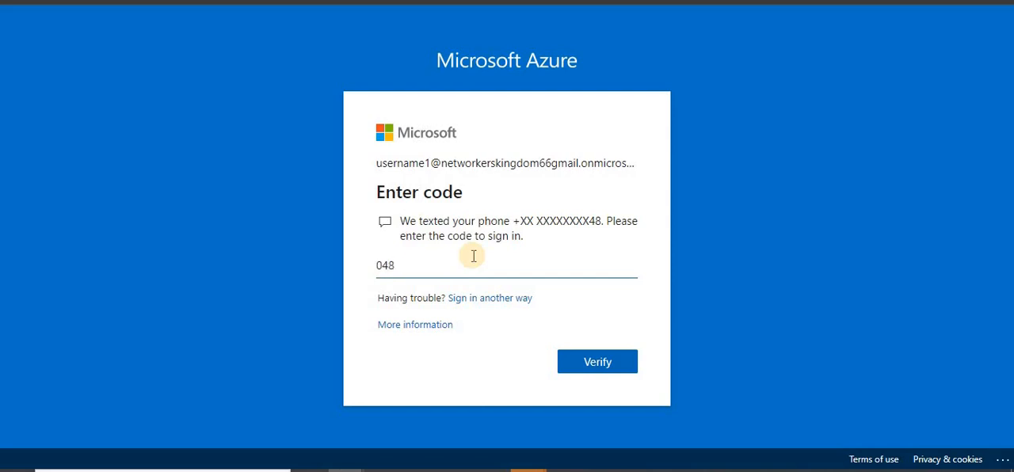
pyautogui.click(600, 362)
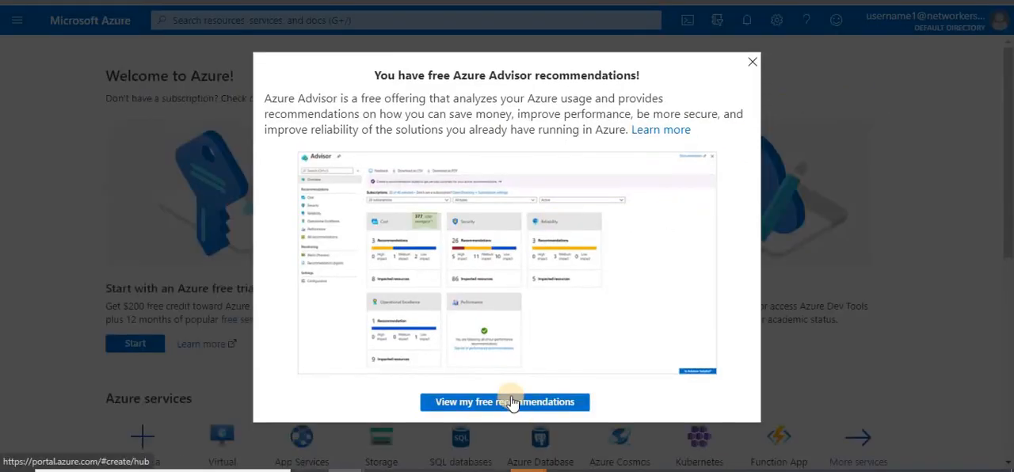
pyautogui.click(752, 64)
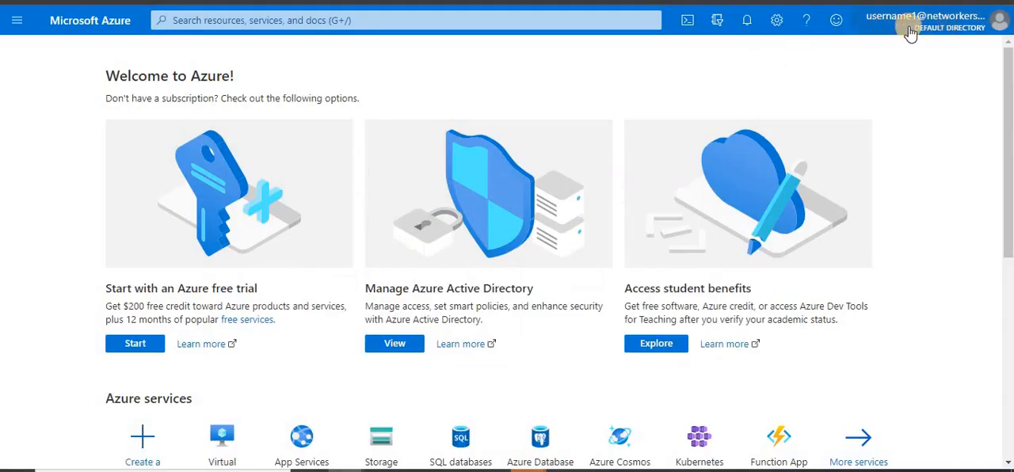
# Step: Switch back to the administrator window, review User One's and User Three's multi-factor authentication statuses, and clear the user selection
pyautogui.moveTo(907, 36)
pyautogui.click(264, 417)
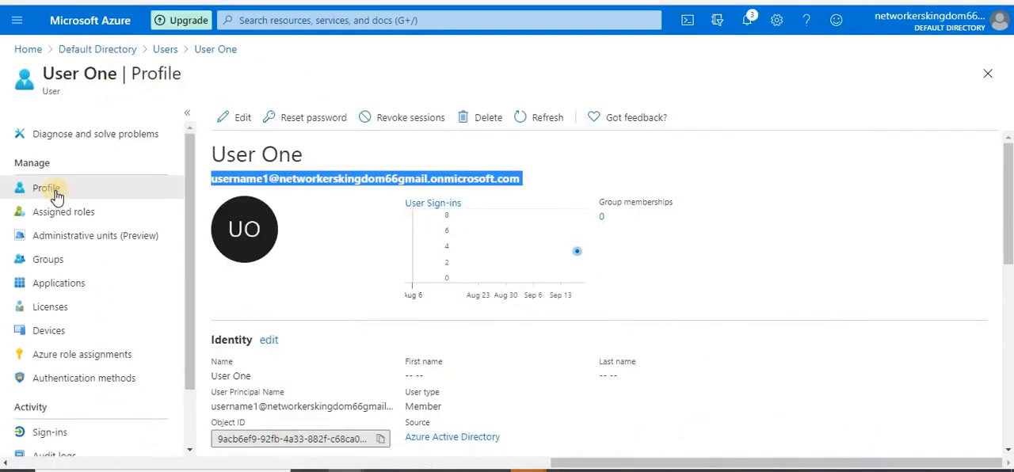
pyautogui.click(164, 49)
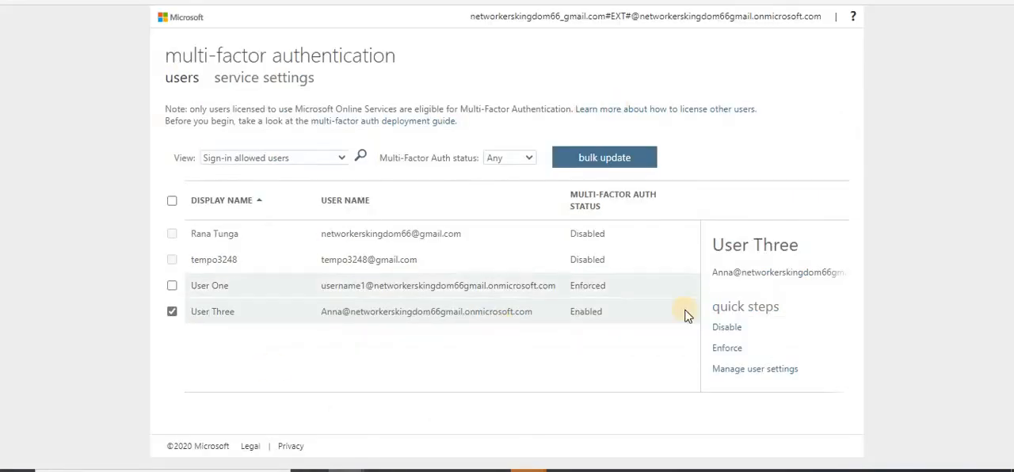
pyautogui.click(172, 286)
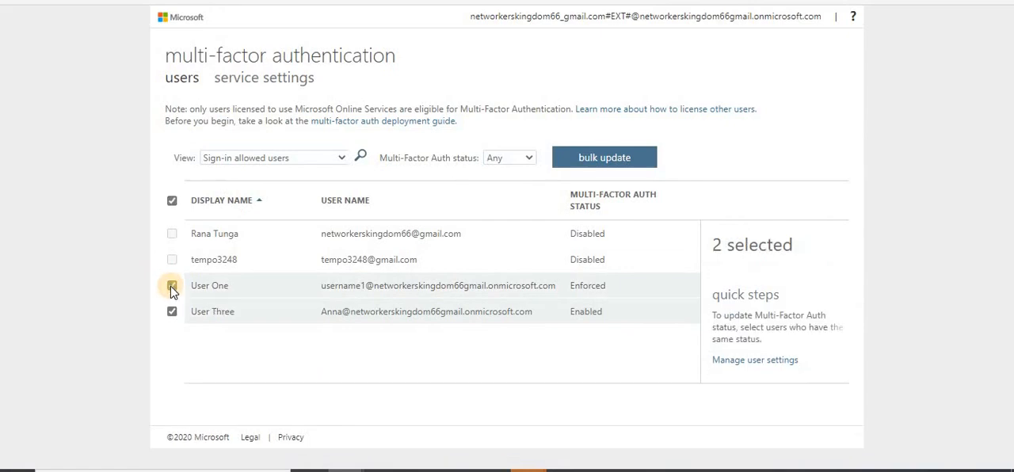
pyautogui.click(173, 313)
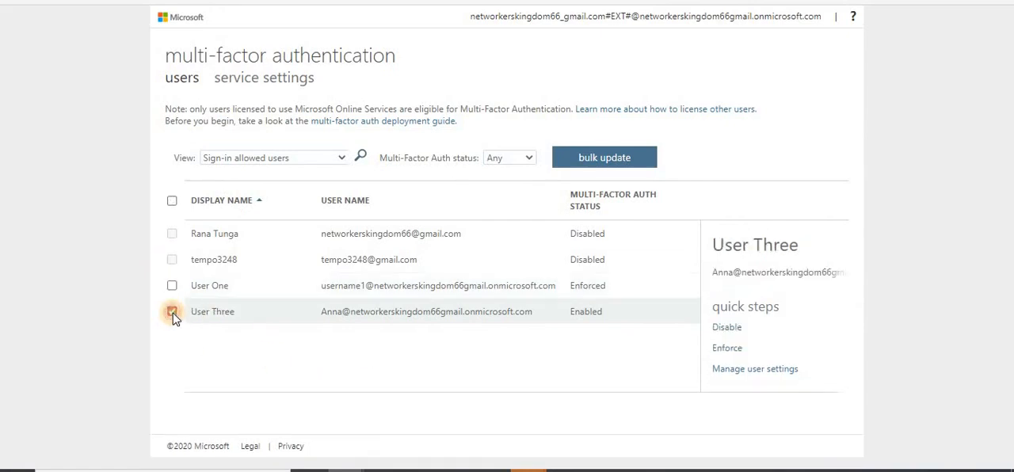
pyautogui.click(172, 313)
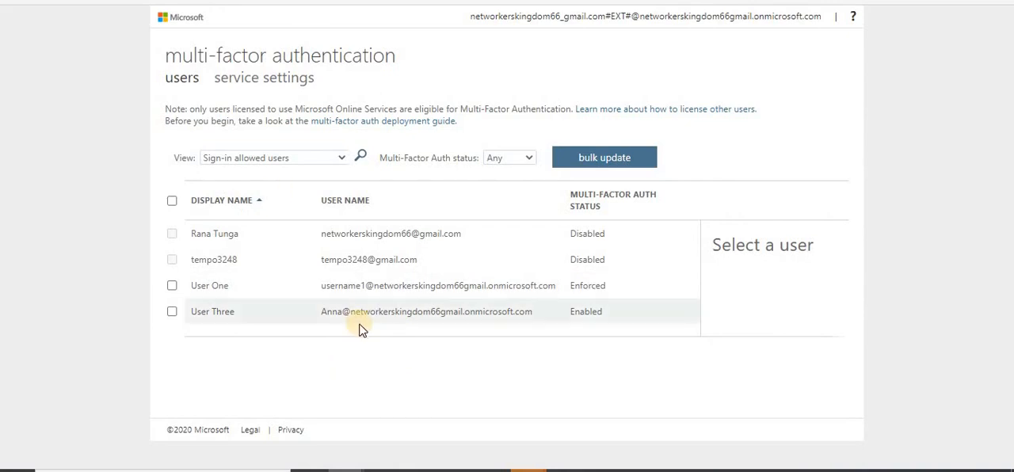
# Step: Switch to the PowerPoint slide to check the Azure user MFA block topic, and return to the administrator browser window
pyautogui.click(417, 469)
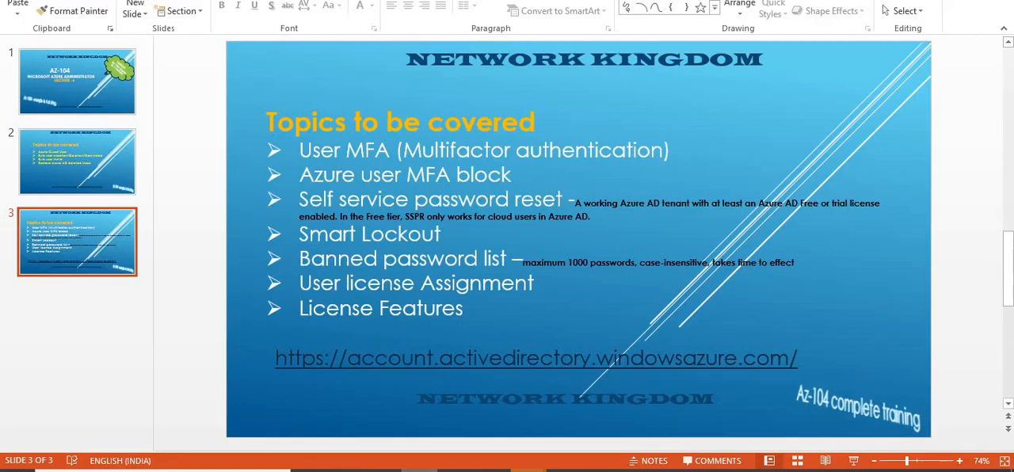
pyautogui.click(546, 176)
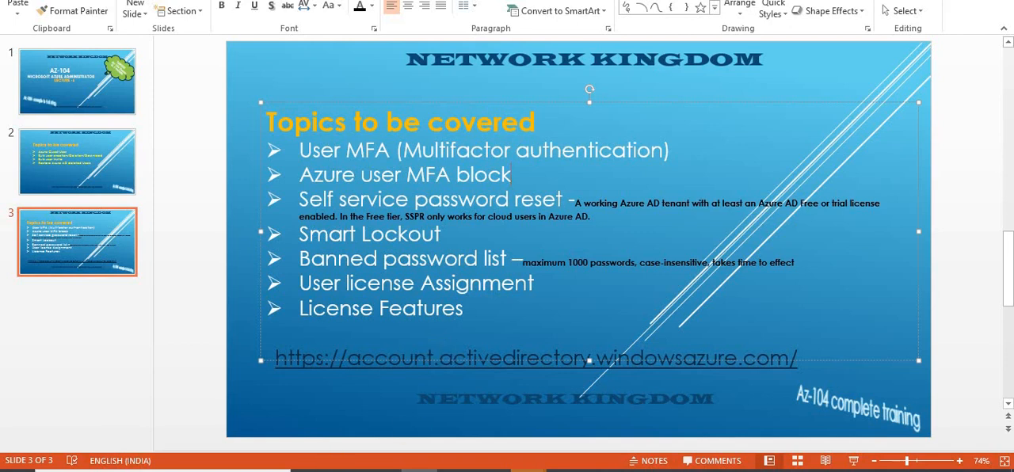
pyautogui.moveTo(344, 469)
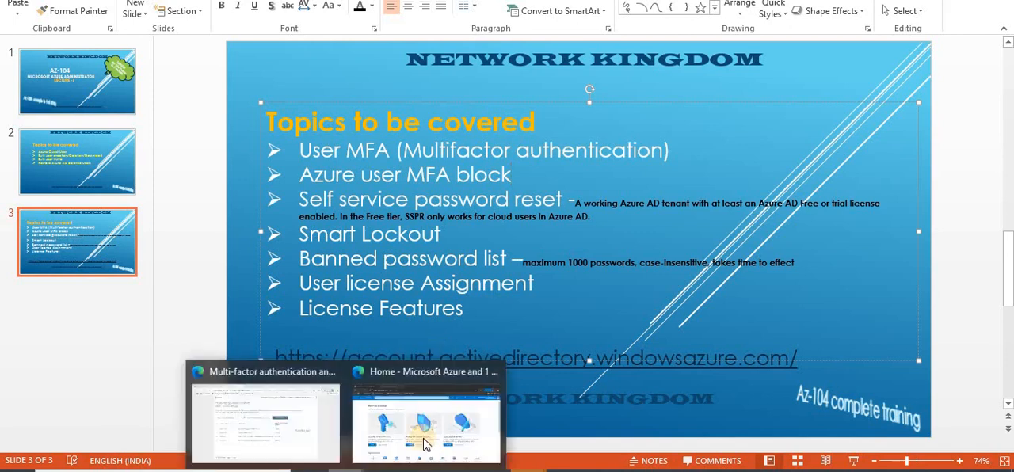
pyautogui.click(274, 442)
# Step: Try to open the MFA settings in the Security section of the Default Directory
pyautogui.click(95, 2)
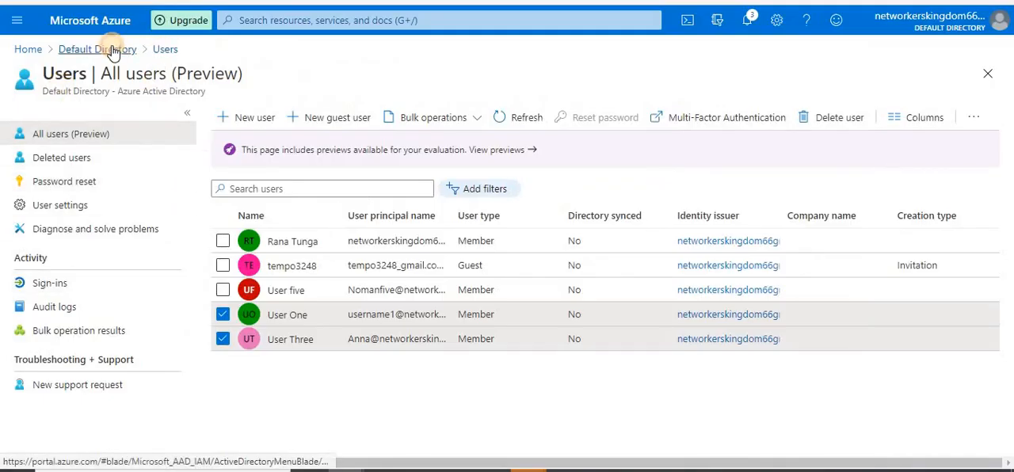
pyautogui.click(89, 48)
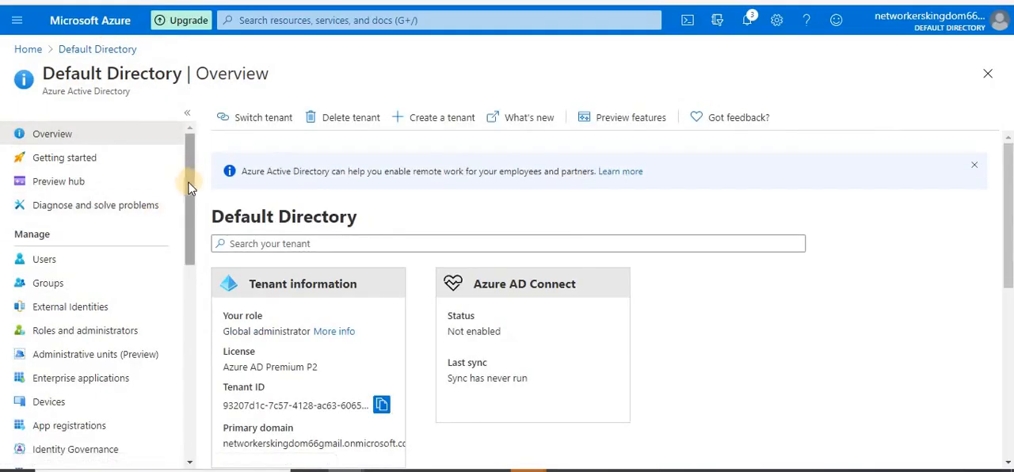
pyautogui.moveTo(190, 185); pyautogui.dragTo(198, 336)
pyautogui.click(62, 309)
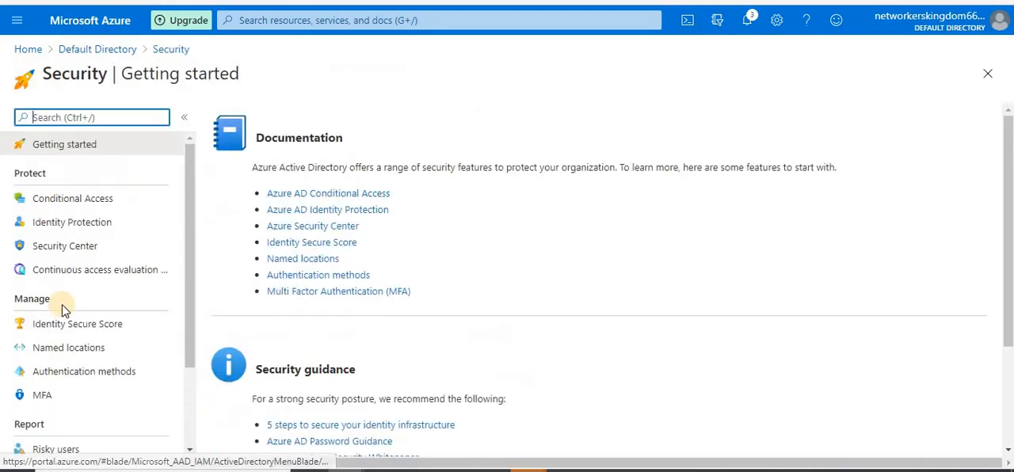
pyautogui.click(50, 400)
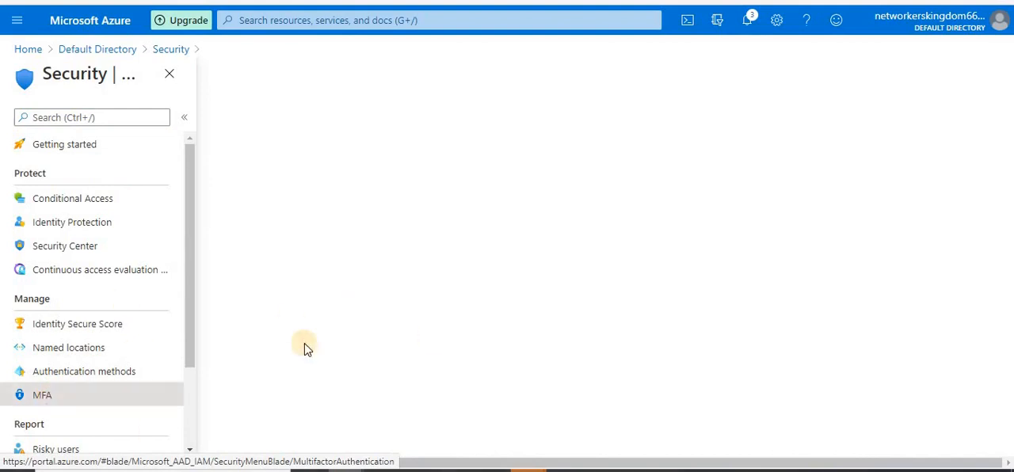
pyautogui.click(57, 394)
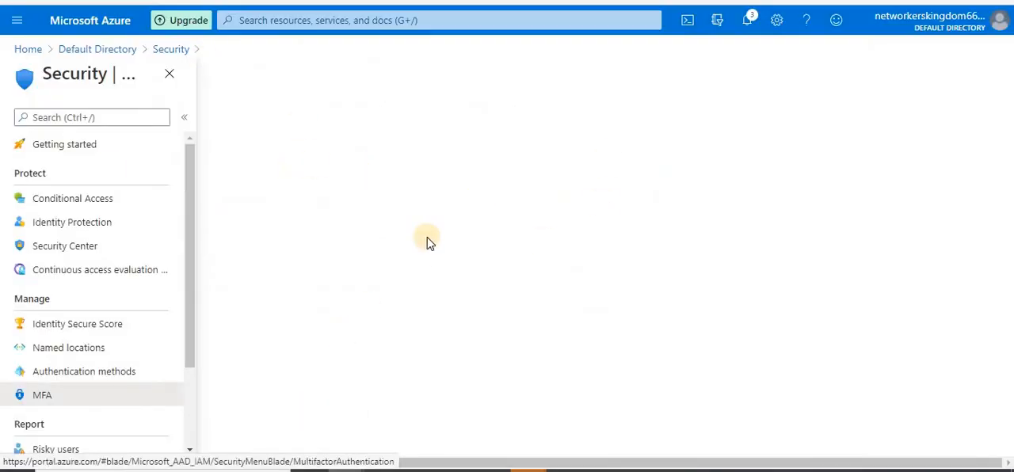
# Step: Return to the portal home and retry opening the MFA settings through Azure Active Directory's Security section
pyautogui.click(95, 49)
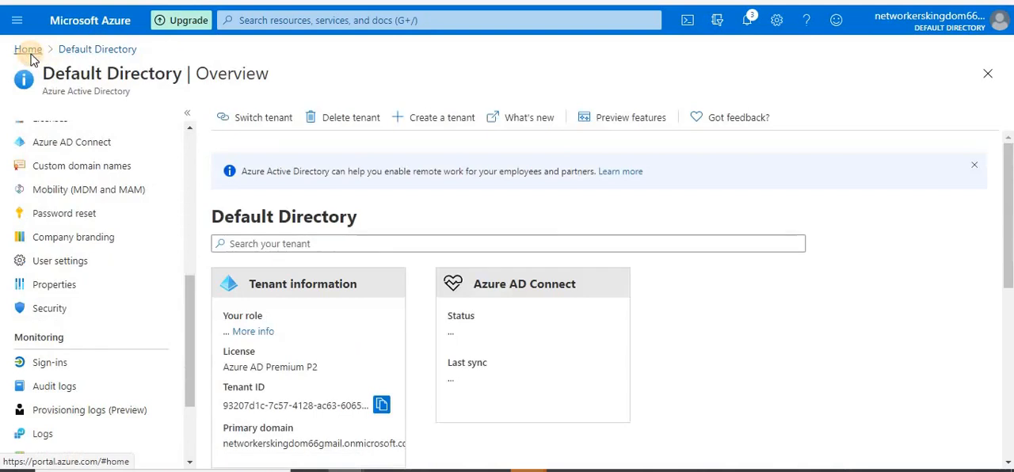
pyautogui.click(30, 51)
pyautogui.click(227, 106)
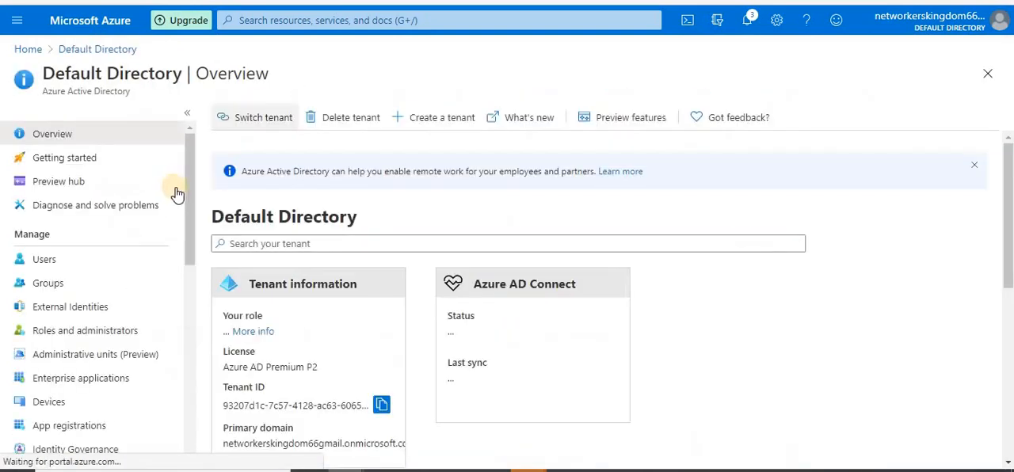
pyautogui.moveTo(190, 181); pyautogui.dragTo(190, 330)
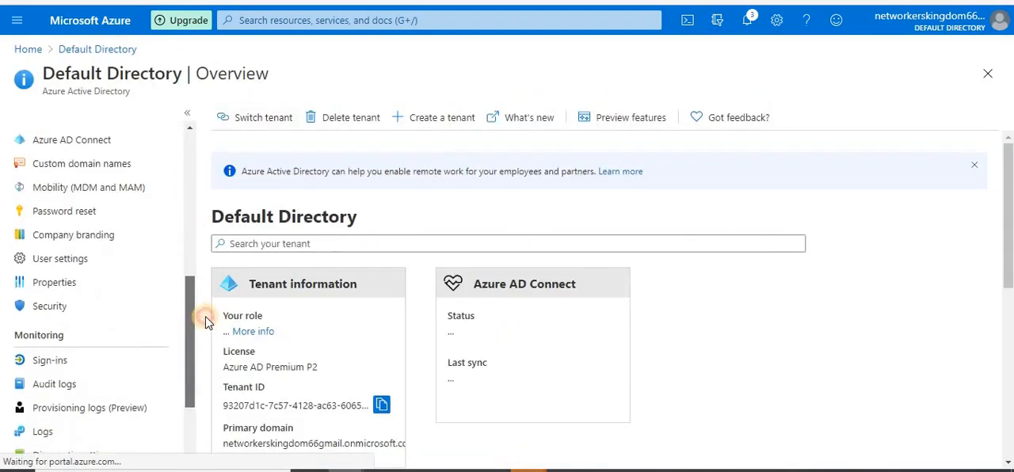
pyautogui.click(63, 325)
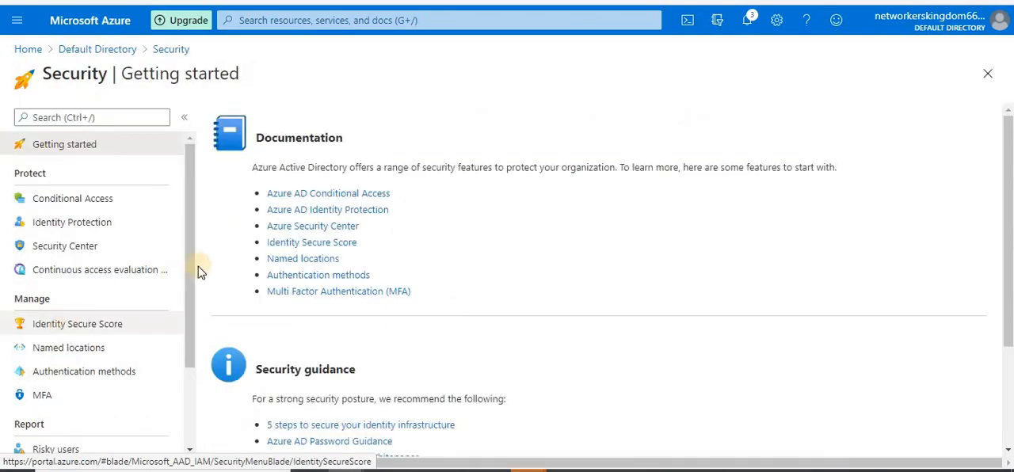
pyautogui.click(40, 396)
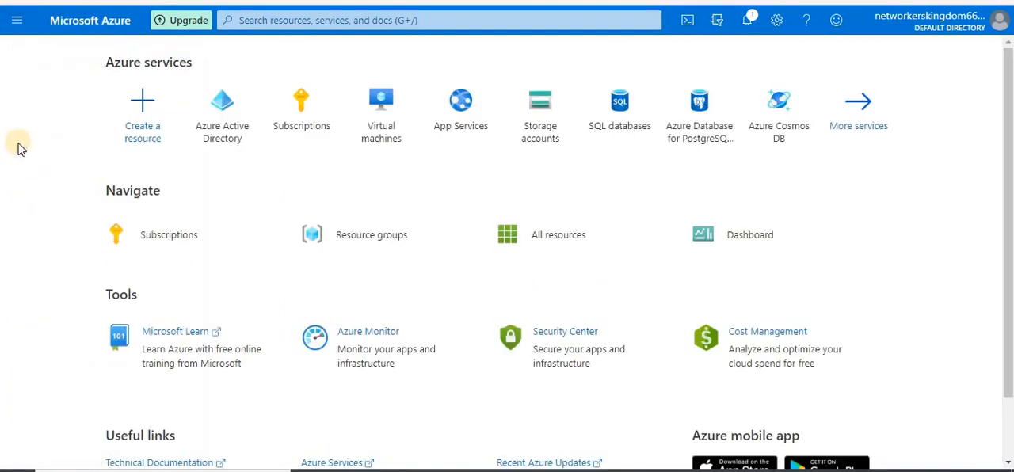
# Step: Open the Block/unblock users page in Azure Active Directory's multi-factor authentication security settings
pyautogui.click(233, 106)
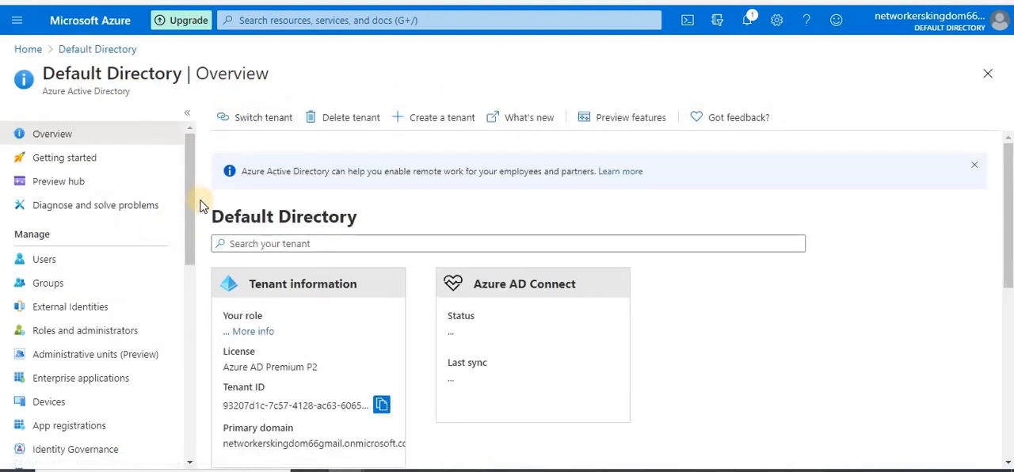
pyautogui.moveTo(193, 205); pyautogui.dragTo(199, 342)
pyautogui.click(49, 316)
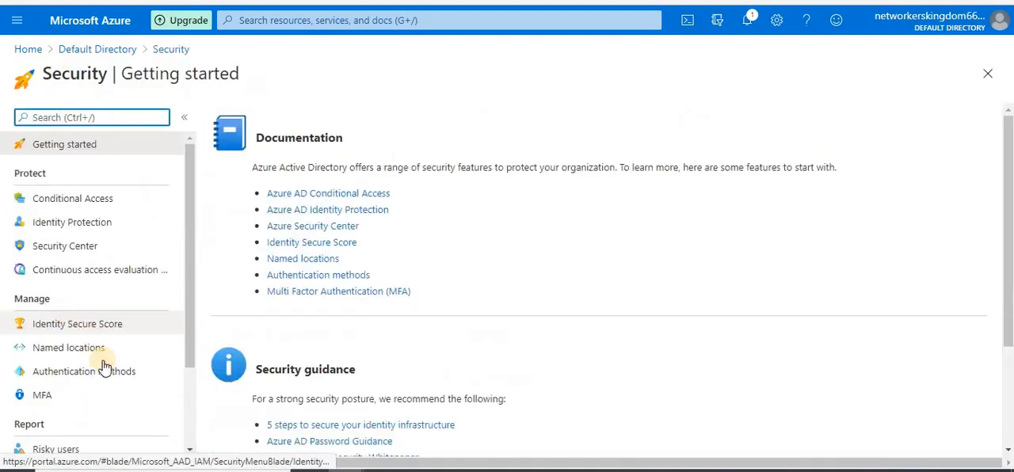
pyautogui.click(50, 399)
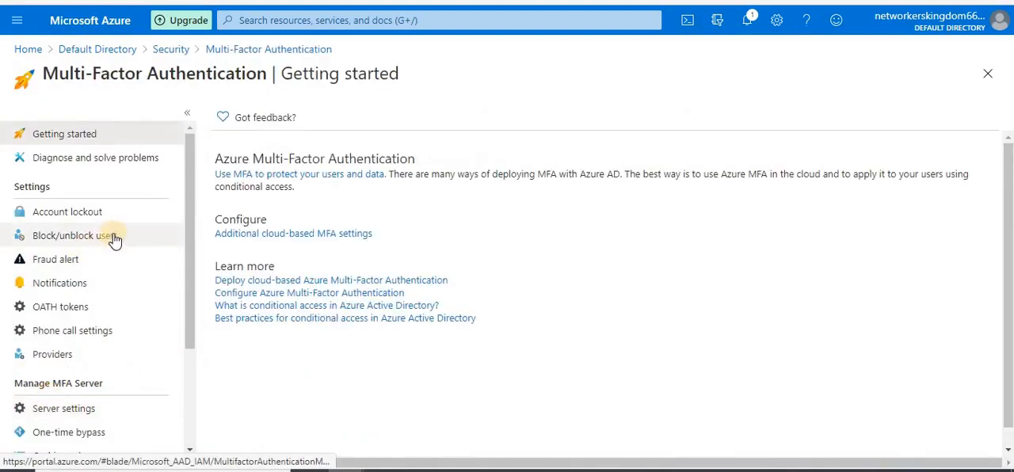
pyautogui.click(72, 241)
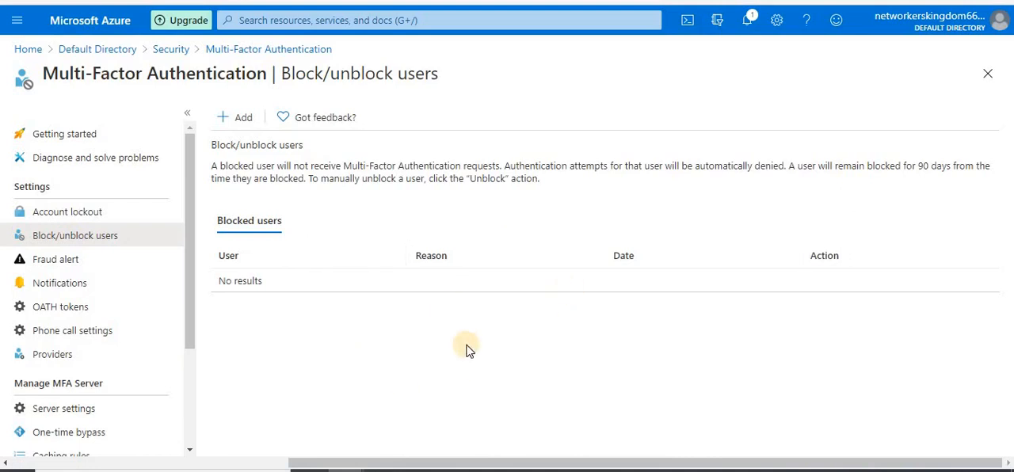
pyautogui.click(242, 120)
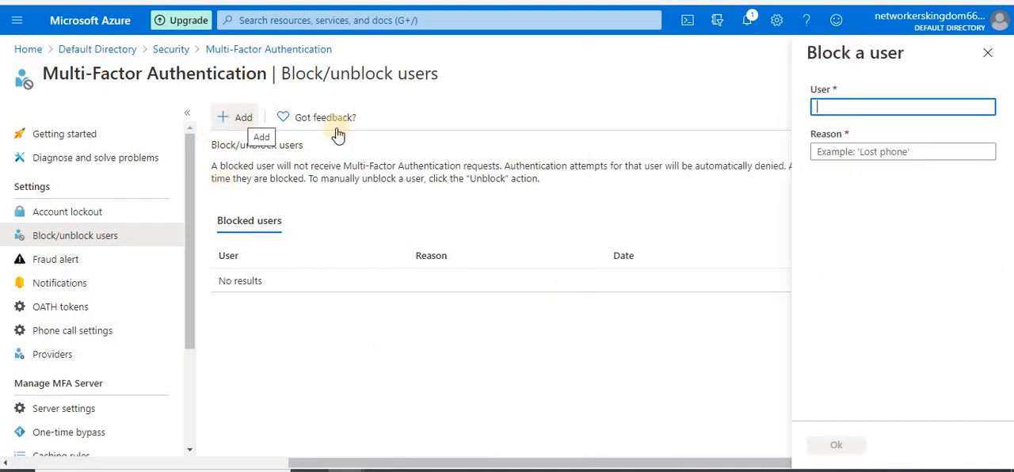
pyautogui.click(835, 107)
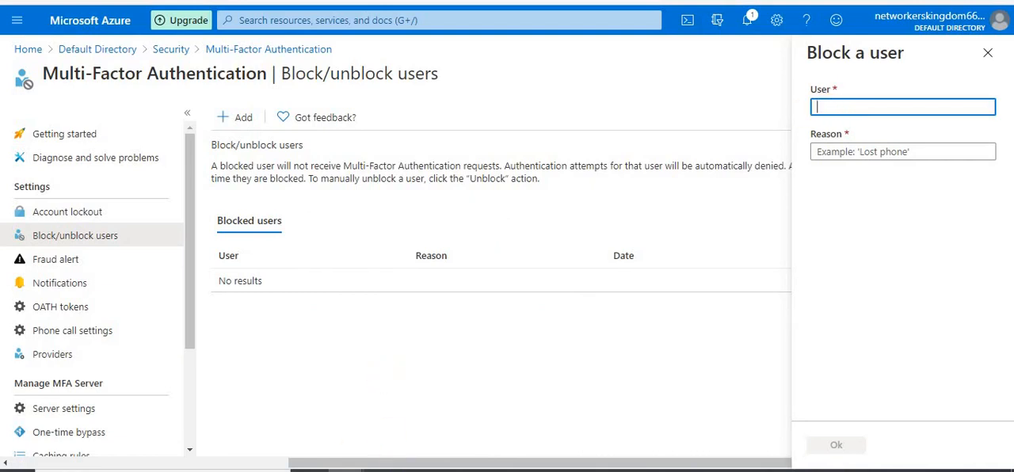
pyautogui.click(383, 469)
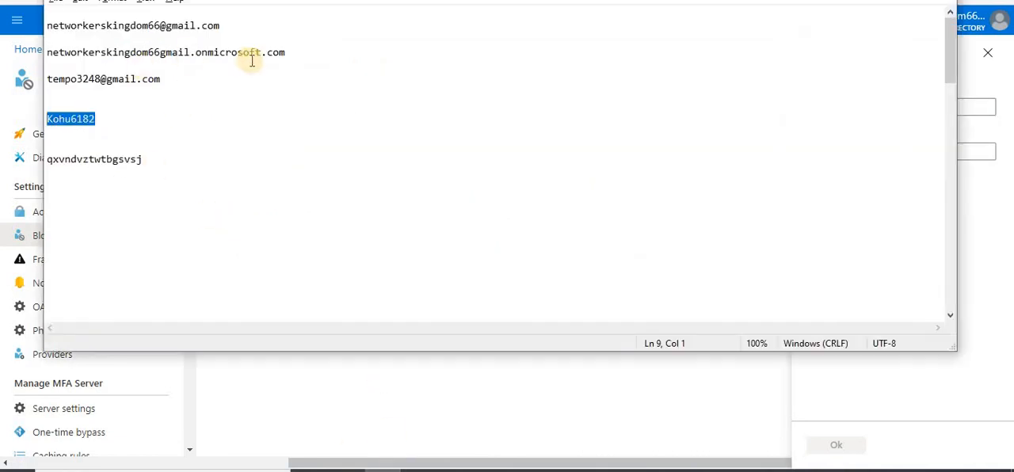
pyautogui.click(385, 419)
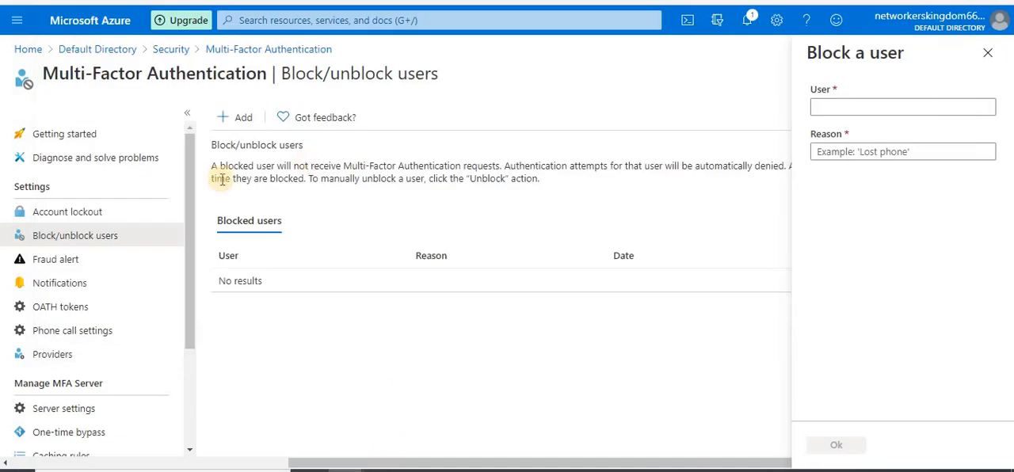
pyautogui.click(108, 52)
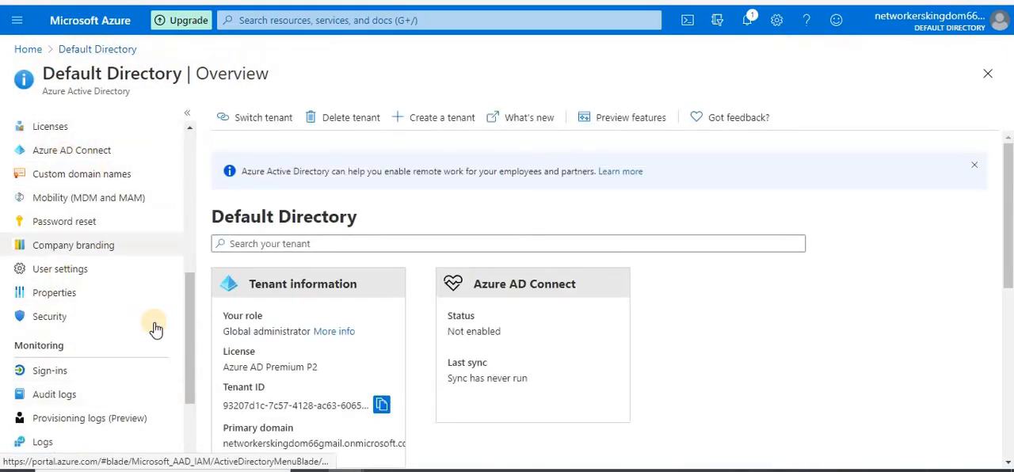
pyautogui.moveTo(190, 331); pyautogui.dragTo(179, 150)
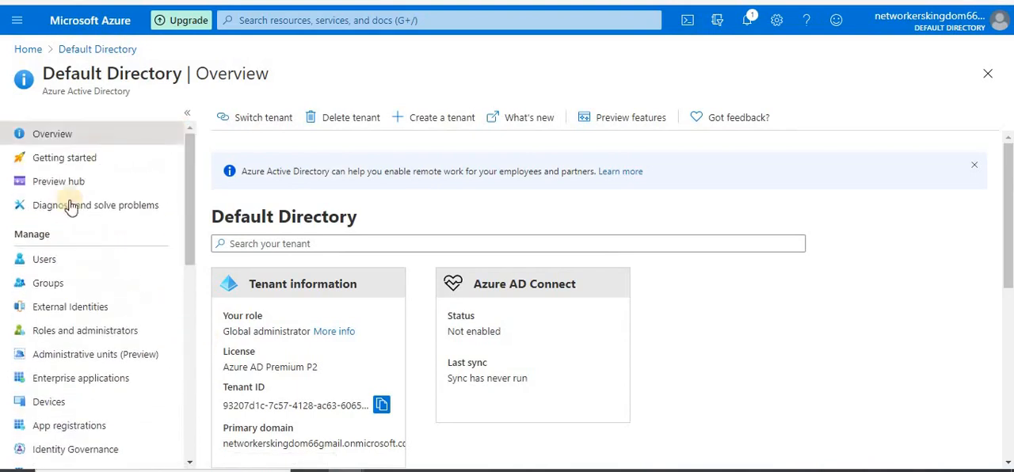
pyautogui.click(56, 261)
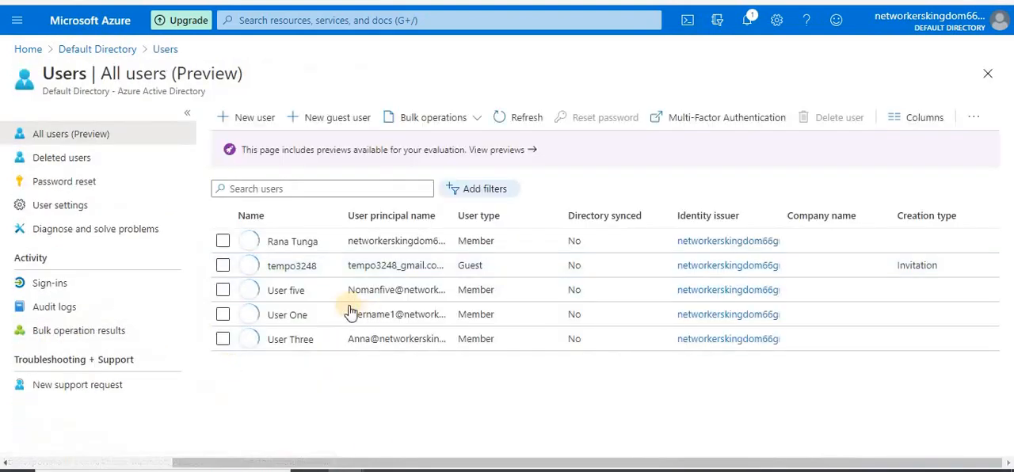
pyautogui.click(293, 340)
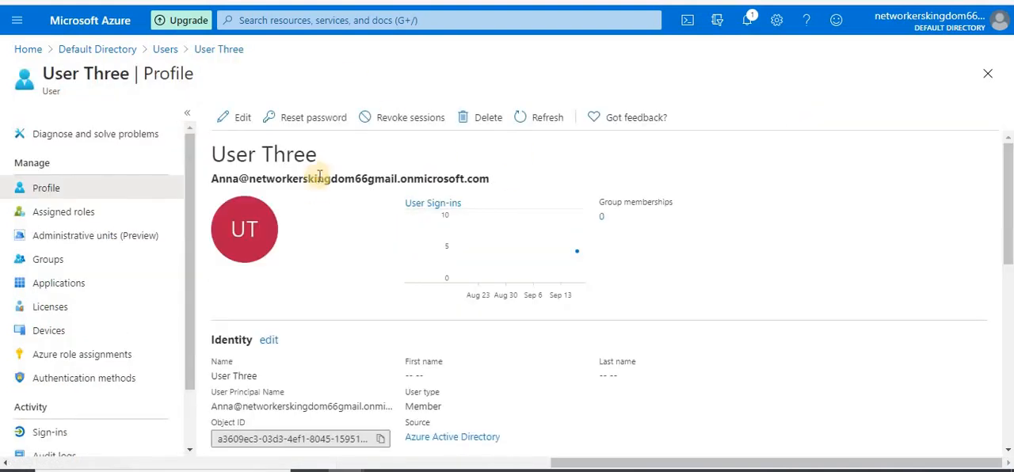
pyautogui.tripleClick(315, 178)
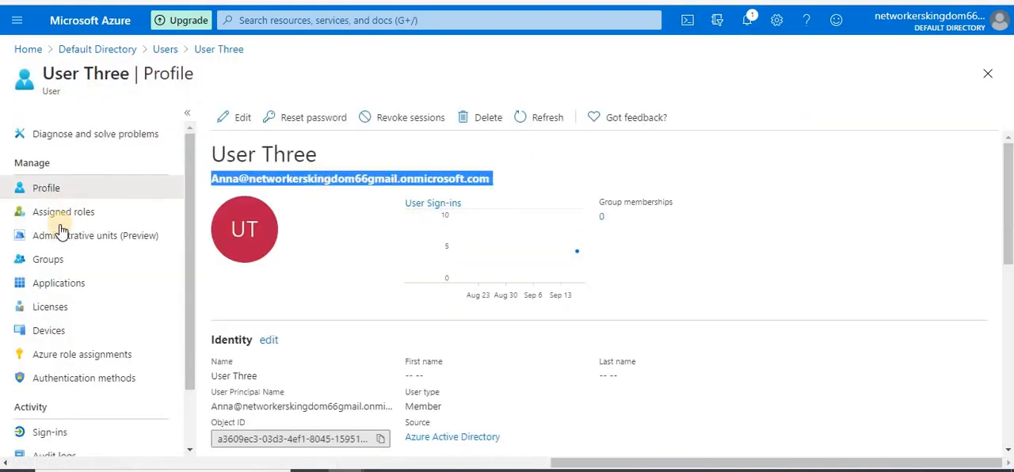
# Step: Return to the Default Directory and open the Block/unblock users page in the Security section's MFA settings
pyautogui.click(108, 51)
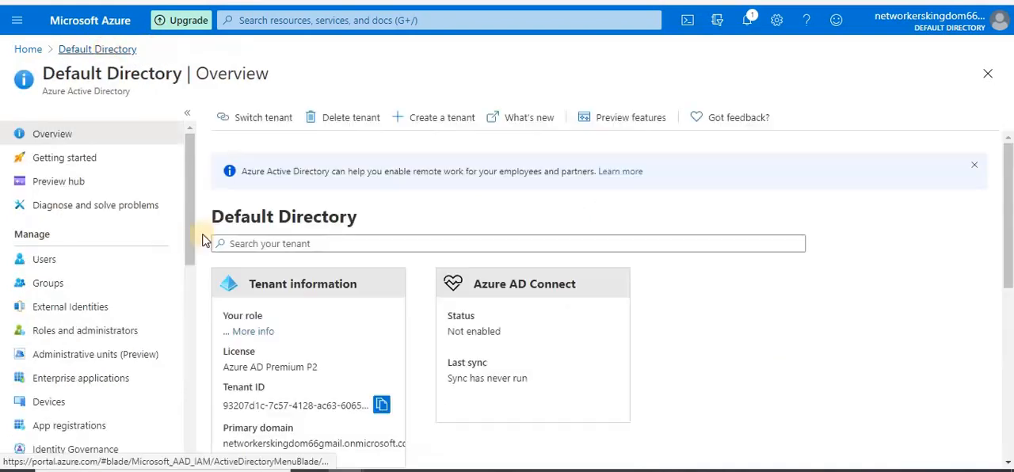
pyautogui.moveTo(190, 200); pyautogui.dragTo(191, 325)
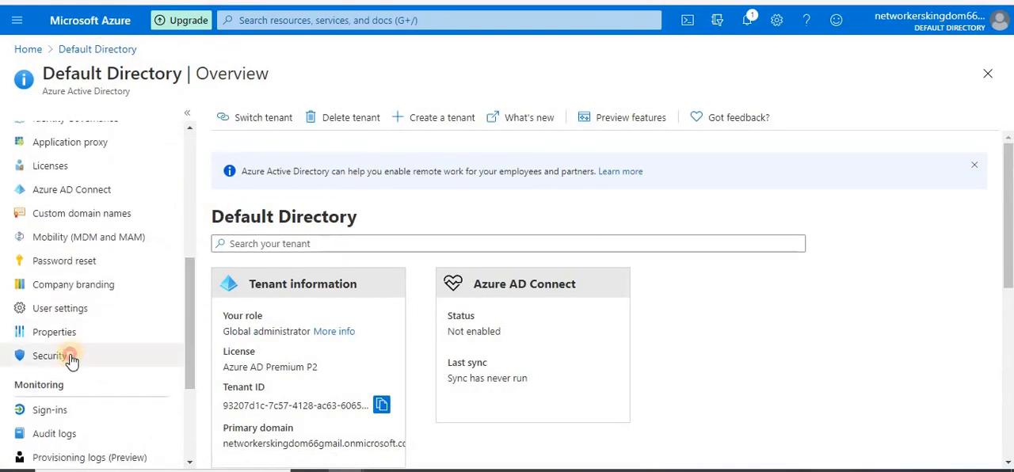
pyautogui.click(69, 356)
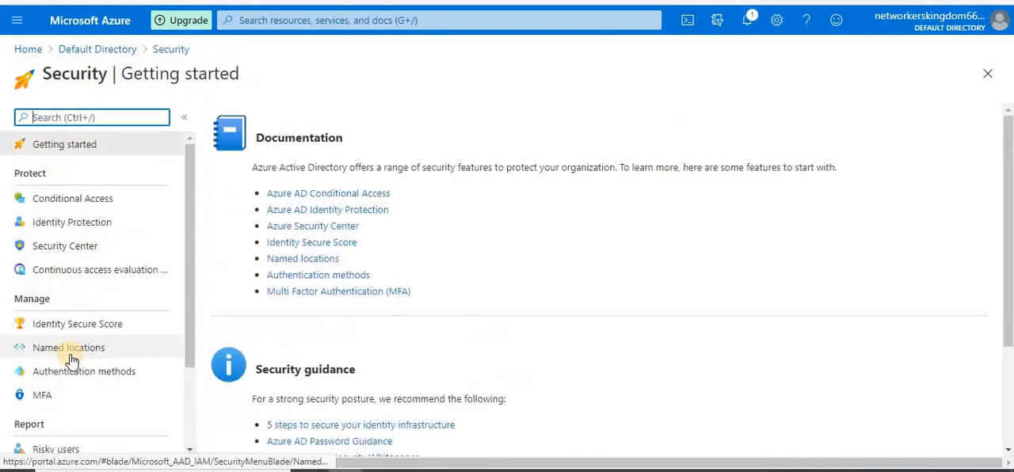
pyautogui.click(41, 395)
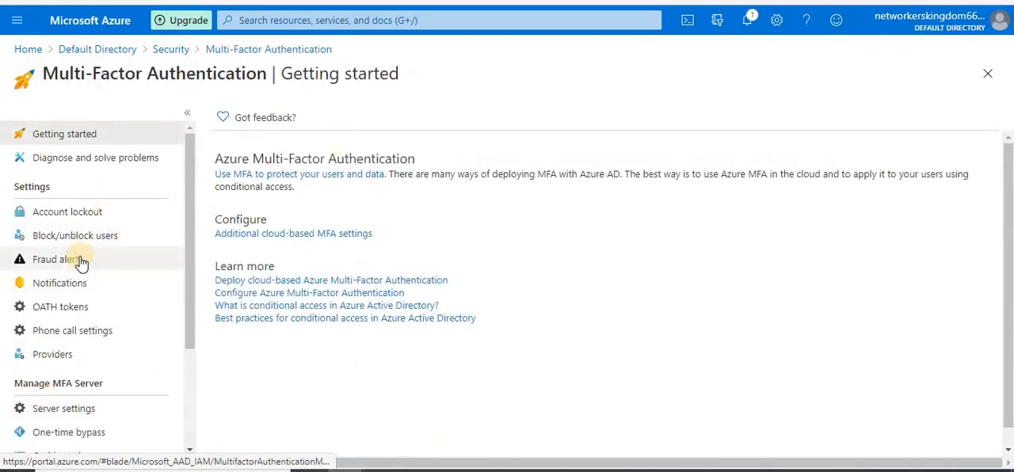
pyautogui.click(88, 242)
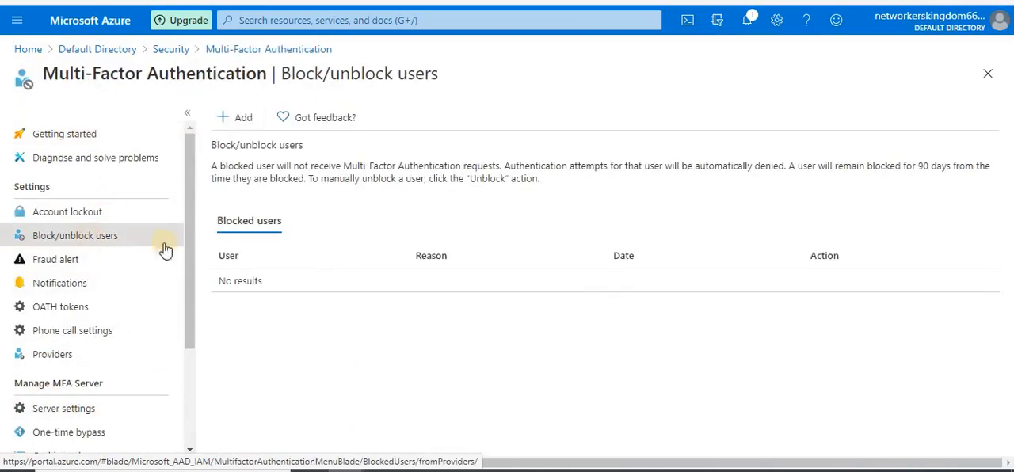
# Step: Block User Three from MFA by entering the copied sign-in name and the reason "LOST phone", and dismiss the notification
pyautogui.click(238, 117)
pyautogui.hotkey('ctrl', 'v')
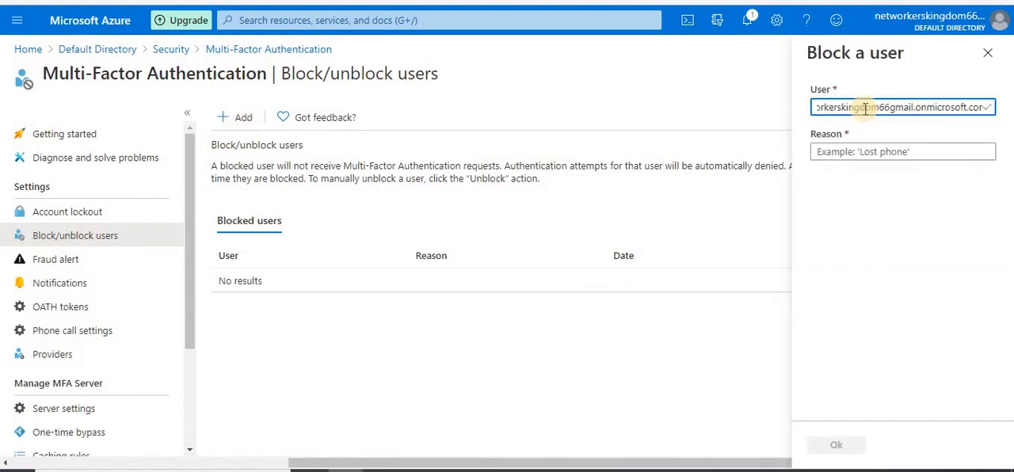
pyautogui.click(880, 153)
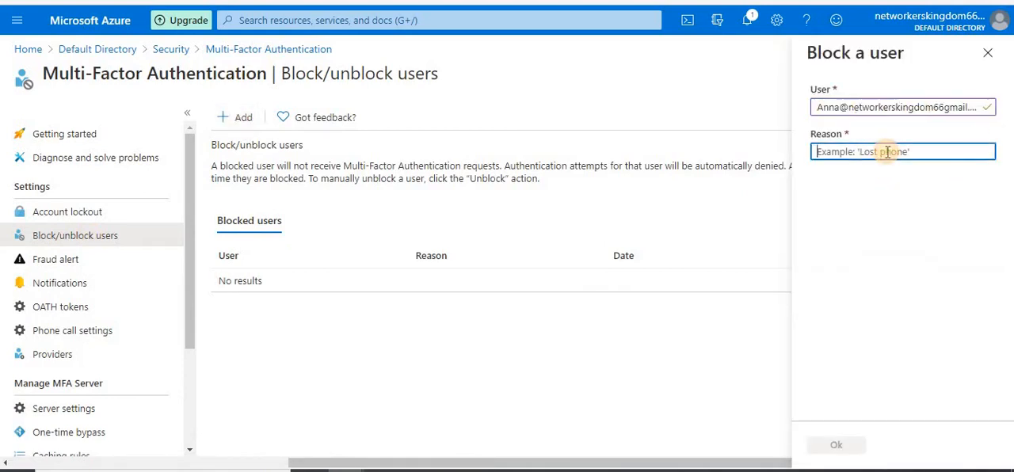
pyautogui.write('LOST phone')
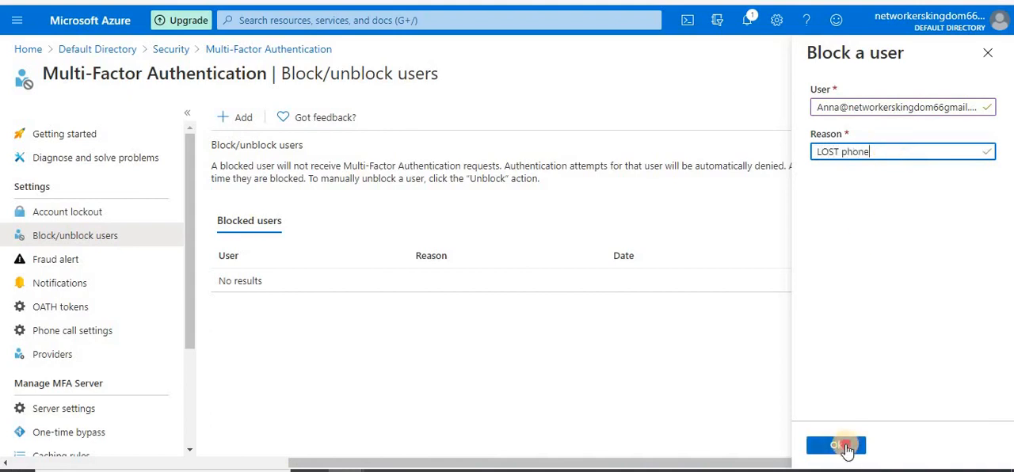
pyautogui.click(846, 449)
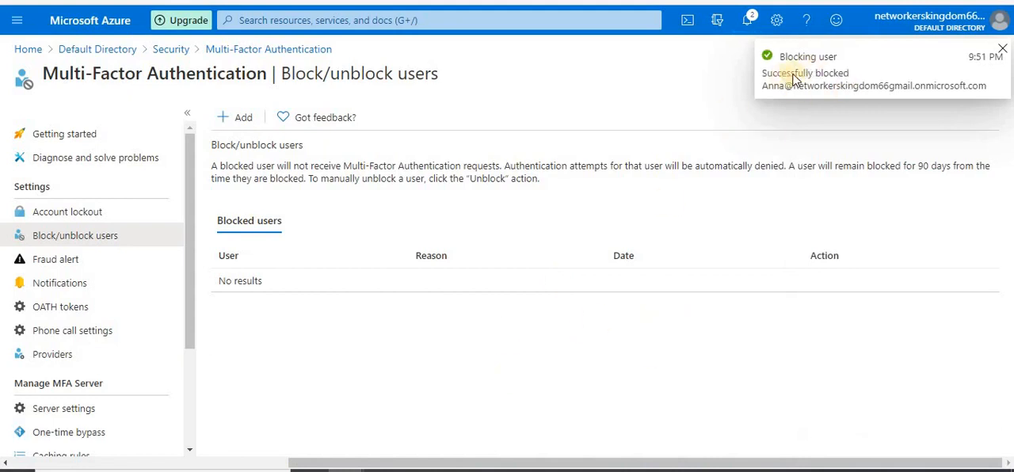
pyautogui.click(1002, 48)
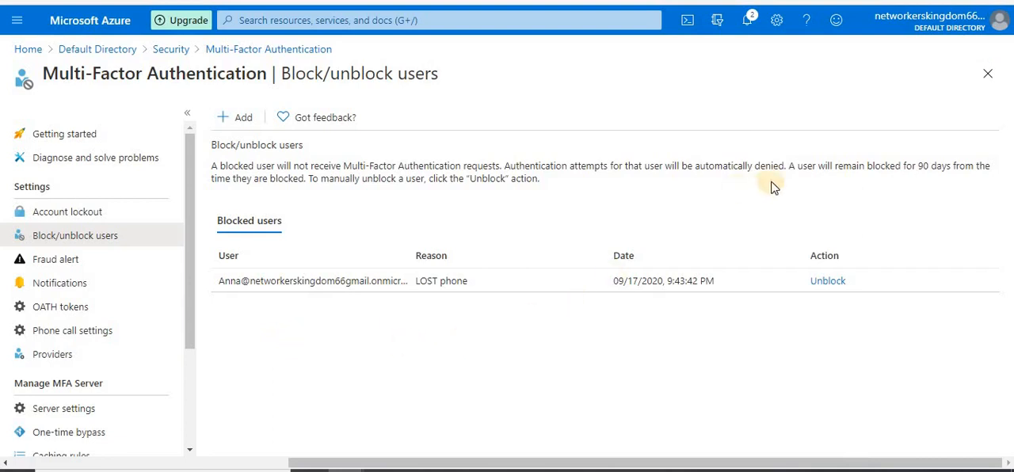
# Step: Unblock the blocked user with the reason "phone restored"
pyautogui.moveTo(790, 164); pyautogui.dragTo(818, 184)
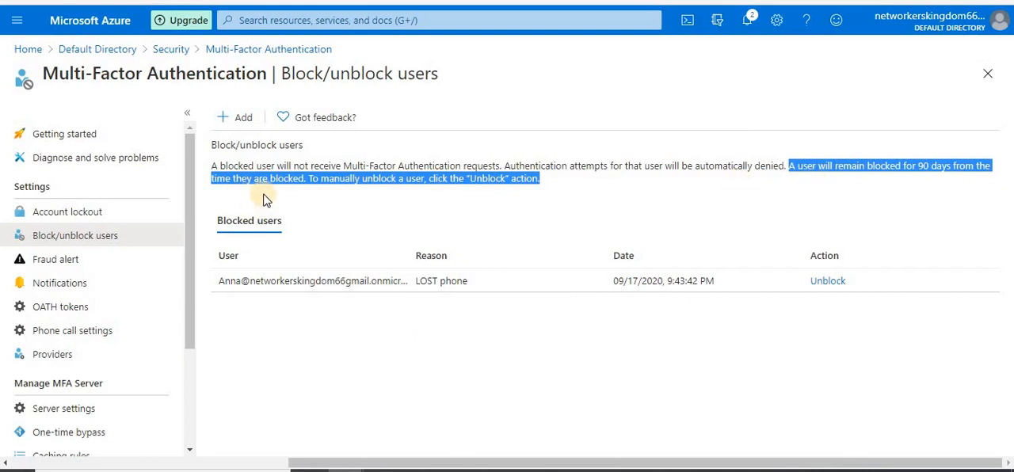
pyautogui.click(406, 364)
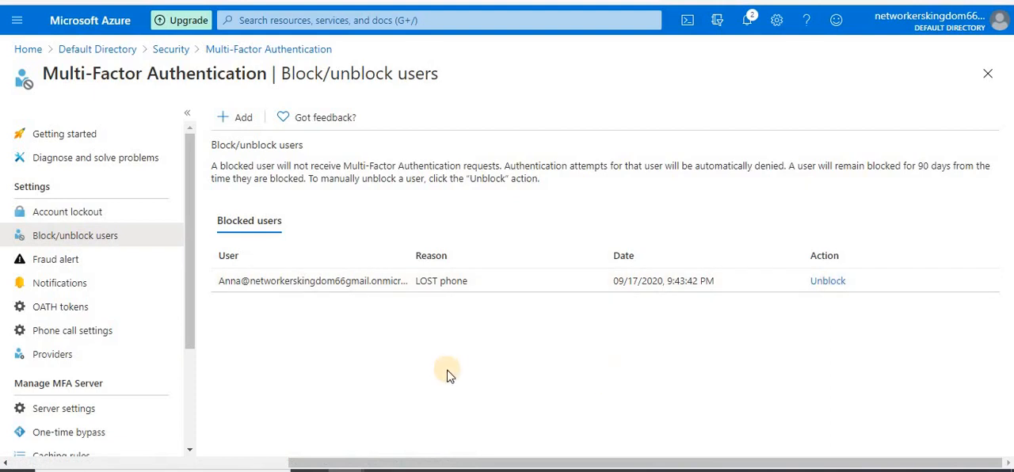
pyautogui.click(828, 284)
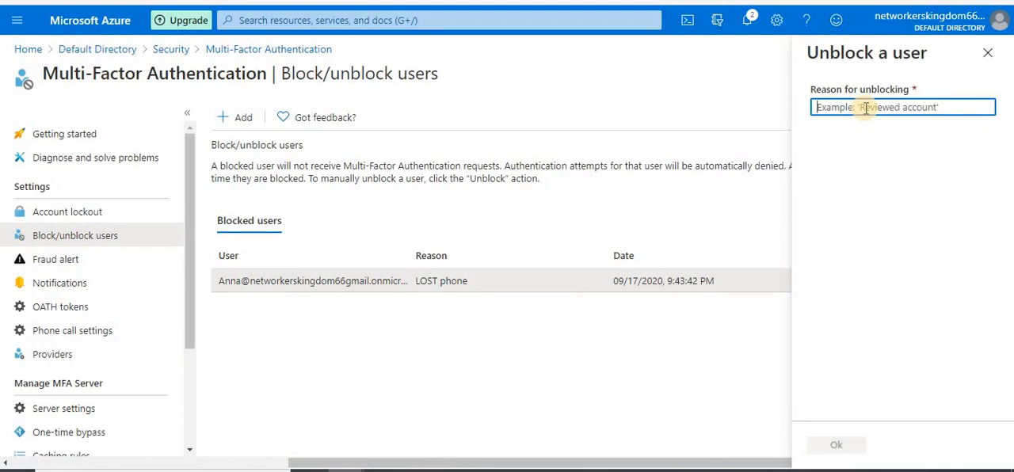
pyautogui.write('phone ')
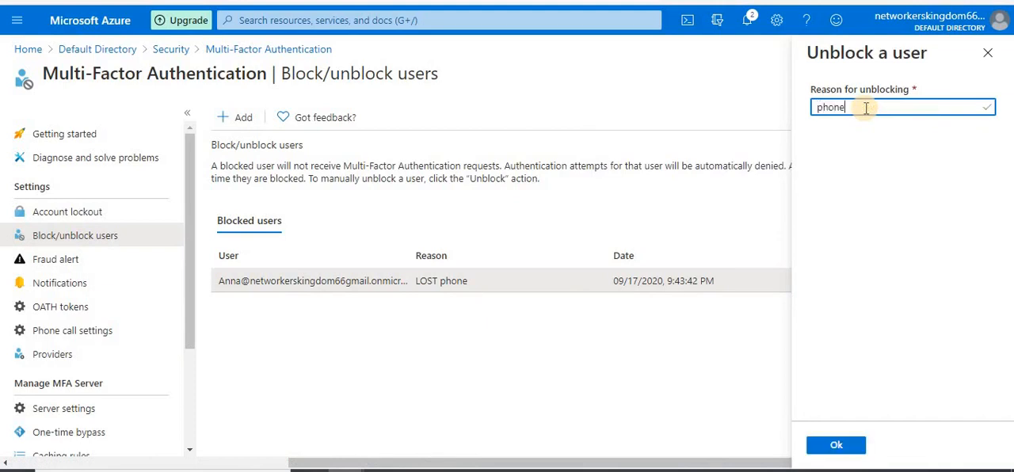
pyautogui.write('restored')
pyautogui.click(835, 444)
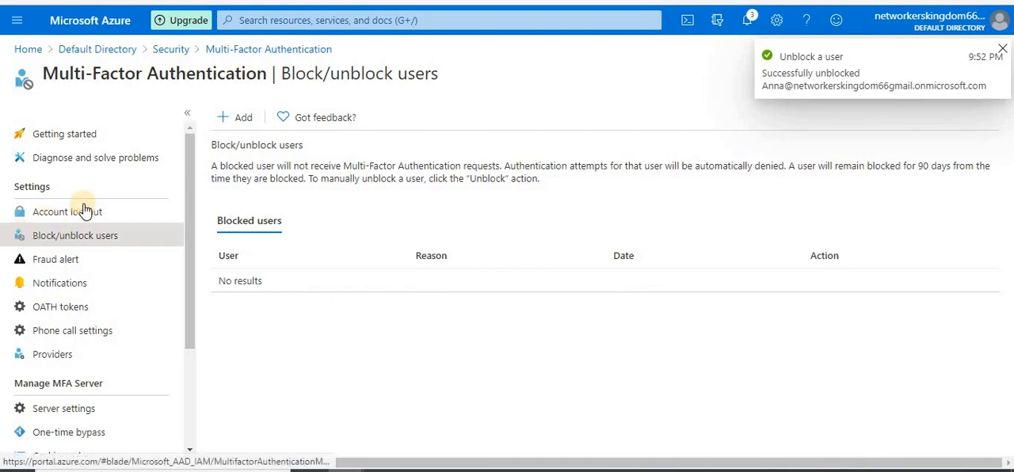
# Step: In Account lockout, set 2 MFA denials to trigger lockout, 1 minute until counter reset and 10 minutes until automatic unblocking
pyautogui.click(83, 220)
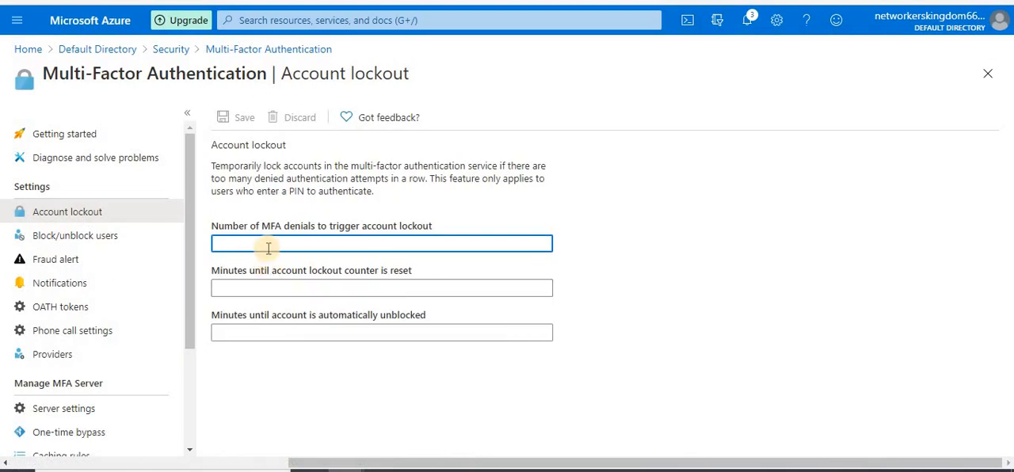
pyautogui.write('2')
pyautogui.click(258, 288)
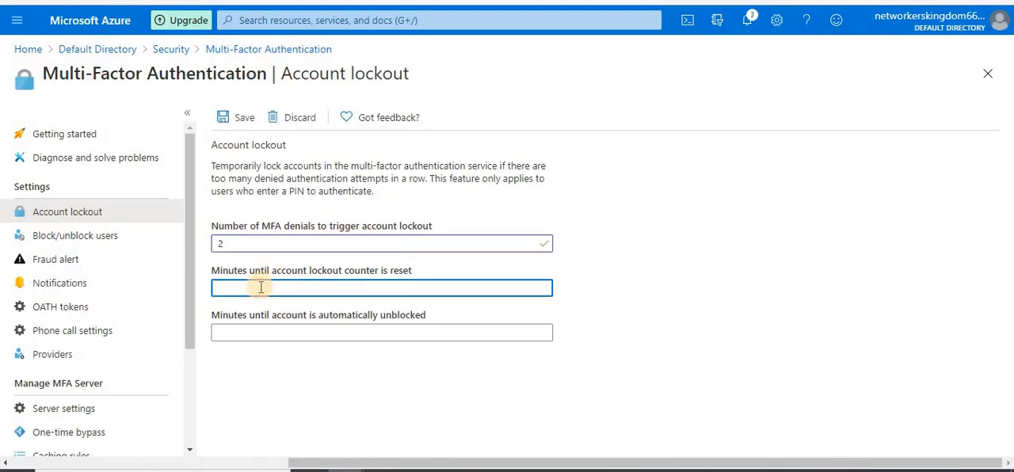
pyautogui.write('1')
pyautogui.click(252, 335)
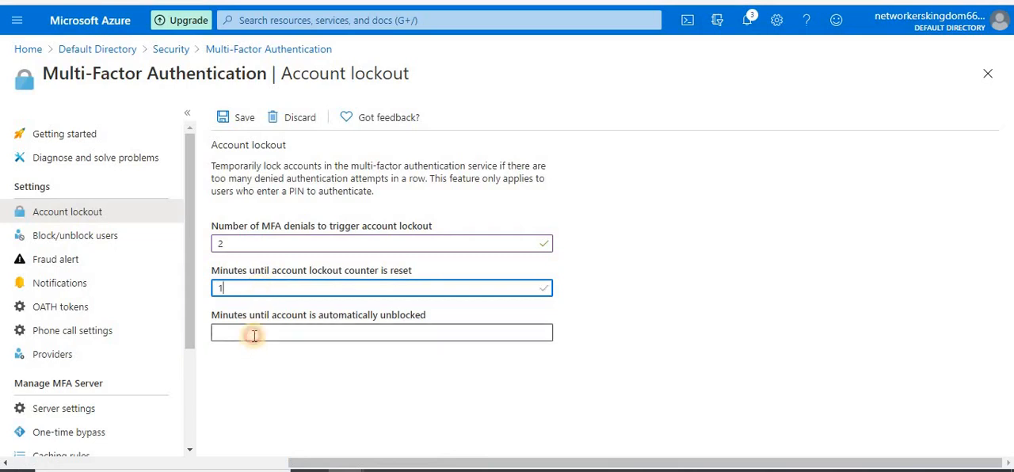
pyautogui.write('10')
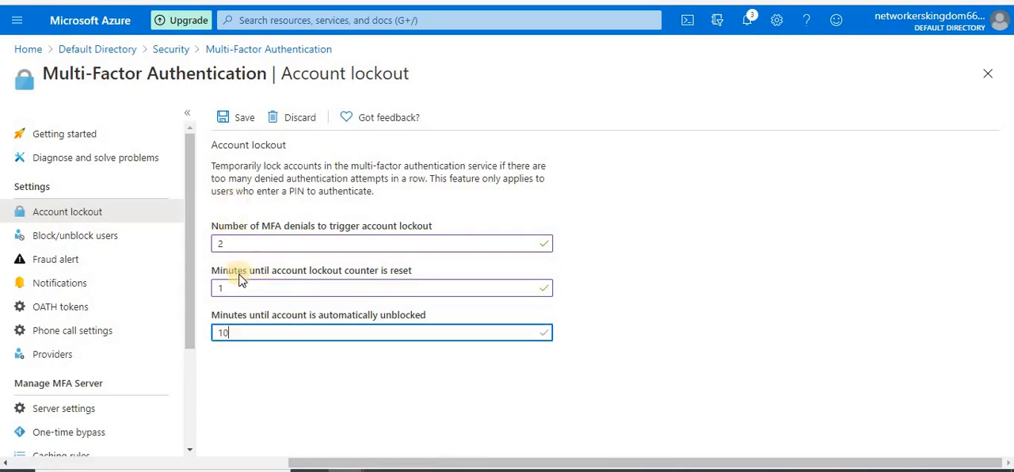
pyautogui.click(254, 397)
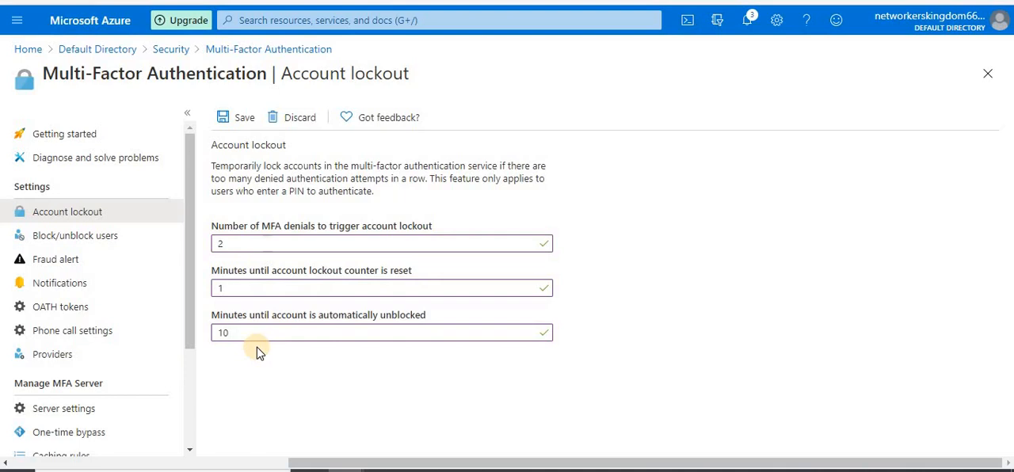
# Step: Set the number of MFA denials that trigger account lockout to 5
pyautogui.moveTo(235, 333); pyautogui.dragTo(212, 332)
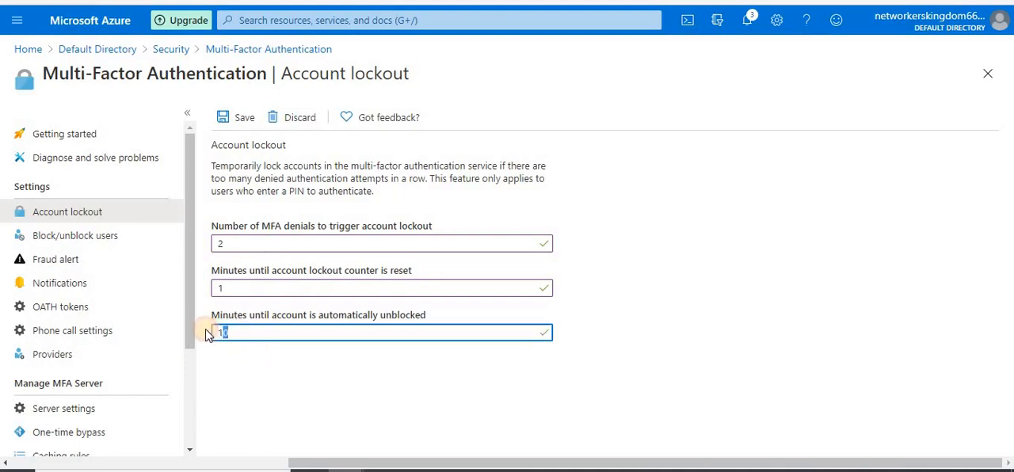
pyautogui.click(271, 385)
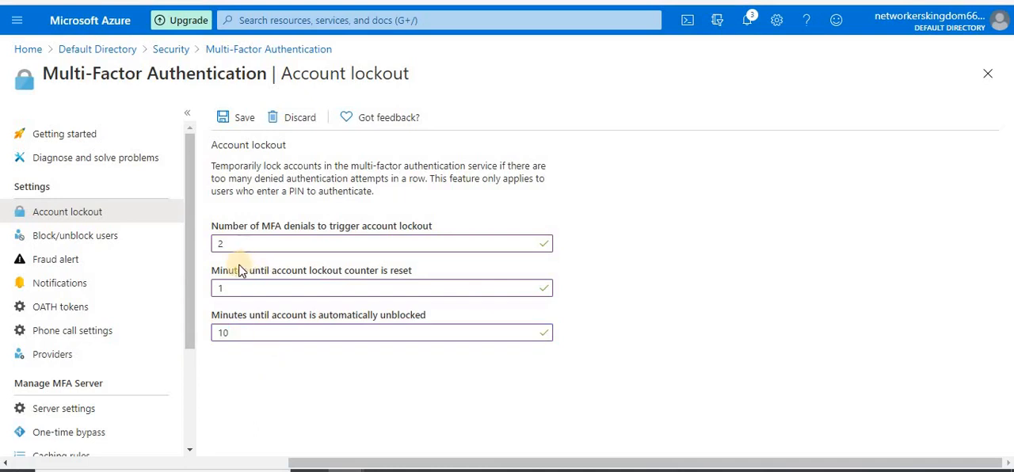
pyautogui.moveTo(236, 274); pyautogui.dragTo(372, 277)
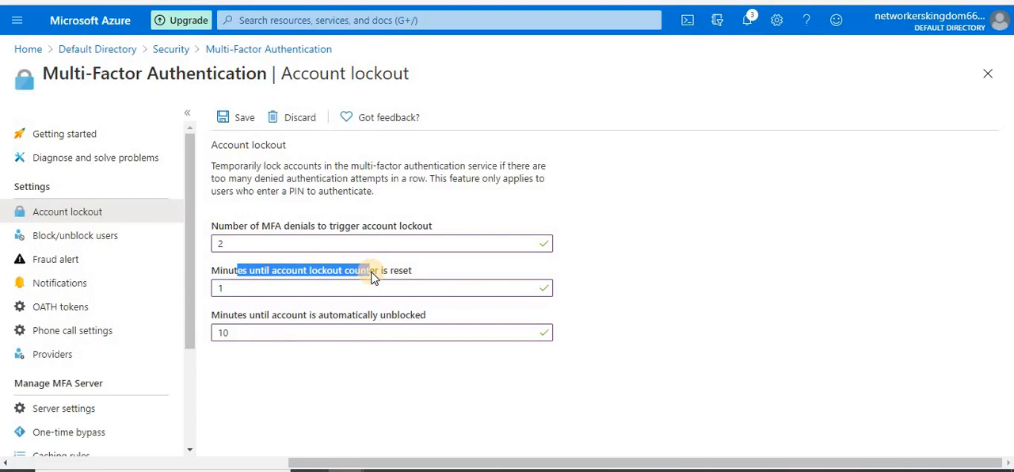
pyautogui.doubleClick(259, 243)
pyautogui.write('5')
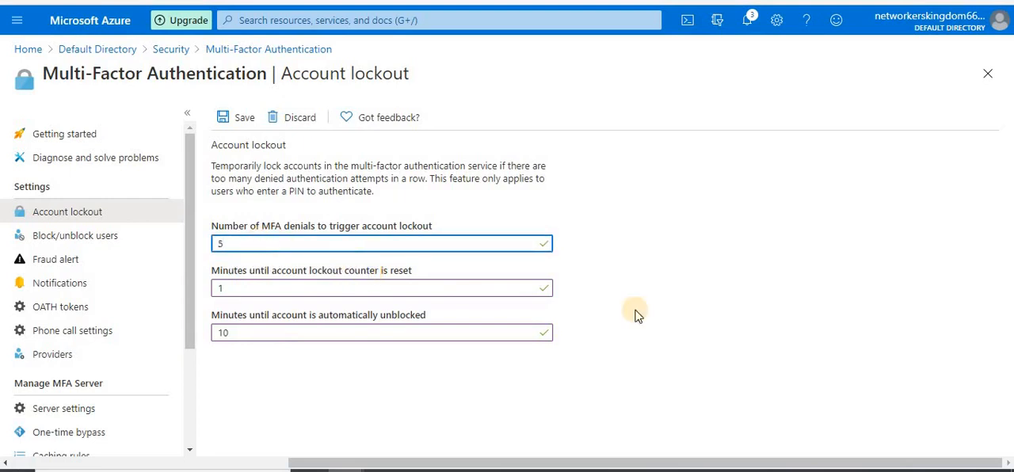
pyautogui.click(717, 337)
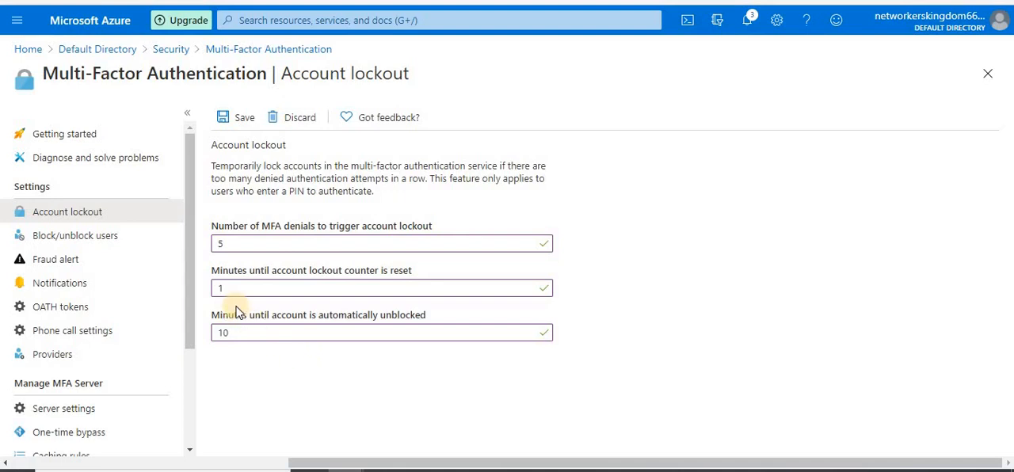
pyautogui.moveTo(238, 288); pyautogui.dragTo(204, 288)
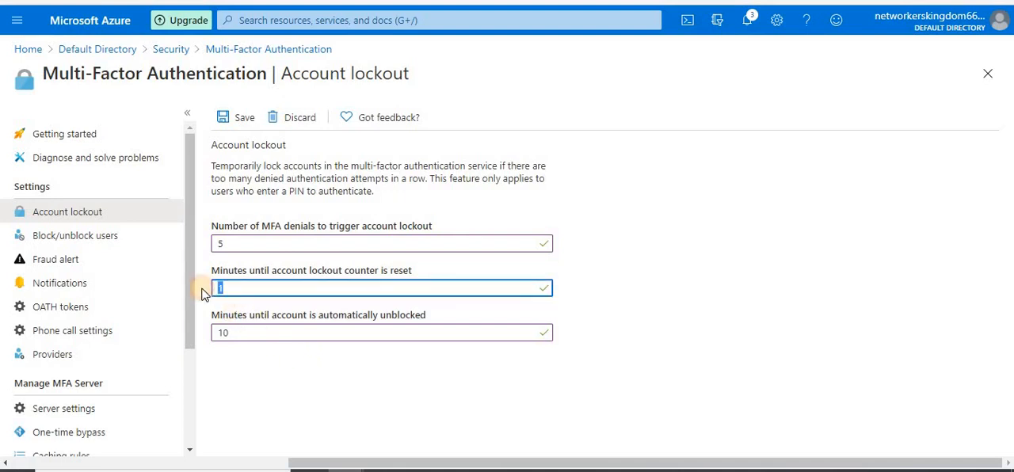
pyautogui.click(219, 244)
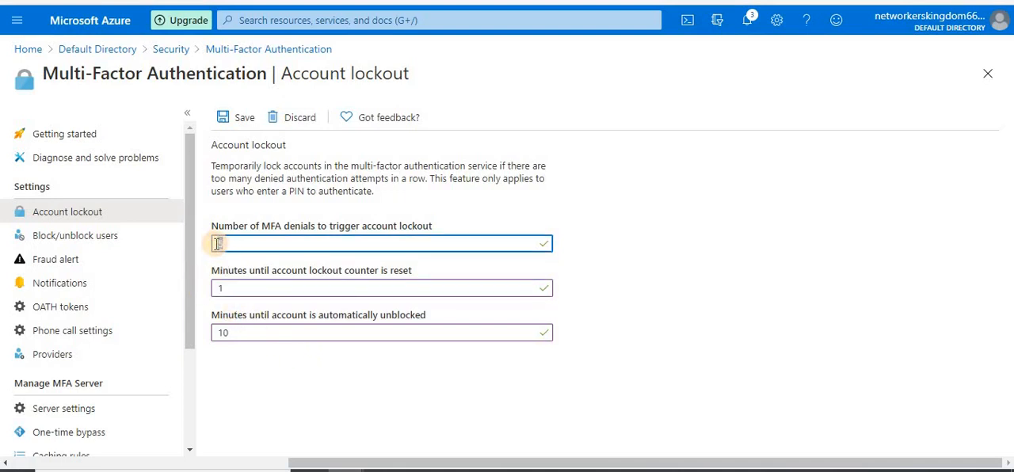
pyautogui.doubleClick(218, 244)
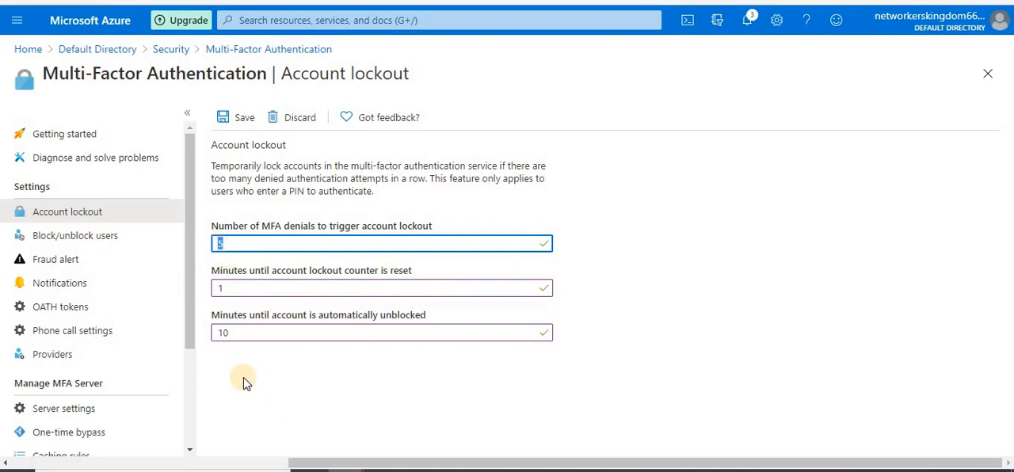
pyautogui.moveTo(229, 336); pyautogui.dragTo(214, 331)
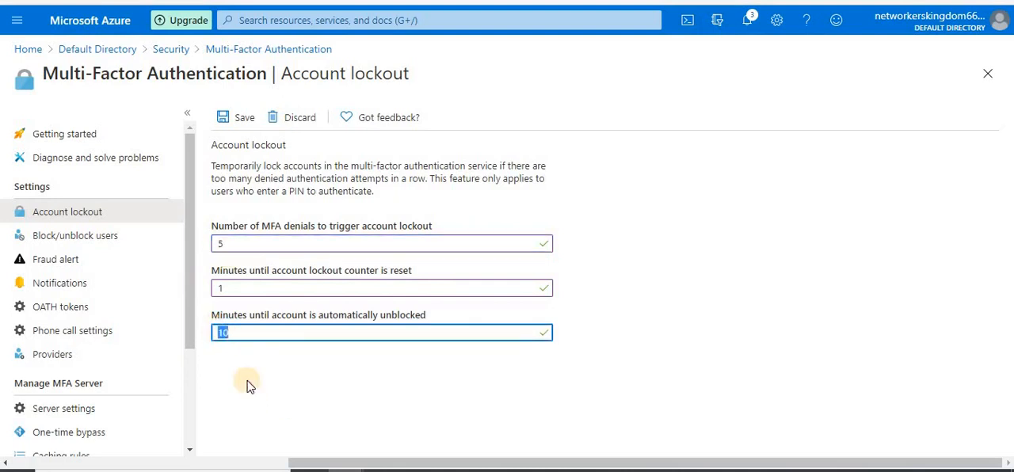
pyautogui.click(259, 393)
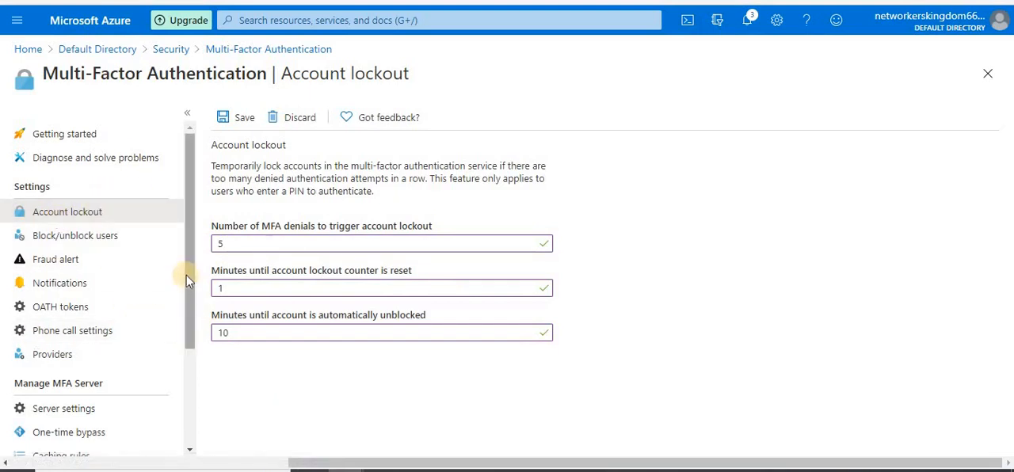
# Step: Leave the account lockout settings for the Default Directory, switch to the PowerPoint slides and select the "Azure user MFA block" topic
pyautogui.click(90, 53)
pyautogui.click(580, 47)
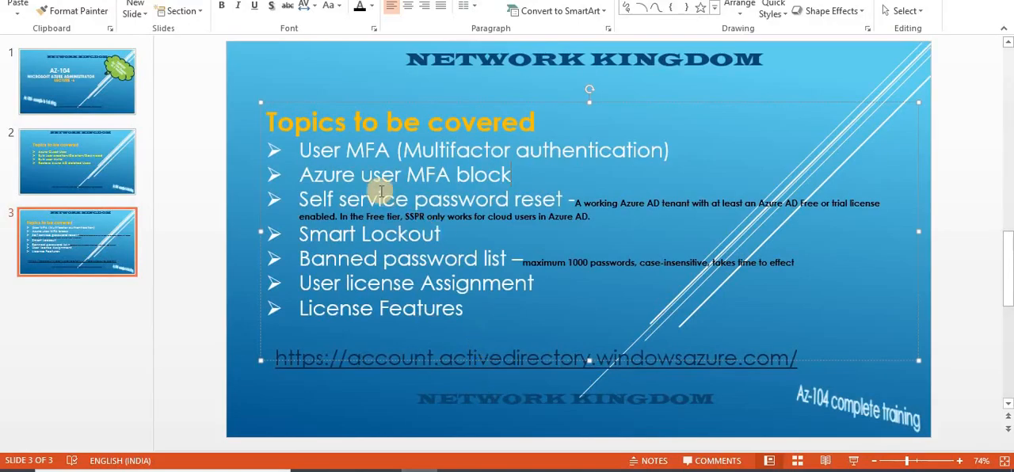
pyautogui.tripleClick(481, 183)
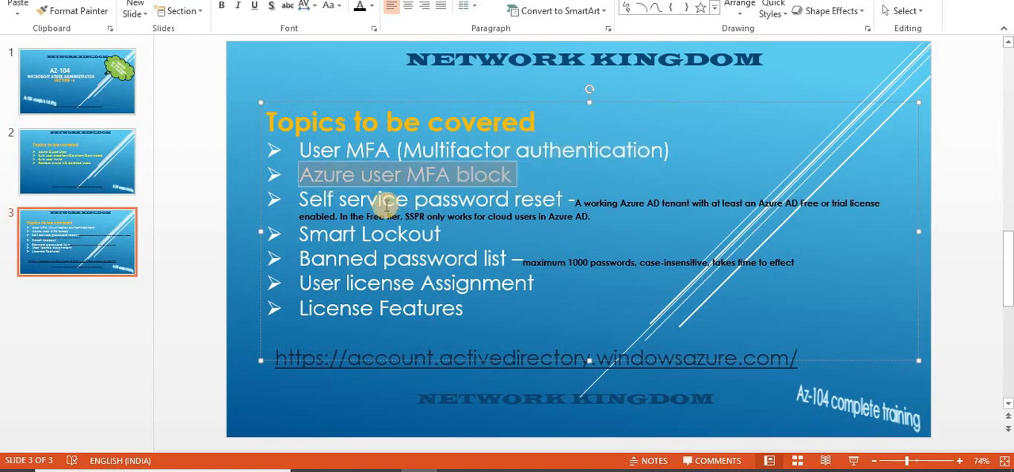
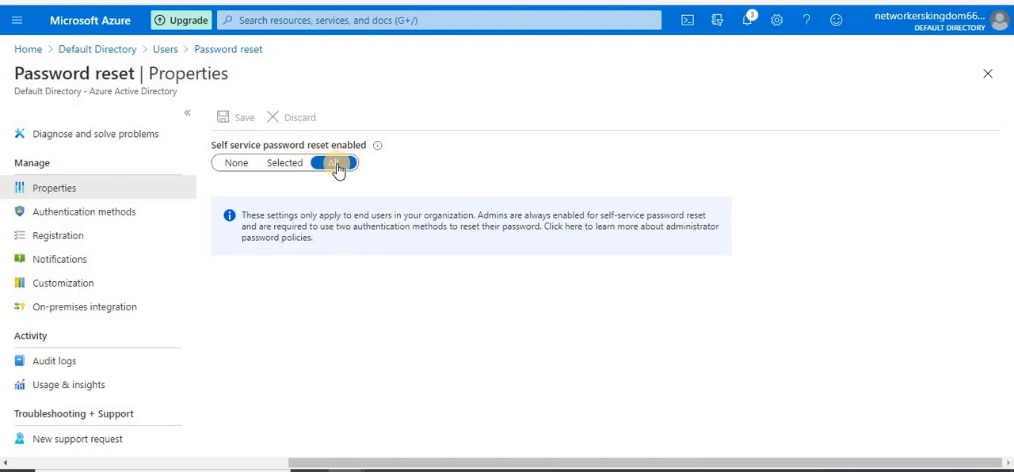
# Step: Save self-service password reset as None, and try the Selected scope by viewing its group selection
pyautogui.click(242, 167)
pyautogui.click(228, 117)
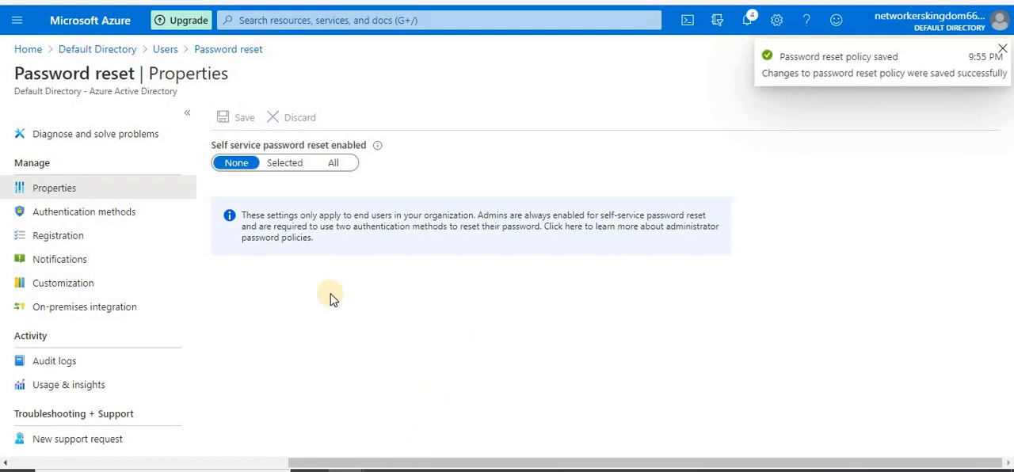
pyautogui.click(284, 167)
pyautogui.click(723, 206)
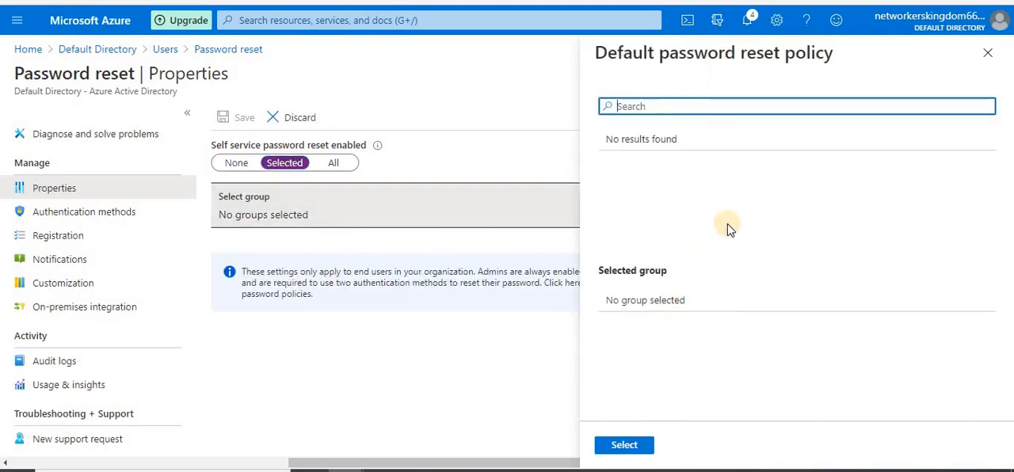
pyautogui.click(989, 55)
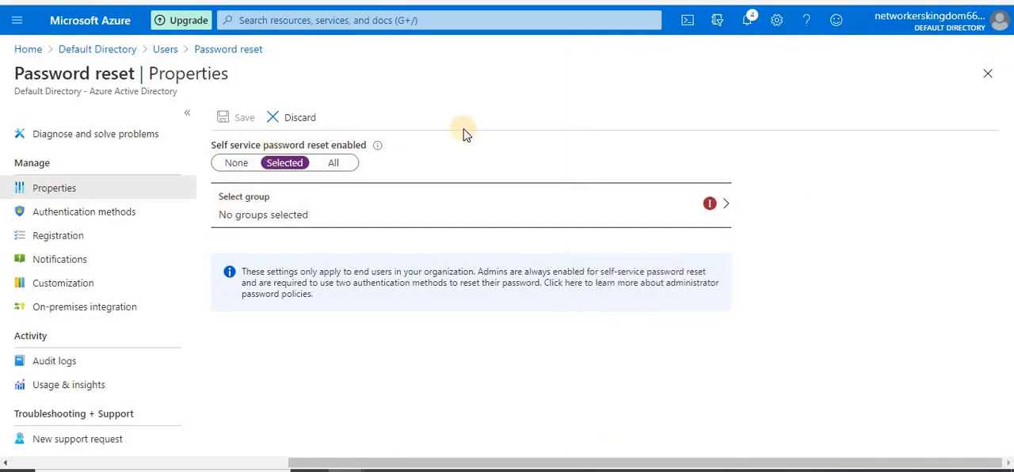
# Step: Set self-service password reset to All, save the password reset policy and dismiss the notification
pyautogui.click(336, 165)
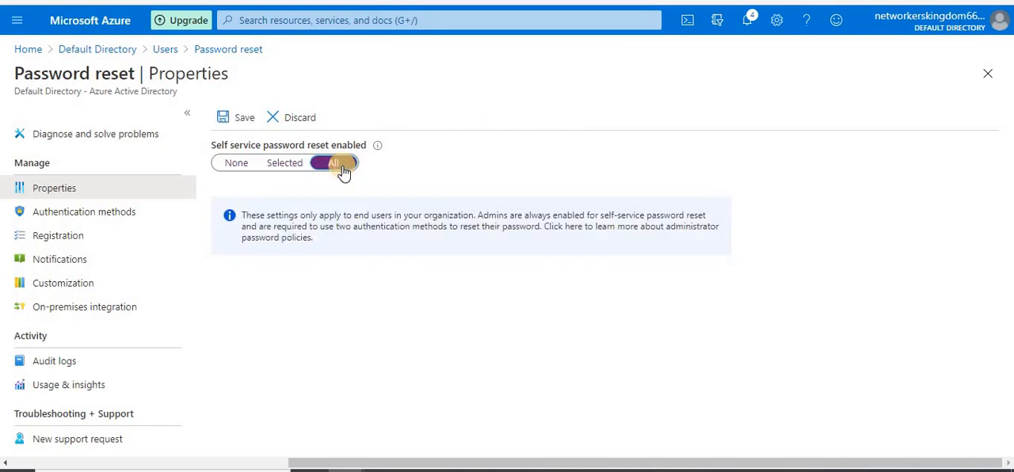
pyautogui.click(243, 120)
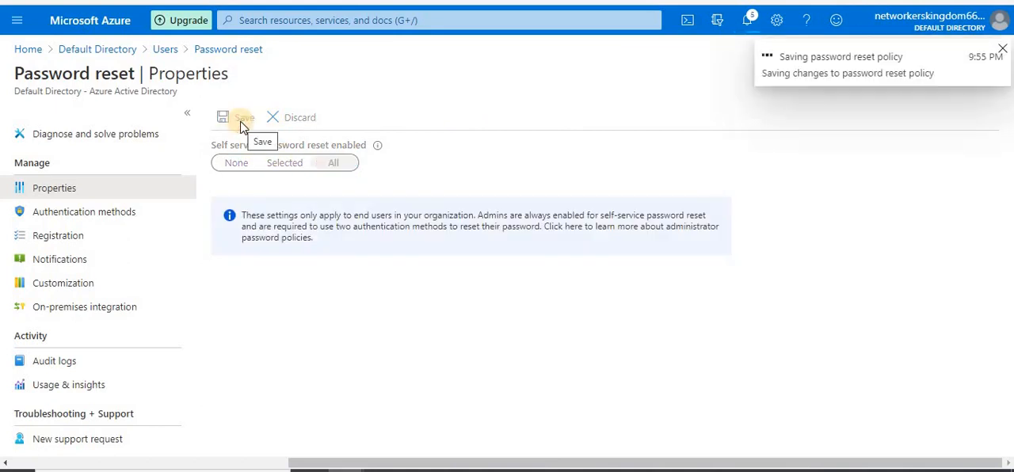
pyautogui.click(1002, 50)
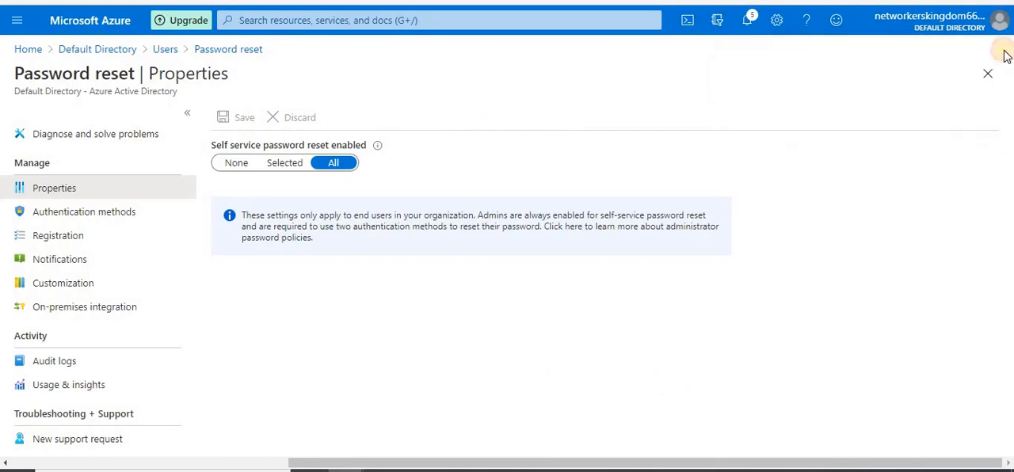
pyautogui.click(950, 29)
pyautogui.click(581, 330)
pyautogui.click(168, 51)
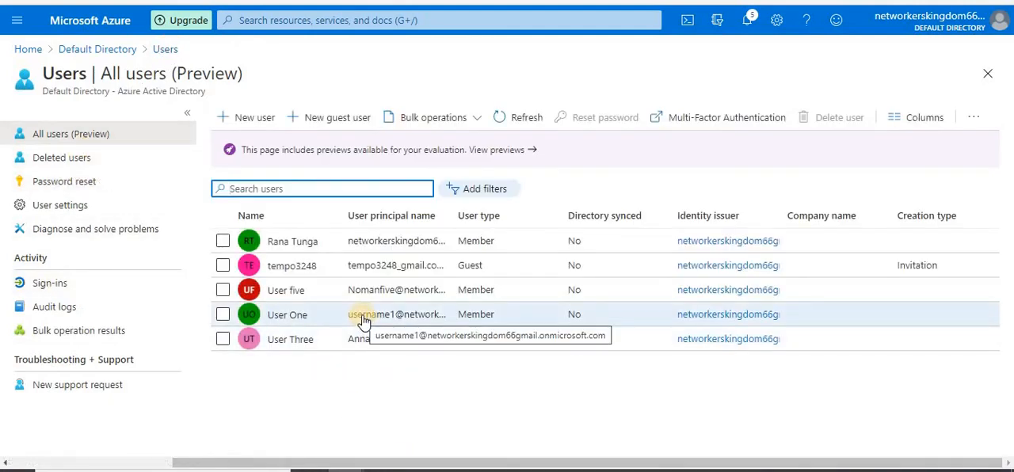
pyautogui.click(293, 315)
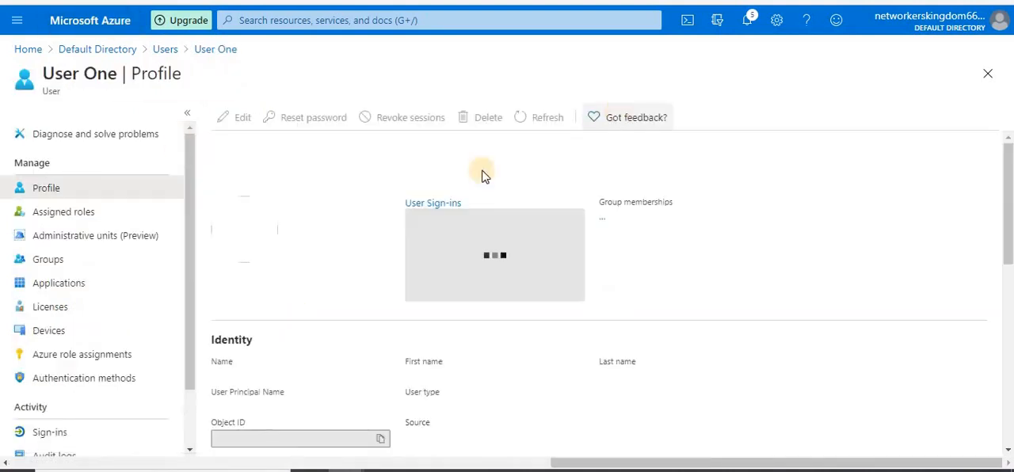
pyautogui.tripleClick(312, 172)
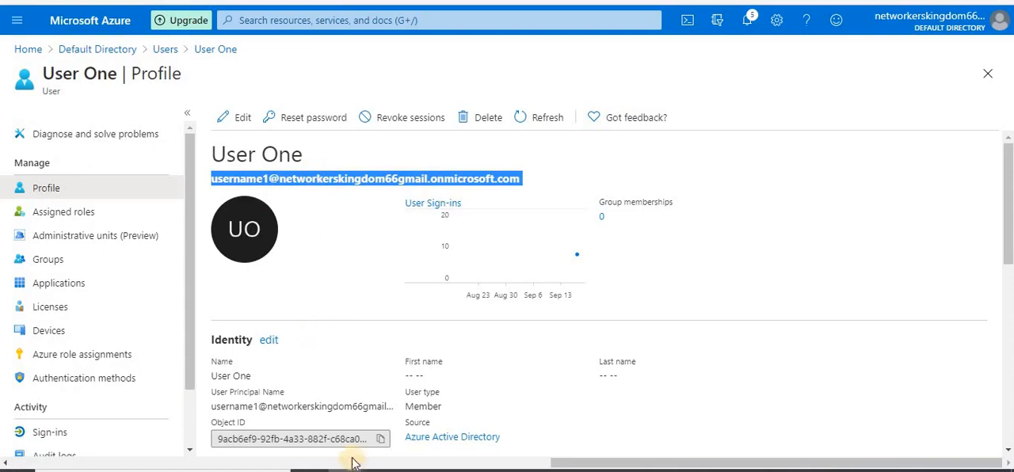
# Step: Switch to the browser window with User One's Azure portal session and sign User One out
pyautogui.moveTo(354, 465)
pyautogui.click(428, 416)
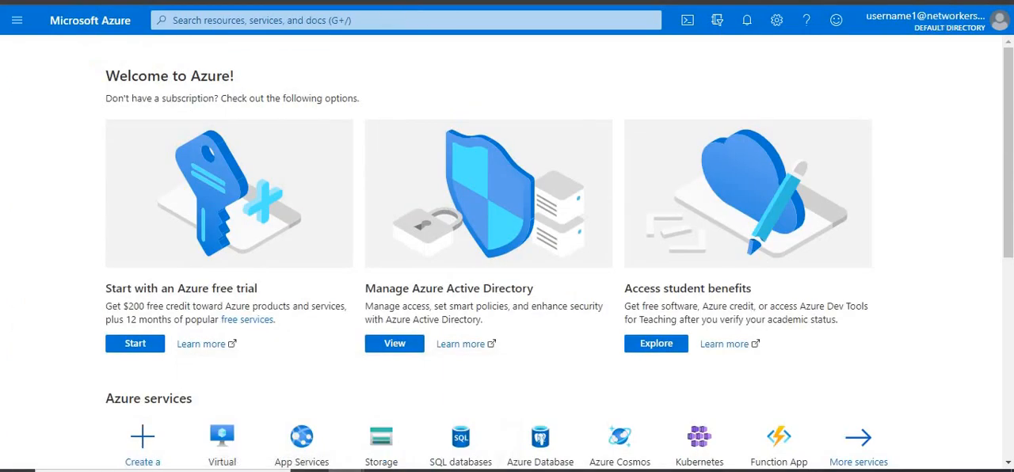
pyautogui.click(998, 20)
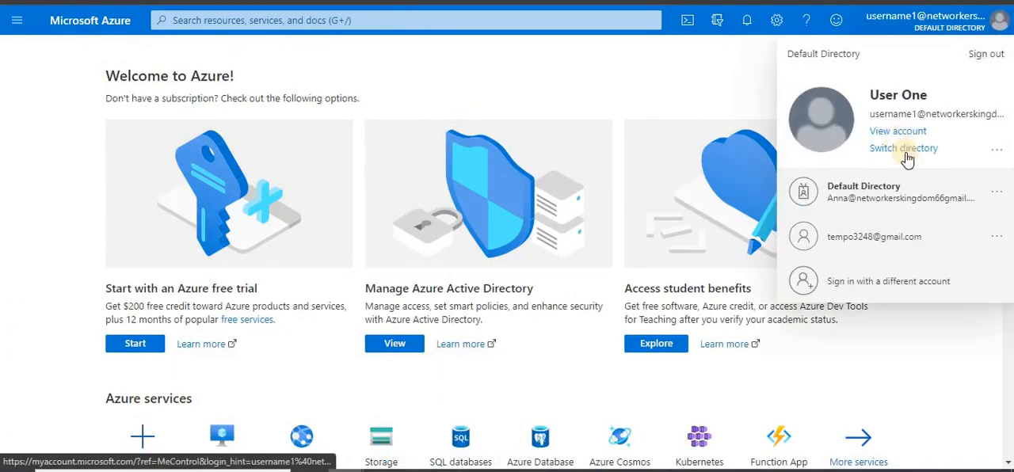
pyautogui.click(992, 55)
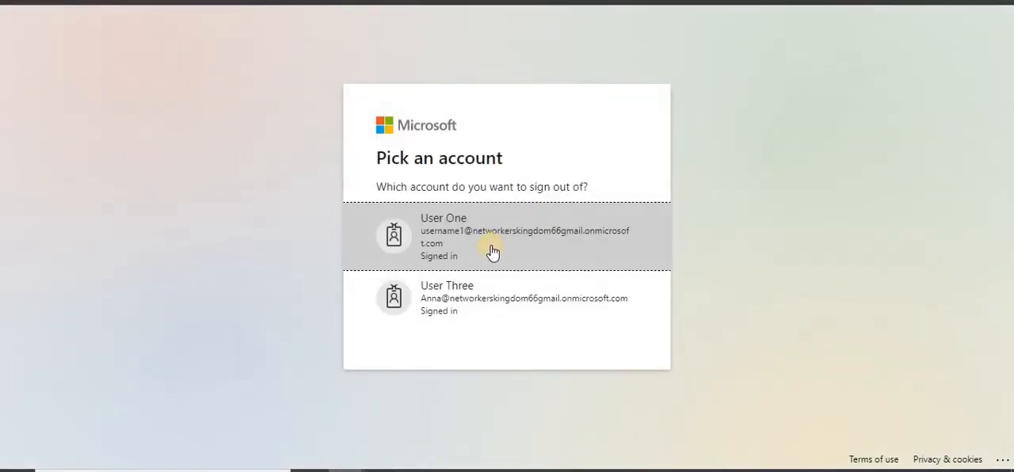
pyautogui.click(492, 252)
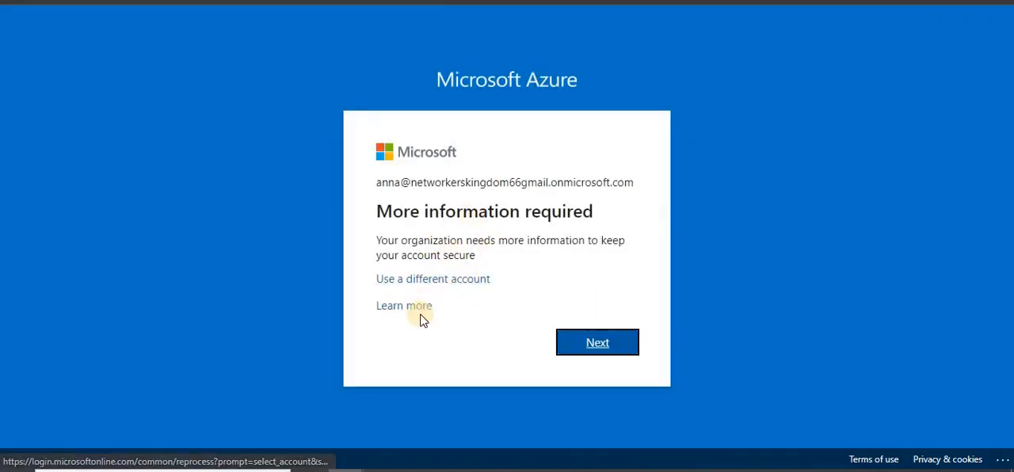
# Step: Choose to use a different account and sign User Three out in the account picker
pyautogui.click(441, 286)
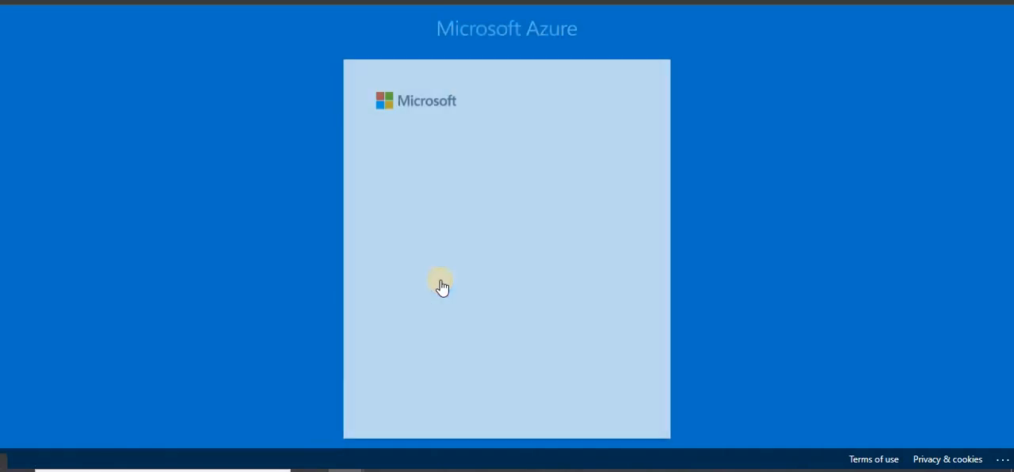
pyautogui.click(625, 203)
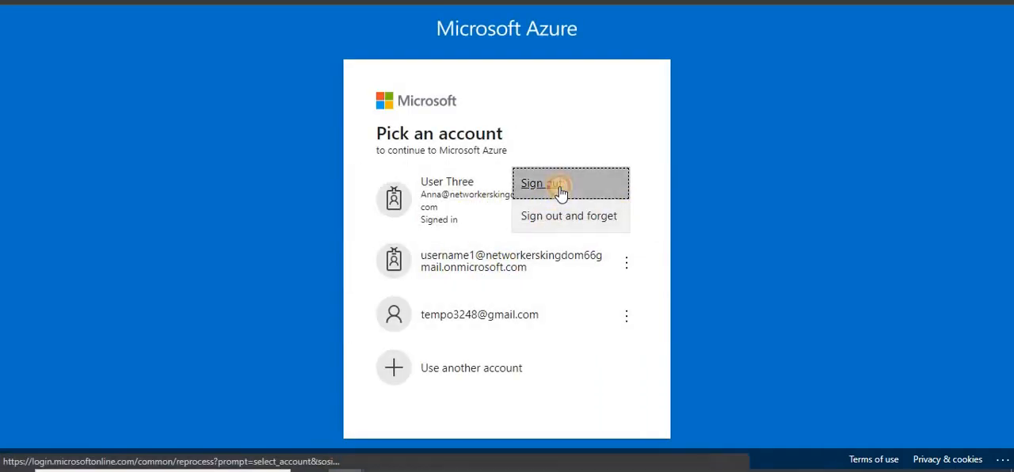
pyautogui.click(556, 187)
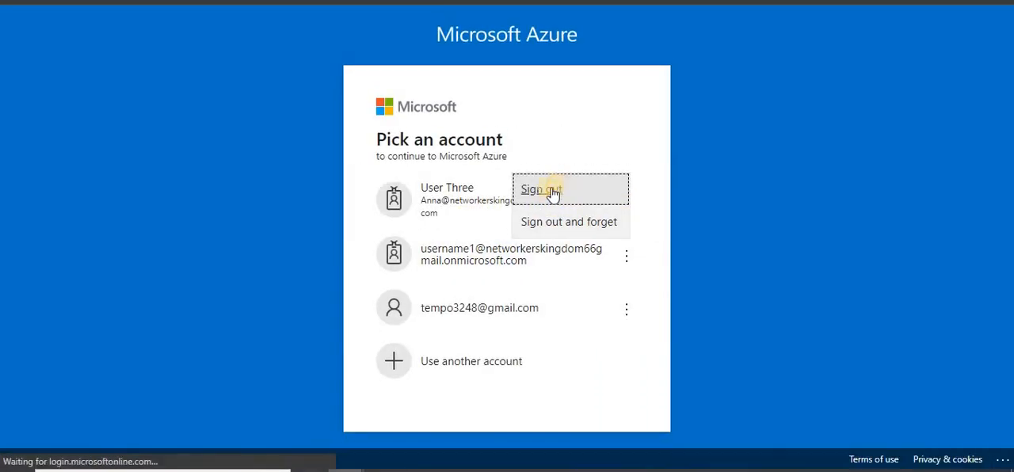
# Step: Try to sign in to Microsoft Azure as User One by entering the account password
pyautogui.click(501, 270)
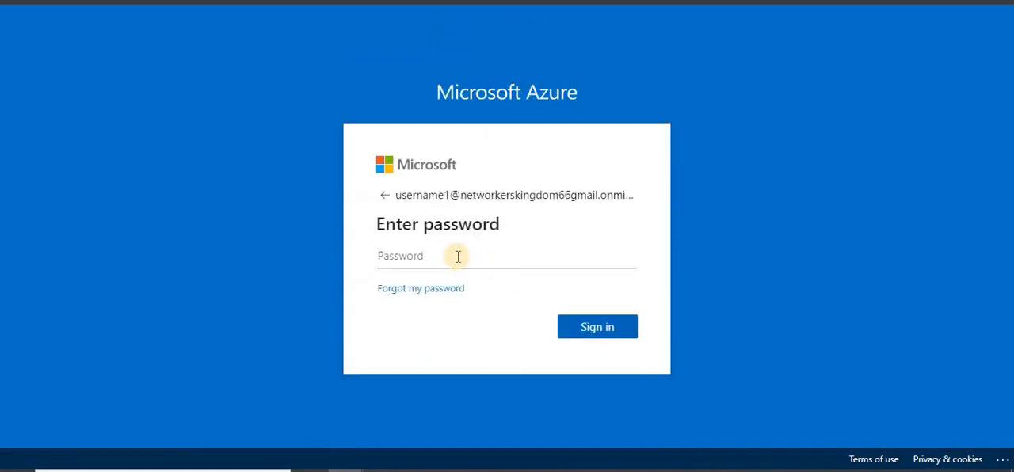
pyautogui.write('****')
pyautogui.click(616, 329)
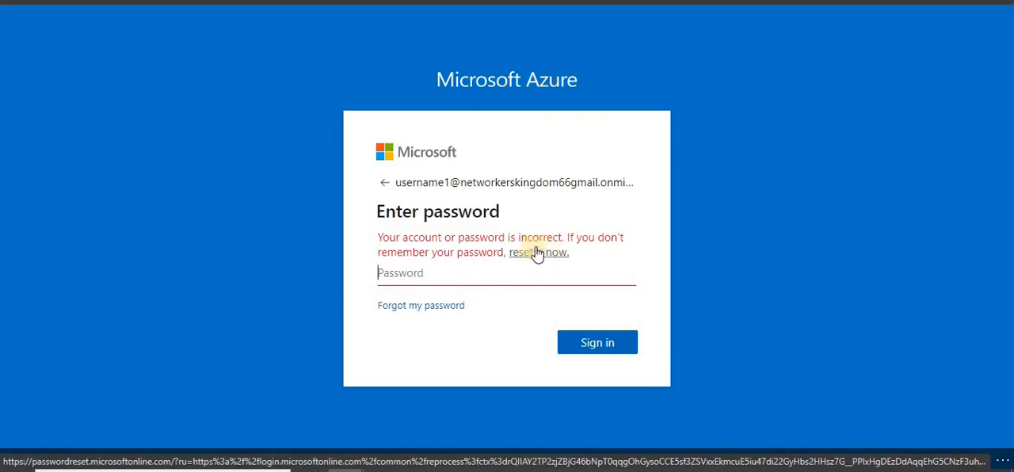
# Step: Start resetting User One's password, providing the user ID and the characters from the captcha picture
pyautogui.click(530, 253)
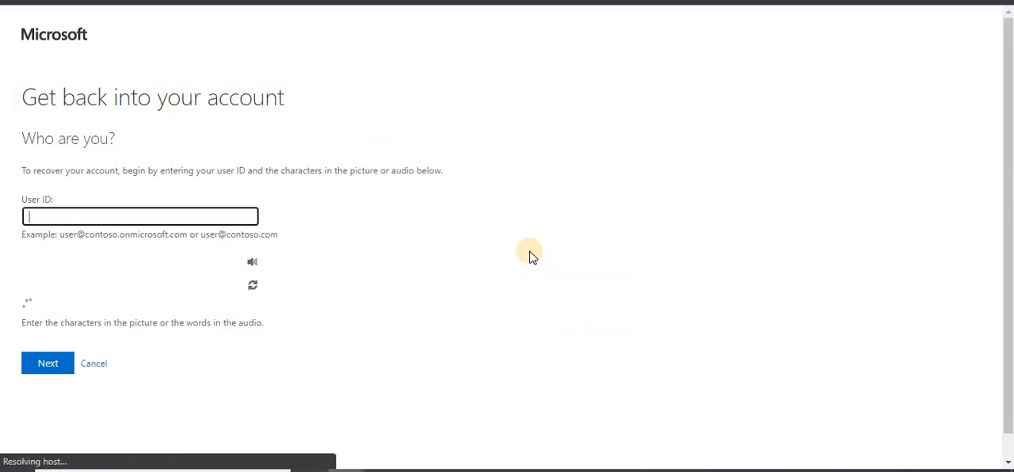
pyautogui.click(64, 348)
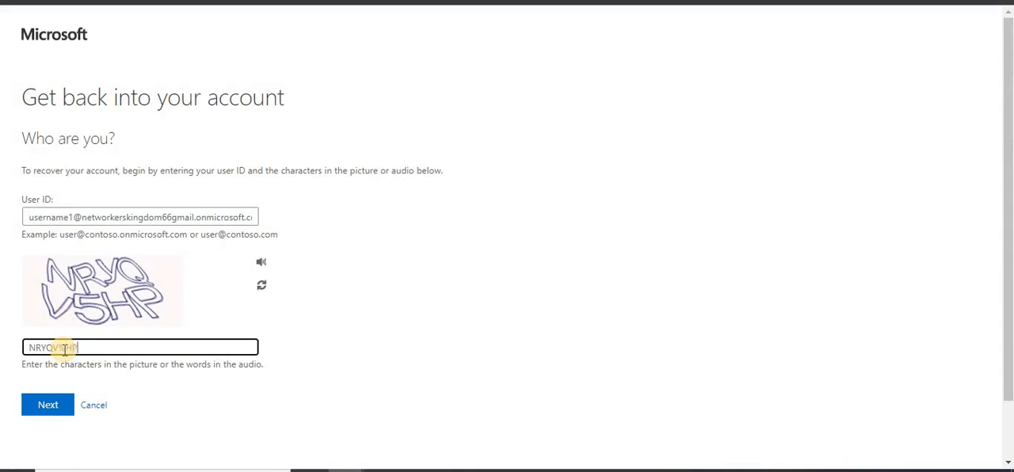
pyautogui.click(61, 350)
pyautogui.click(47, 407)
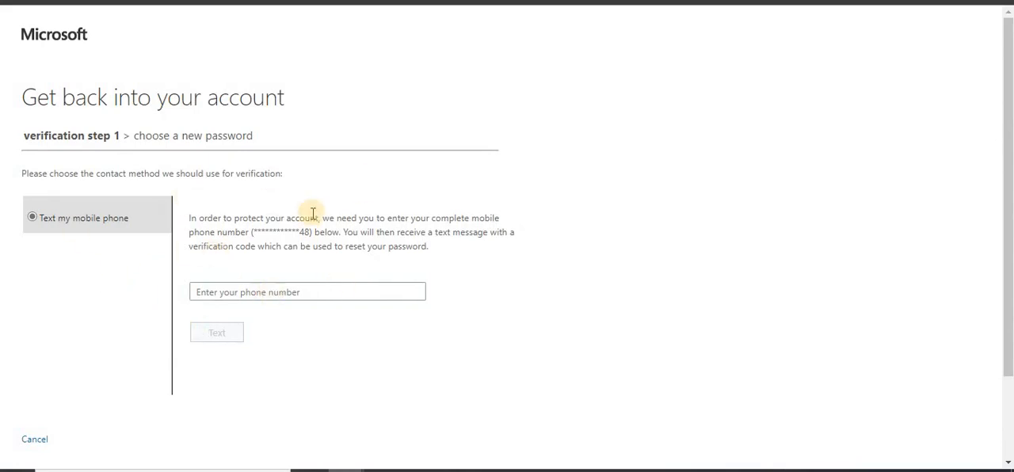
# Step: Verify the identity by text message, entering the mobile phone number and the received verification code
pyautogui.click(276, 291)
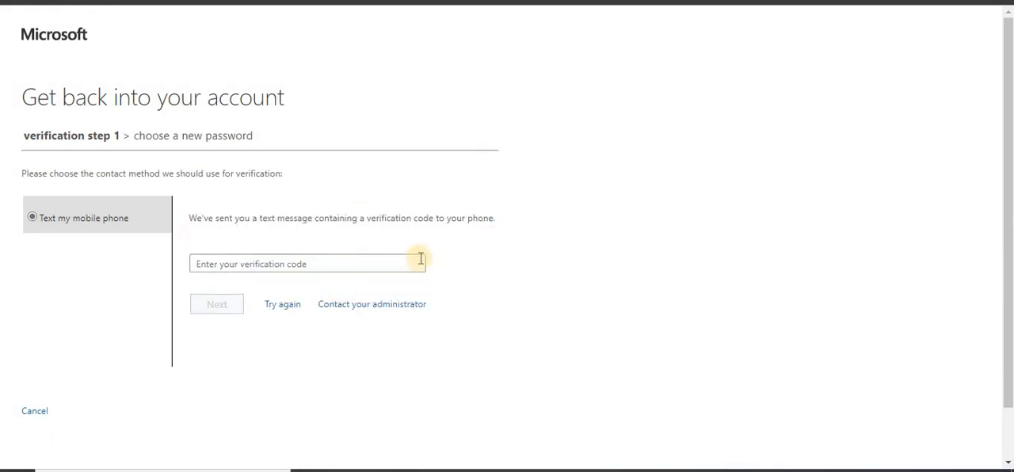
pyautogui.click(379, 272)
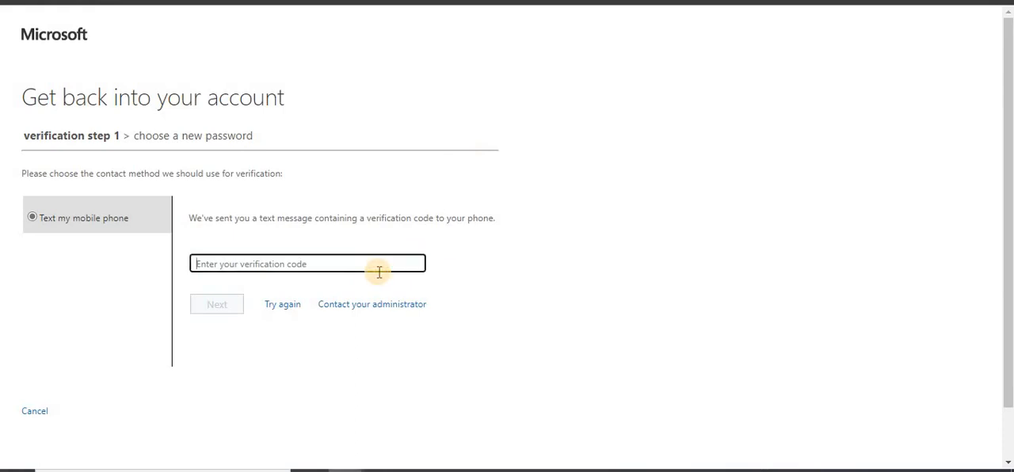
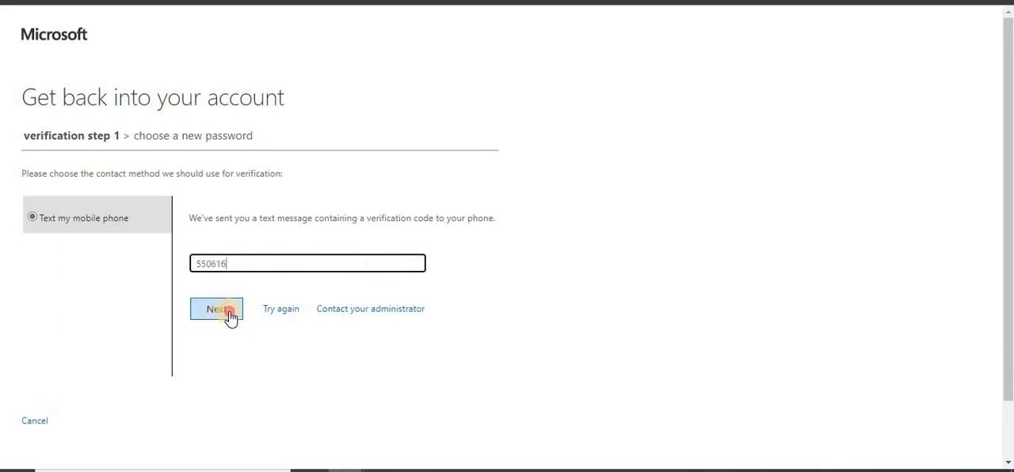
pyautogui.click(229, 310)
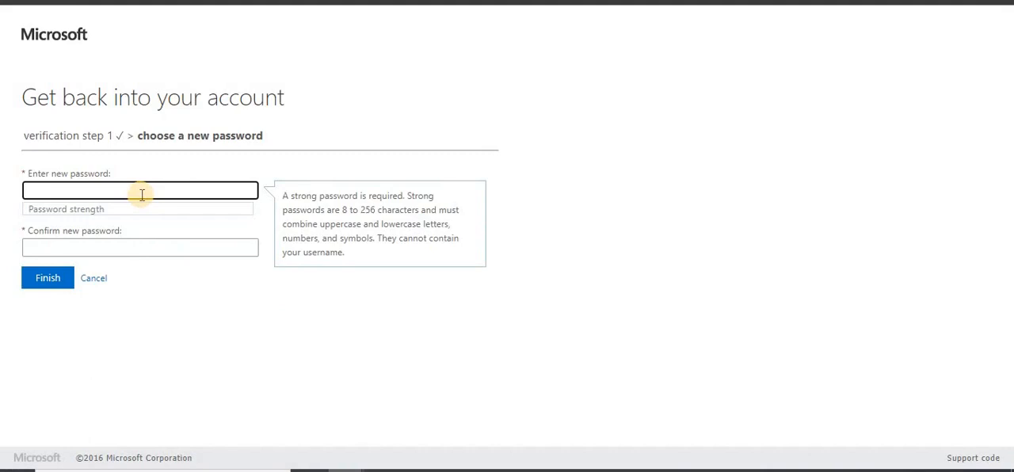
# Step: Enter and confirm a new account password for User One and finish the password reset
pyautogui.write('p')
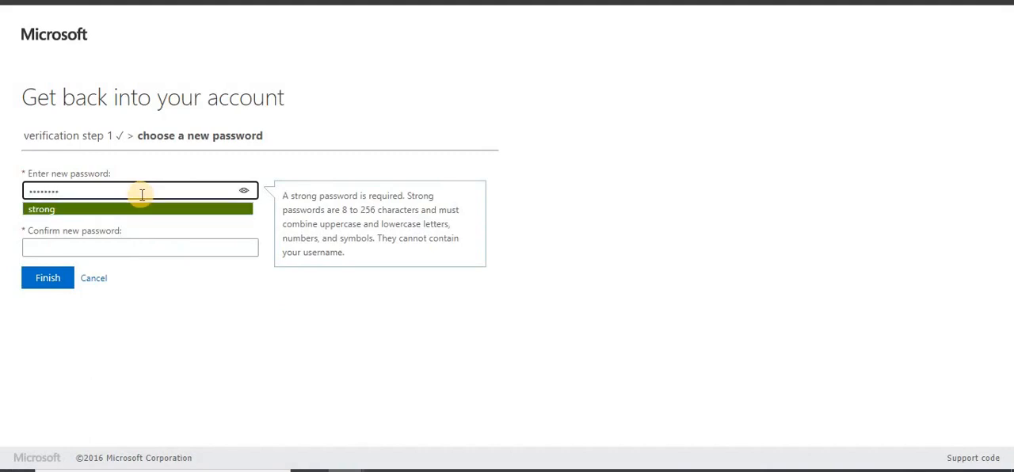
pyautogui.press('Tab')
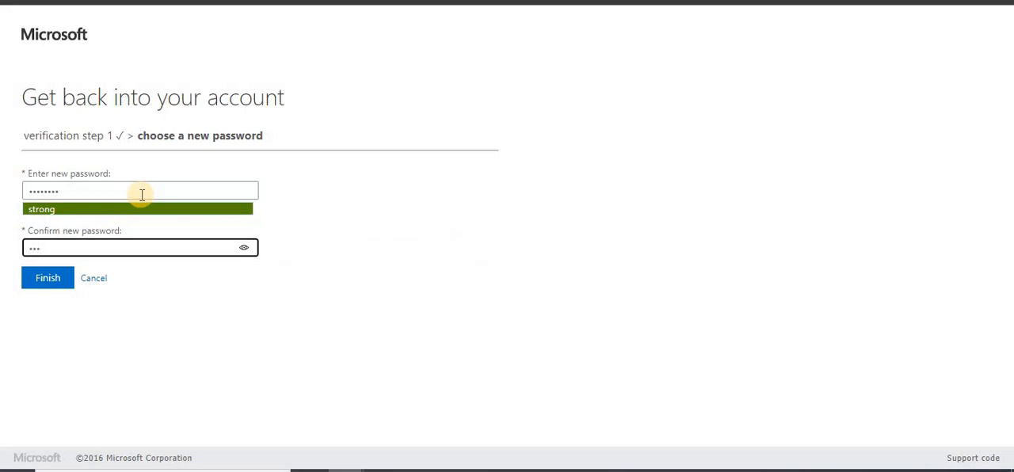
pyautogui.write('••••••••')
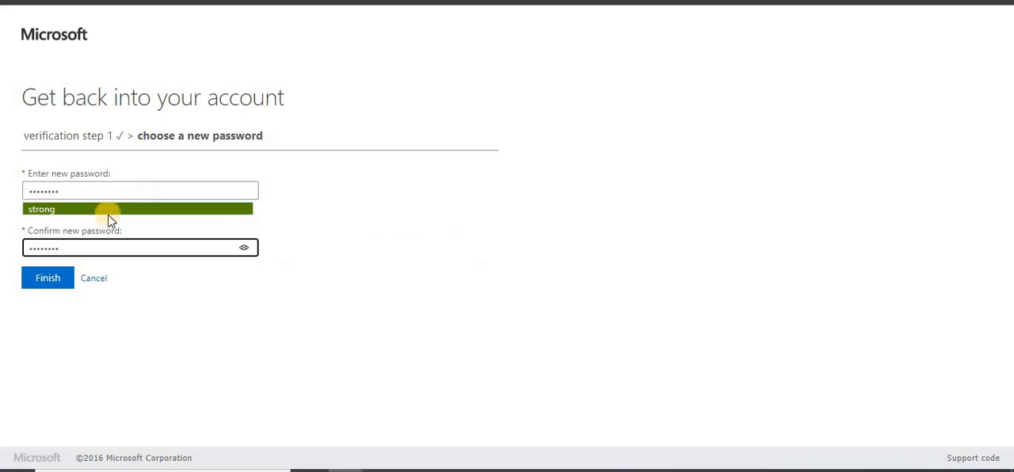
pyautogui.click(50, 280)
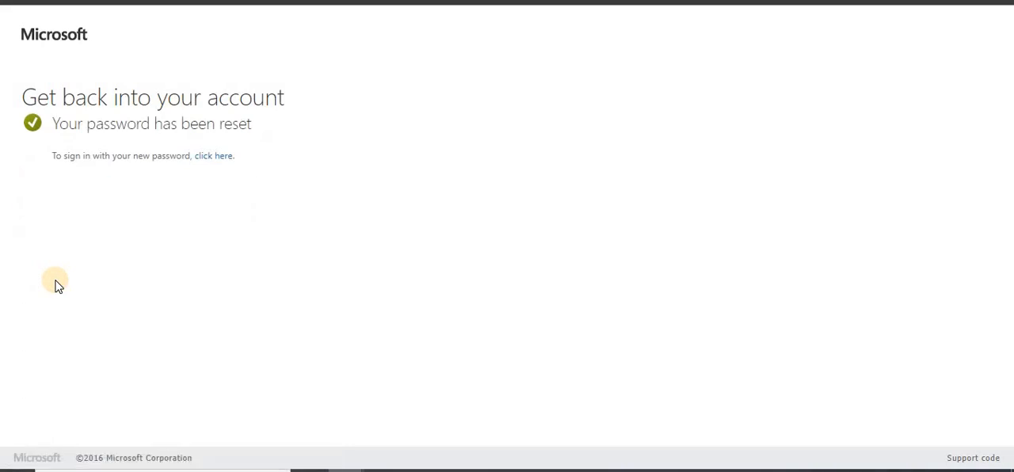
# Step: Sign in to Microsoft Azure as User One with the new password and the texted verification code
pyautogui.click(223, 161)
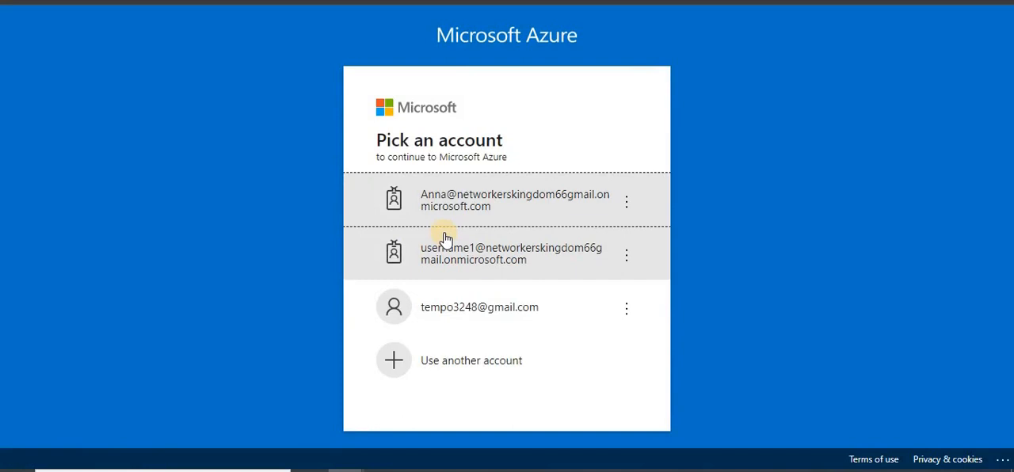
pyautogui.click(516, 256)
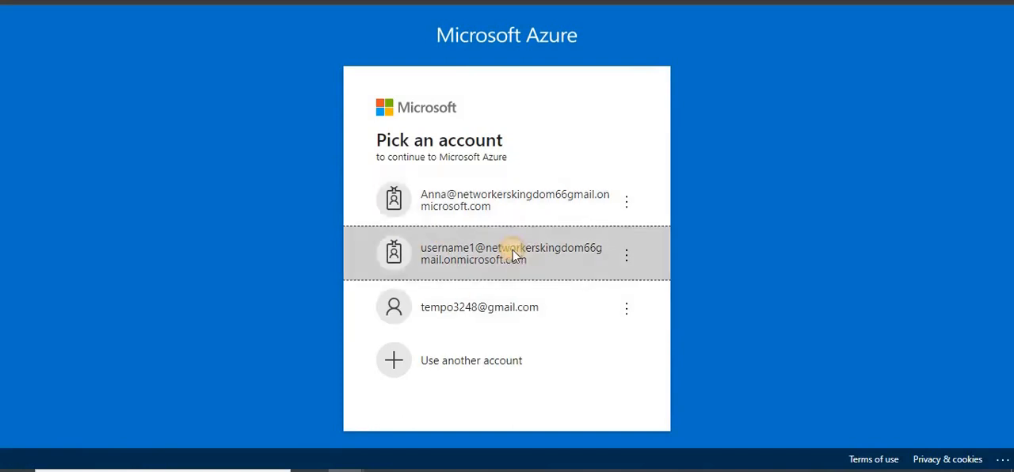
pyautogui.write('•')
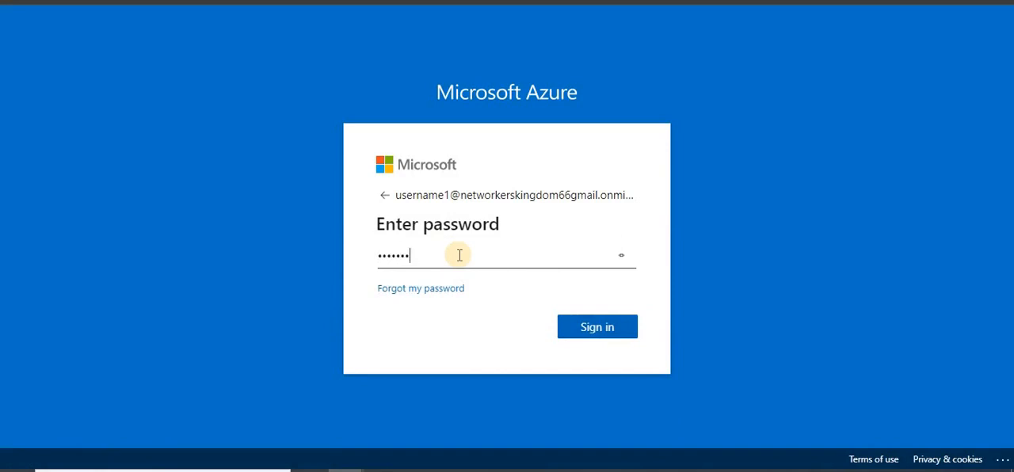
pyautogui.click(591, 325)
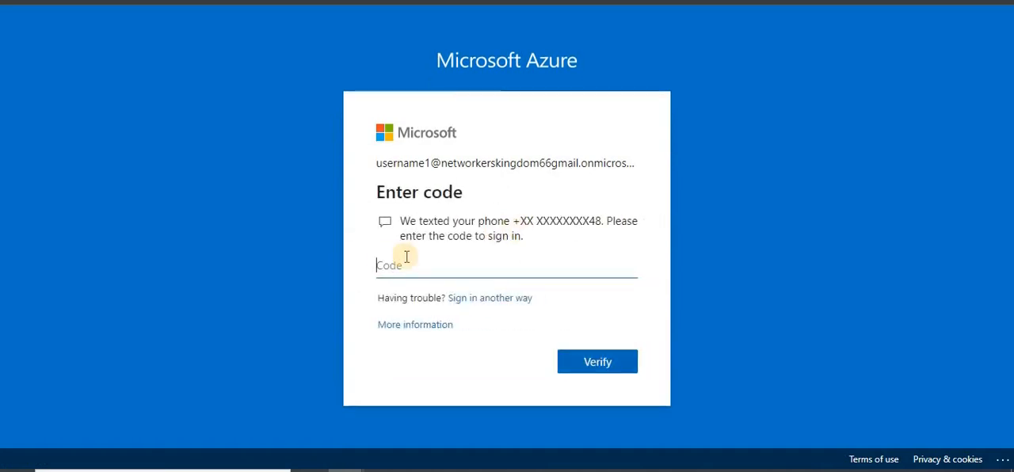
pyautogui.click(406, 261)
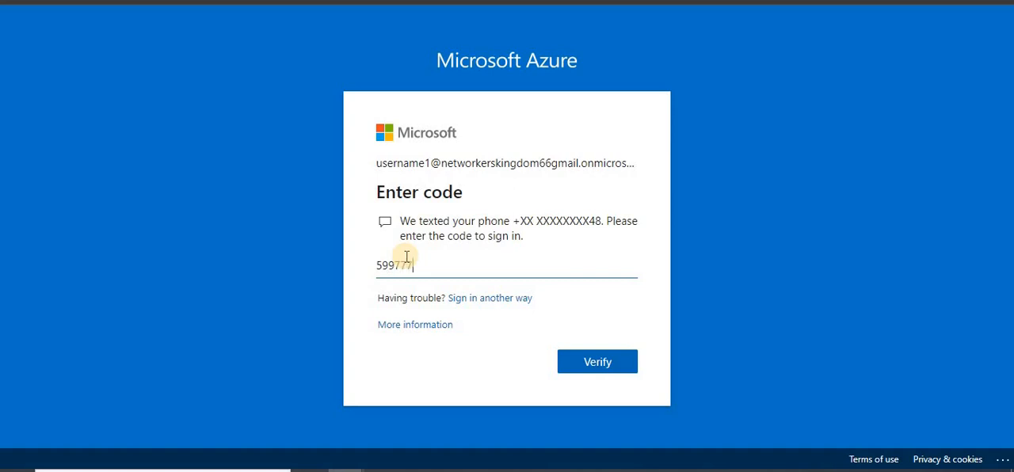
pyautogui.click(600, 362)
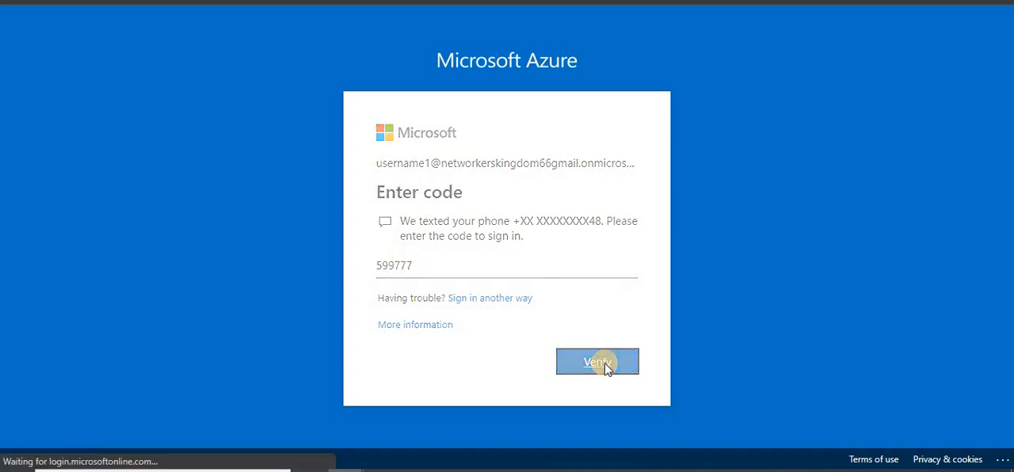
# Step: Complete User One's sign-in, check the License Features topic on the PowerPoint slide, and return to the administrator's Default Directory overview
pyautogui.click(517, 339)
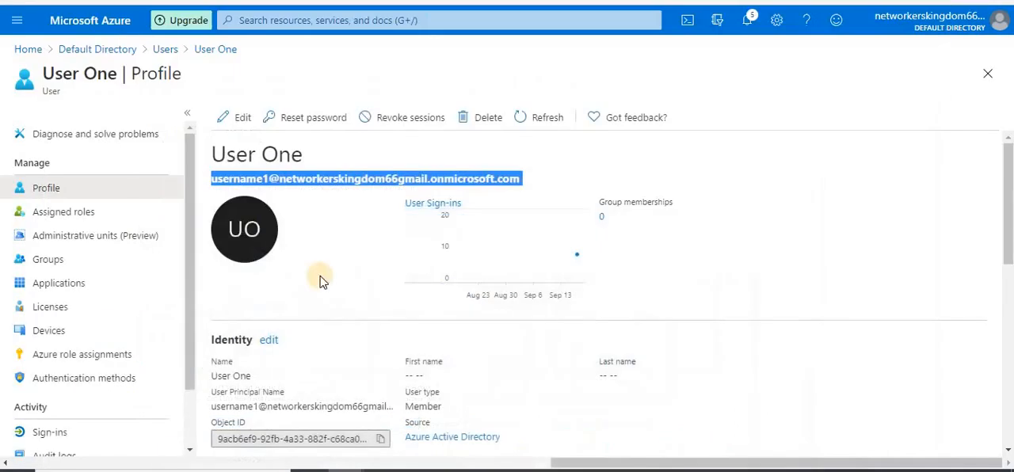
pyautogui.click(98, 50)
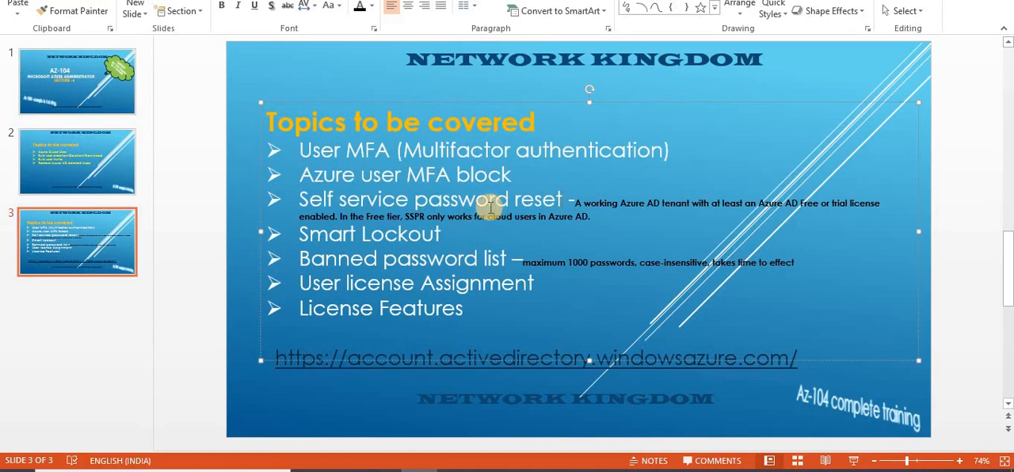
pyautogui.doubleClick(333, 308)
pyautogui.moveTo(346, 471)
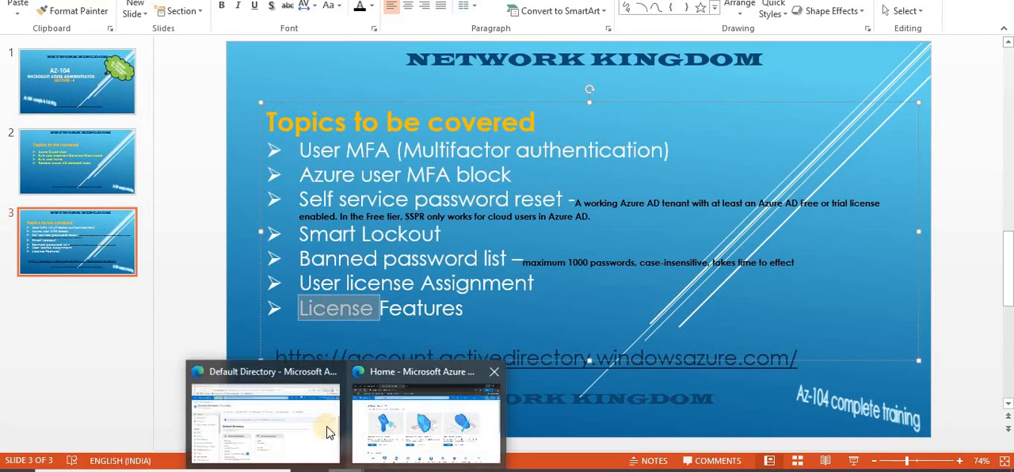
pyautogui.click(299, 428)
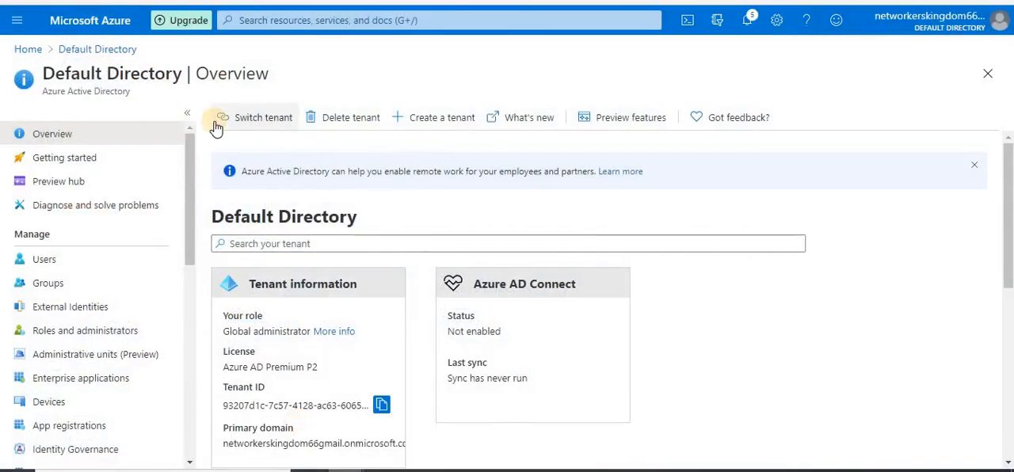
# Step: Open the licensed features under the directory's Licenses and check the organization's current license plan
pyautogui.moveTo(191, 245)
pyautogui.mouseDown()
pyautogui.moveTo(190, 335)
pyautogui.moveTo(184, 206)
pyautogui.moveTo(187, 242)
pyautogui.mouseUp()
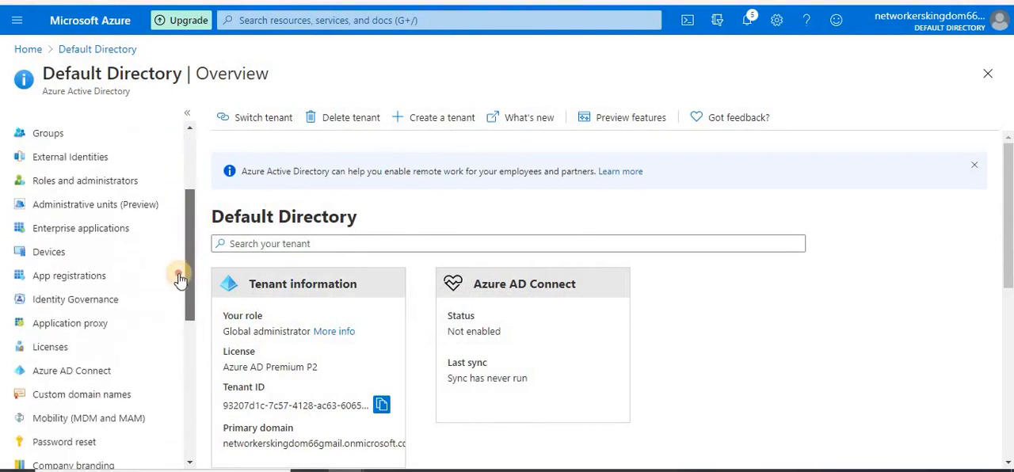
pyautogui.click(55, 349)
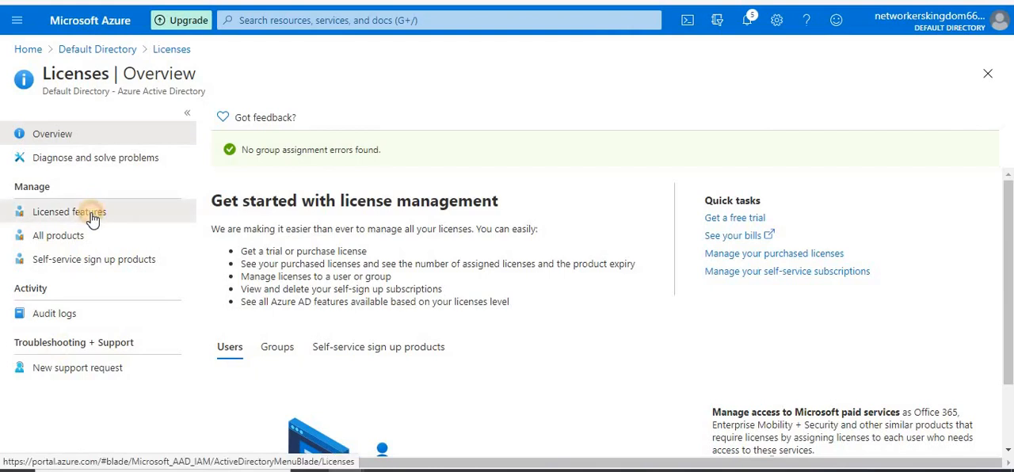
pyautogui.click(93, 215)
pyautogui.scroll(-3, 1010, 238)
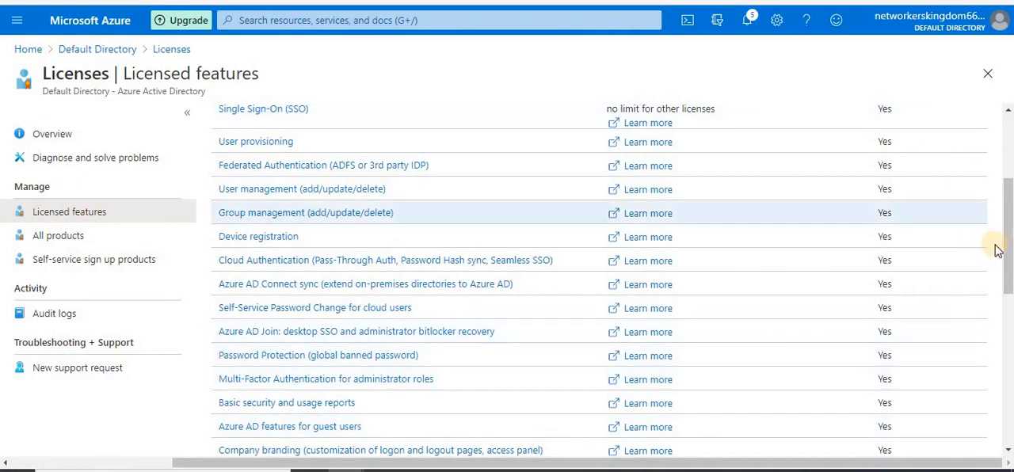
pyautogui.scroll(3, 979, 242)
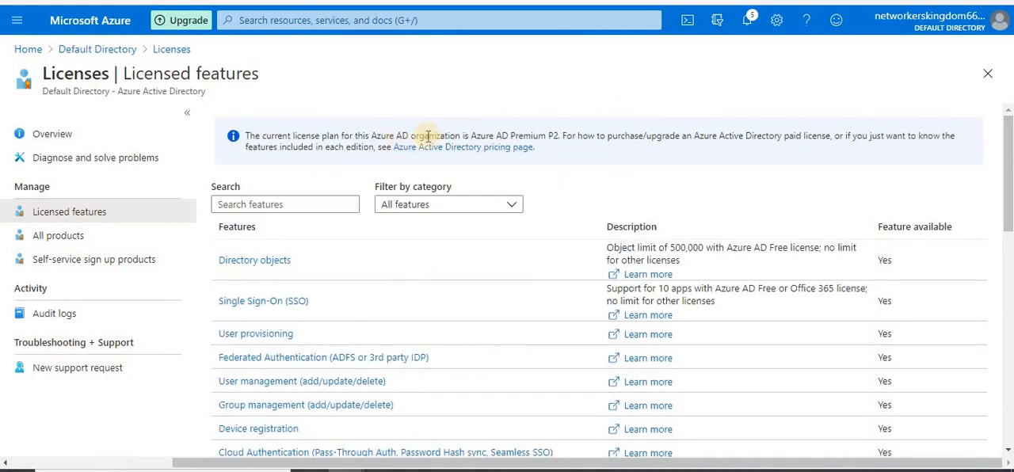
pyautogui.click(487, 135)
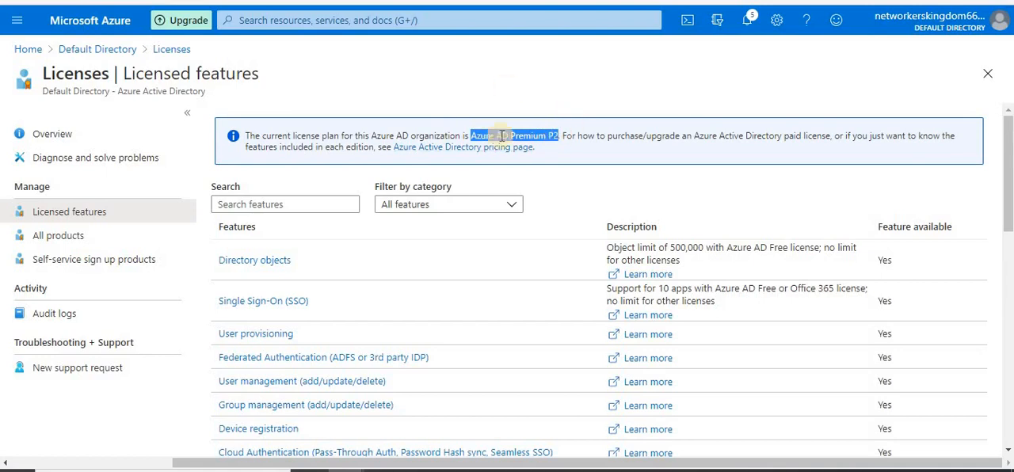
pyautogui.click(534, 107)
# Step: Review the whole list of licensed features with their availability, and open the list of all licensed products
pyautogui.moveTo(1011, 204); pyautogui.dragTo(1011, 354)
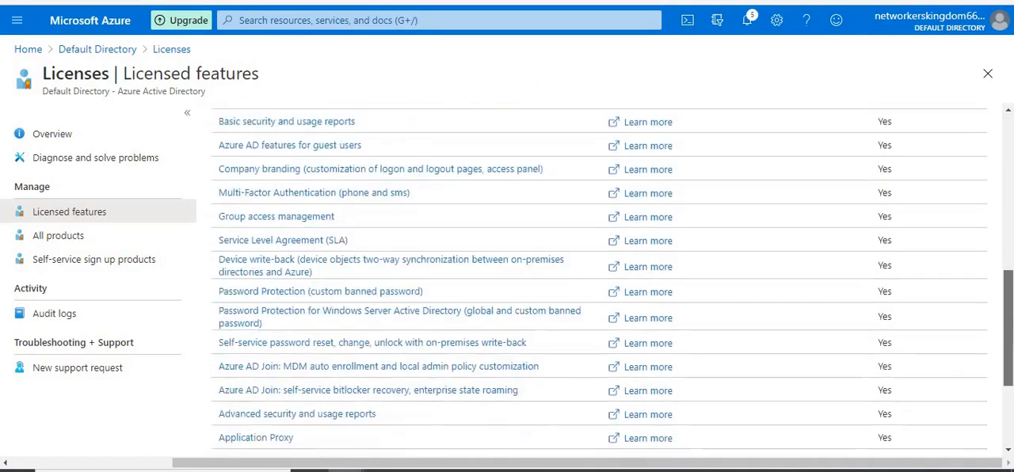
pyautogui.scroll(-3, 572, 315)
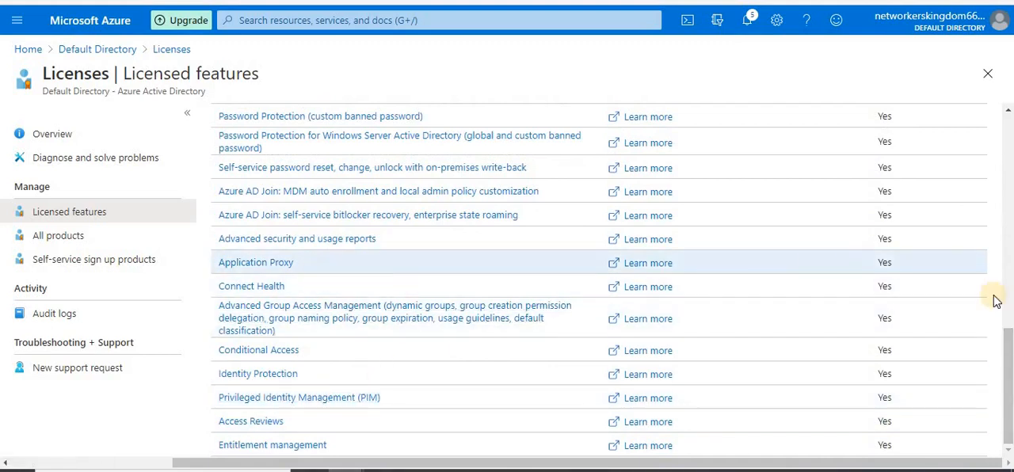
pyautogui.moveTo(1010, 401); pyautogui.dragTo(1009, 335)
pyautogui.scroll(1, 515, 301)
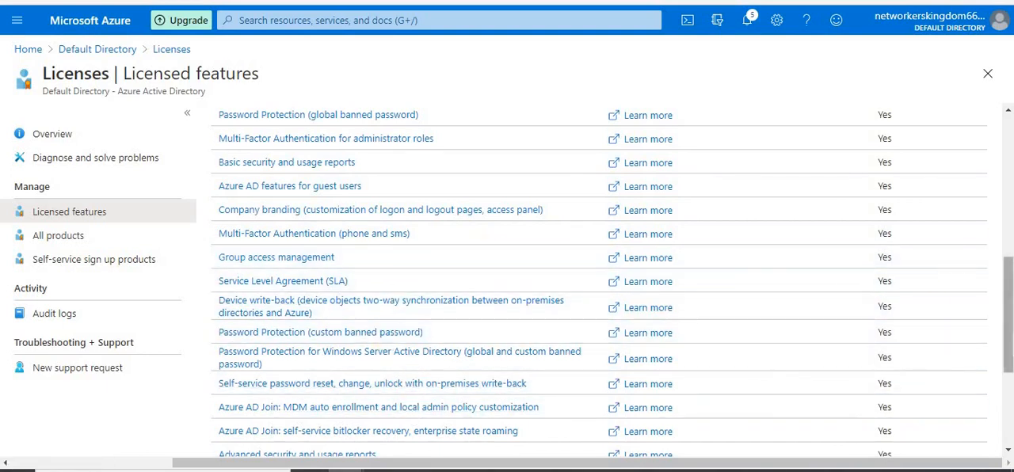
pyautogui.scroll(3, 1009, 301)
pyautogui.scroll(3, 602, 277)
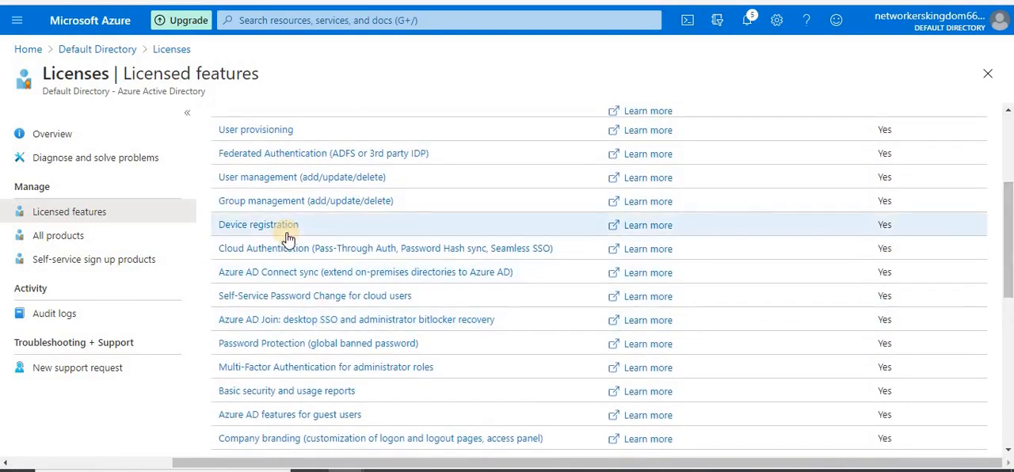
pyautogui.scroll(5, 1007, 229)
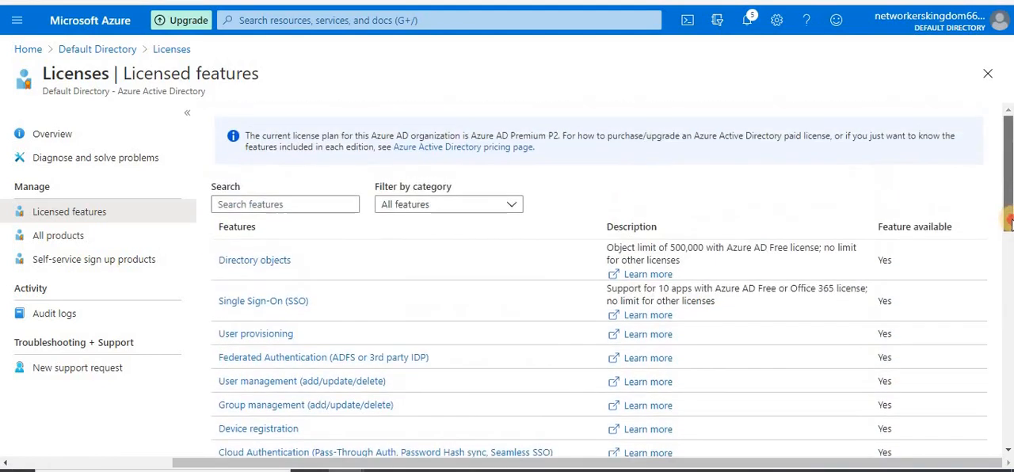
pyautogui.click(73, 238)
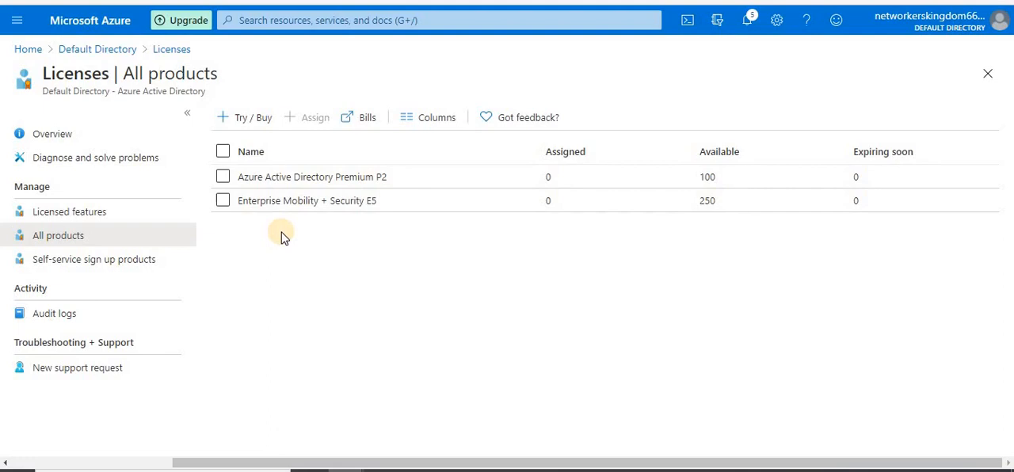
# Step: Try to activate the Enterprise Mobility + Security E5 free trial, and return to the product list
pyautogui.click(252, 119)
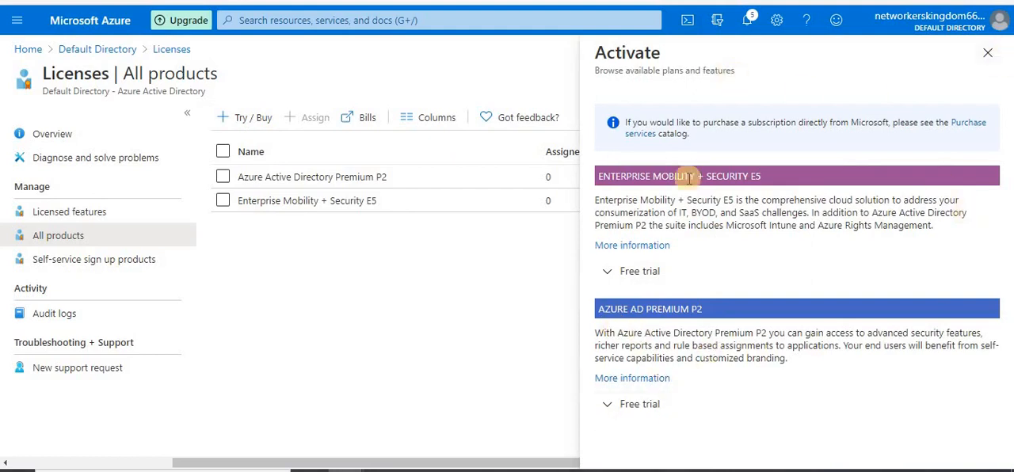
pyautogui.click(611, 273)
pyautogui.scroll(-2, 1002, 242)
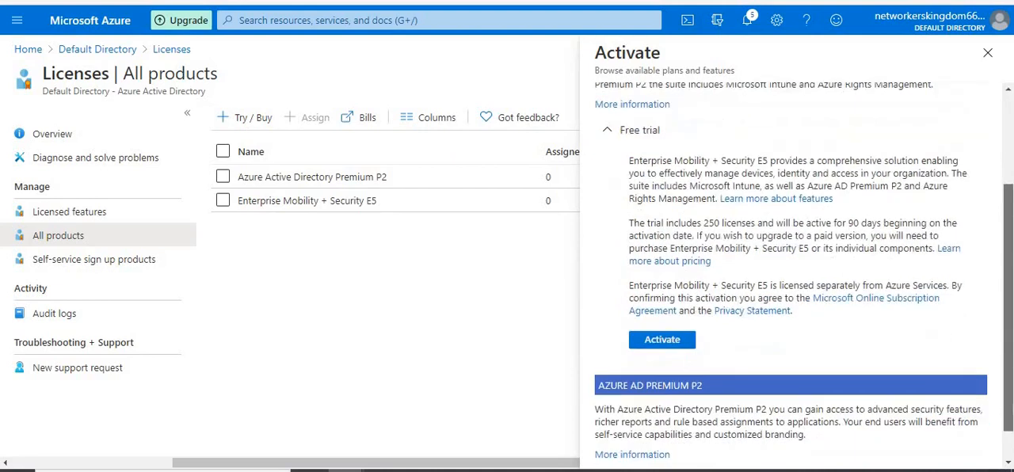
pyautogui.scroll(-1, 702, 357)
pyautogui.click(662, 302)
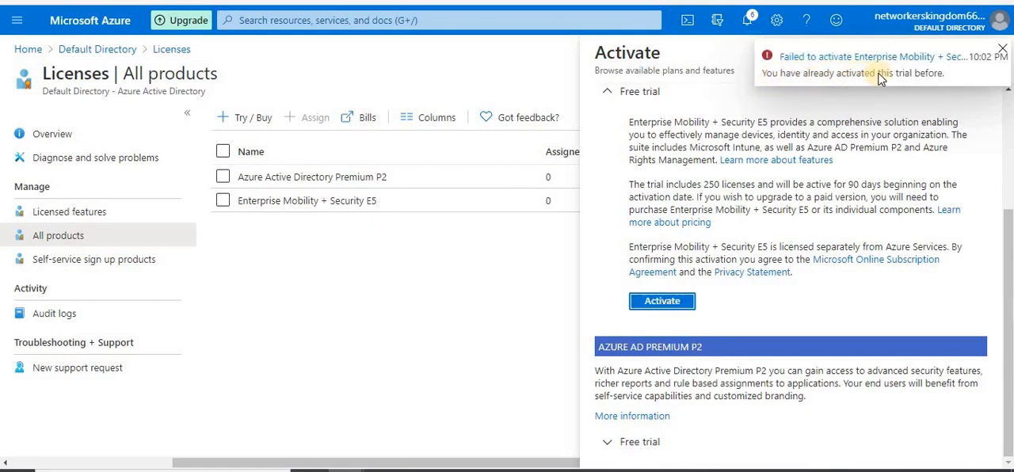
pyautogui.click(351, 276)
pyautogui.click(1002, 49)
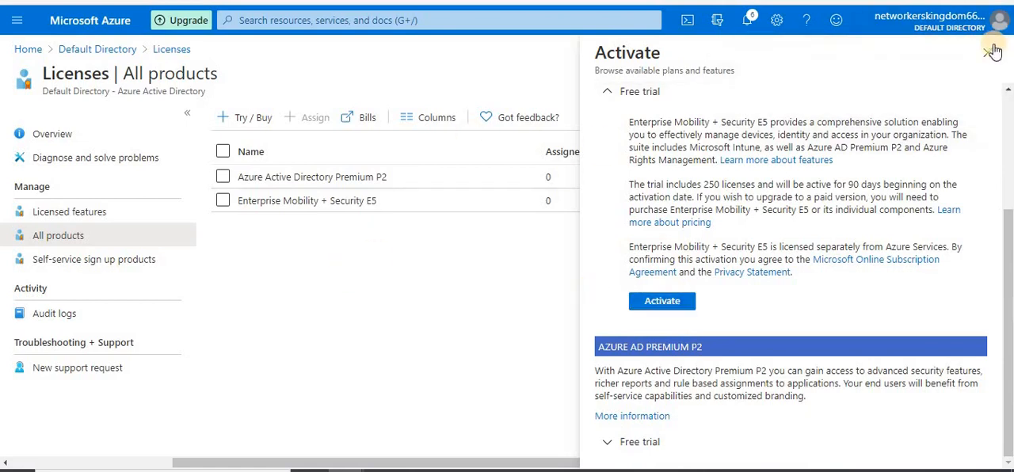
pyautogui.click(990, 52)
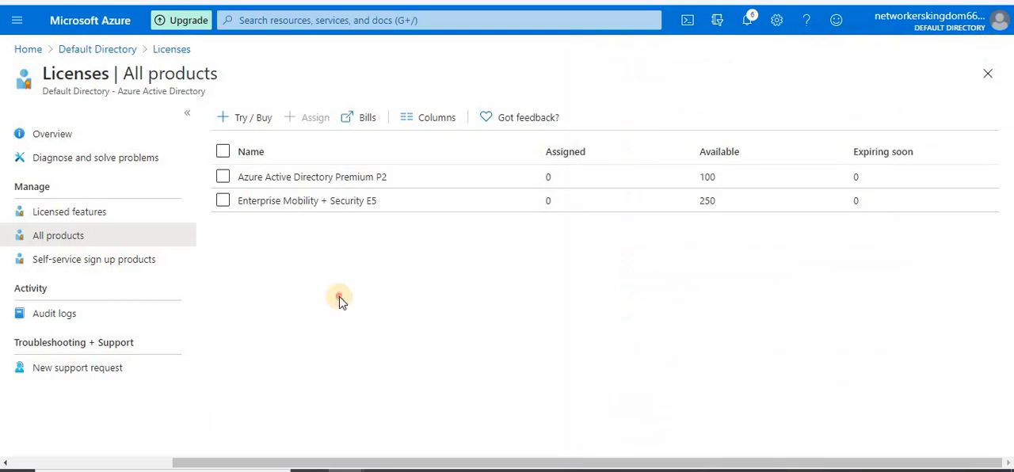
# Step: Check the licensed users and licensed groups of the Azure Active Directory Premium P2 product
pyautogui.click(290, 178)
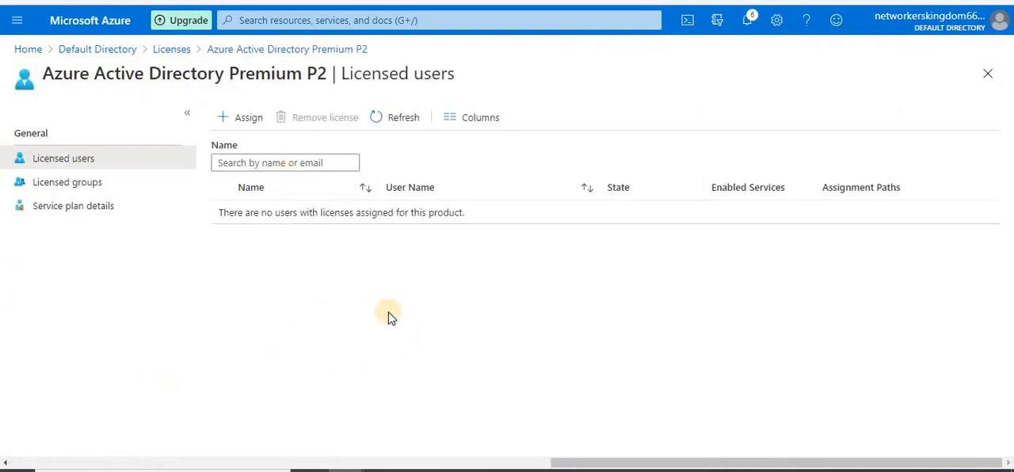
pyautogui.moveTo(334, 224); pyautogui.dragTo(306, 334)
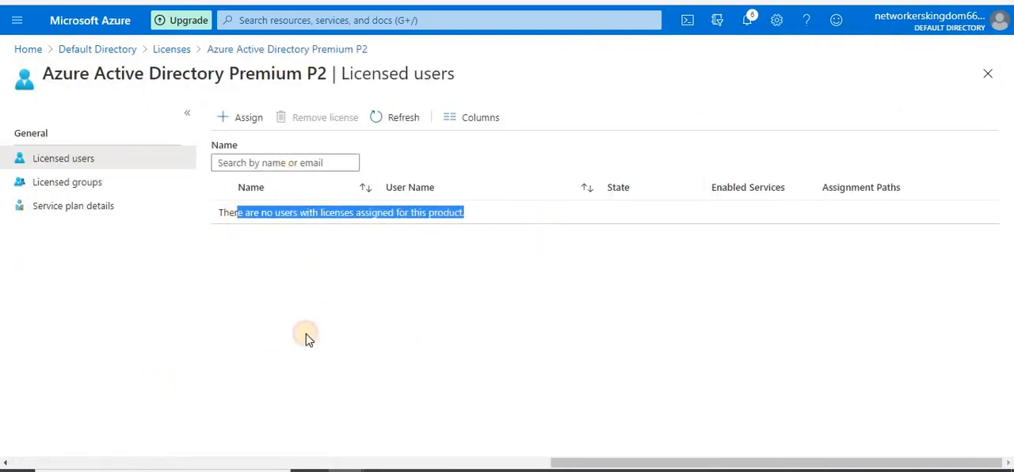
pyautogui.click(46, 184)
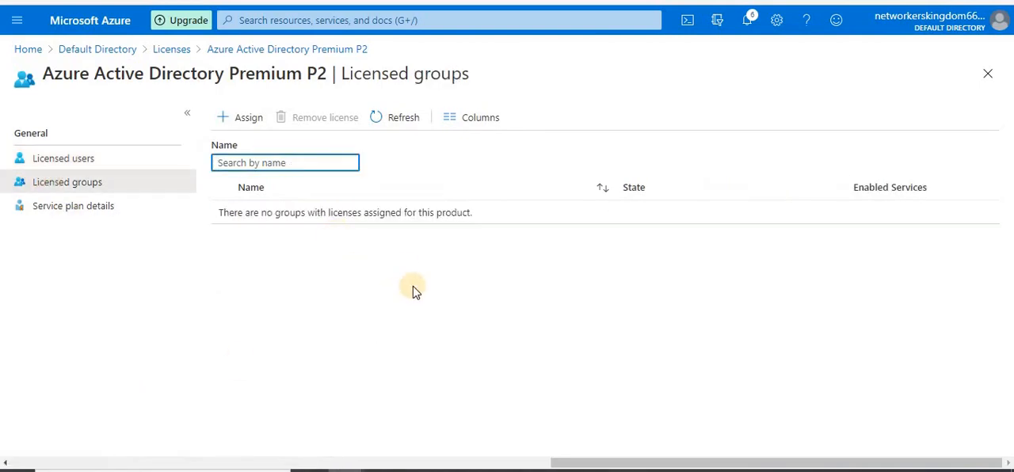
pyautogui.click(73, 163)
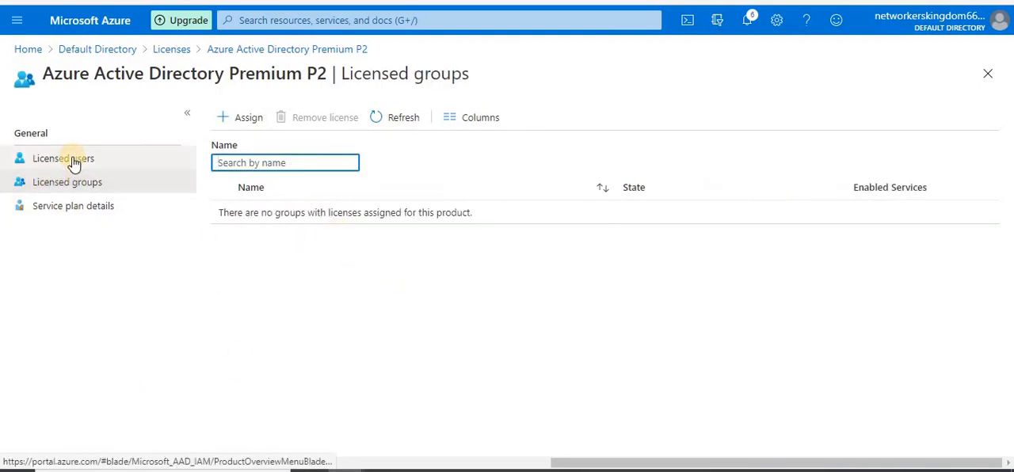
# Step: Try to assign the Azure Active Directory Premium P2 license to User Three, and open the resulting notification's details
pyautogui.click(241, 117)
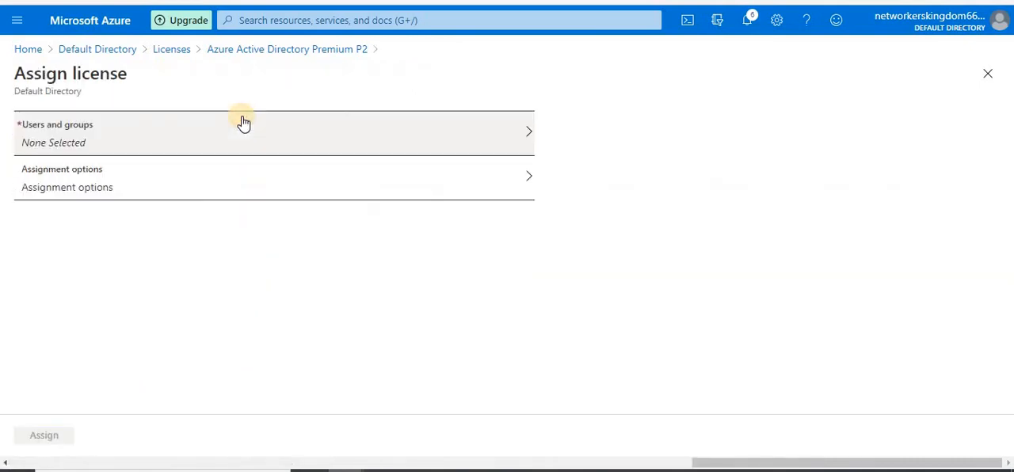
pyautogui.click(514, 131)
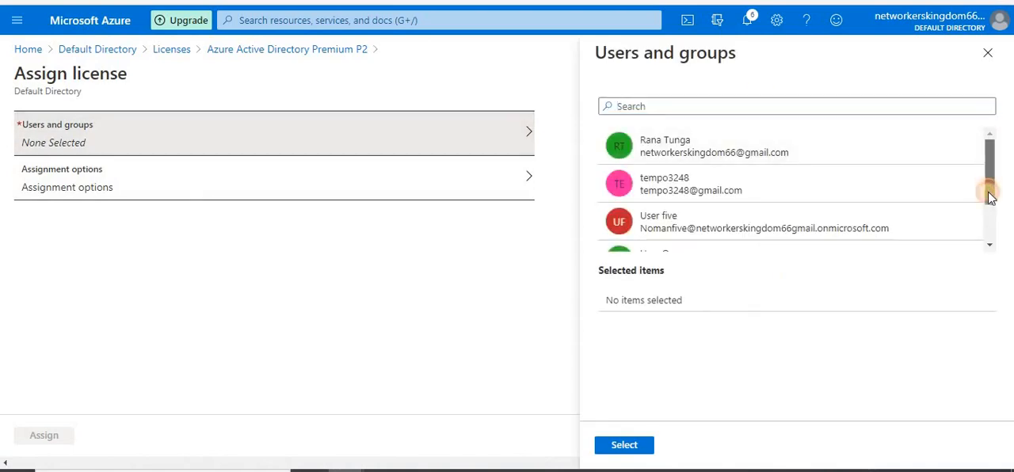
pyautogui.moveTo(990, 193); pyautogui.dragTo(990, 285)
pyautogui.click(648, 235)
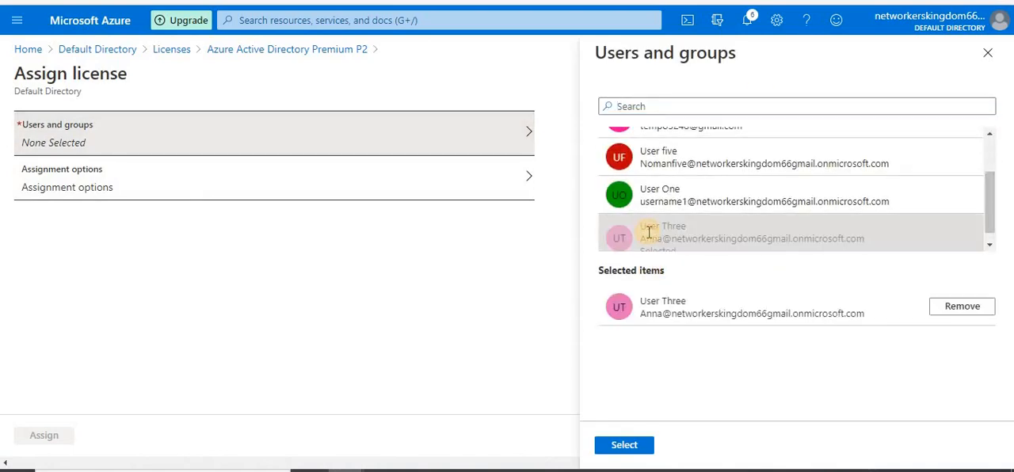
pyautogui.click(630, 447)
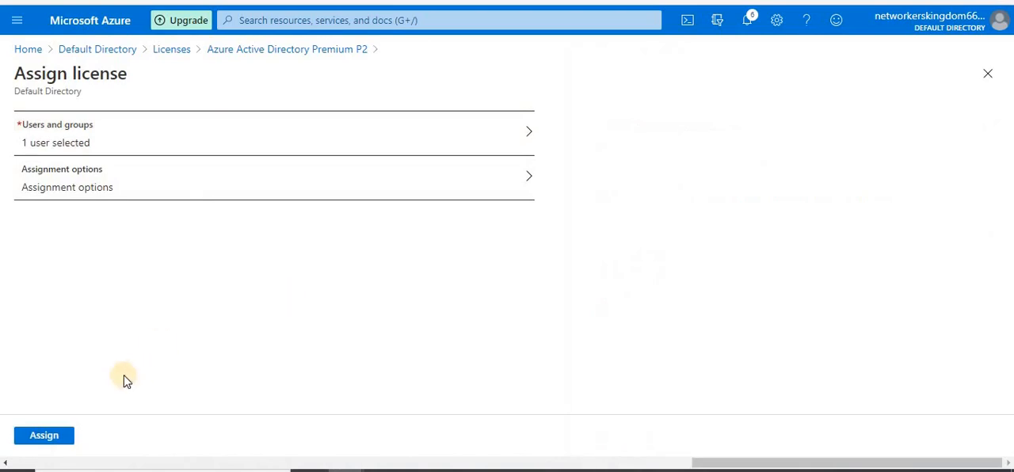
pyautogui.click(44, 436)
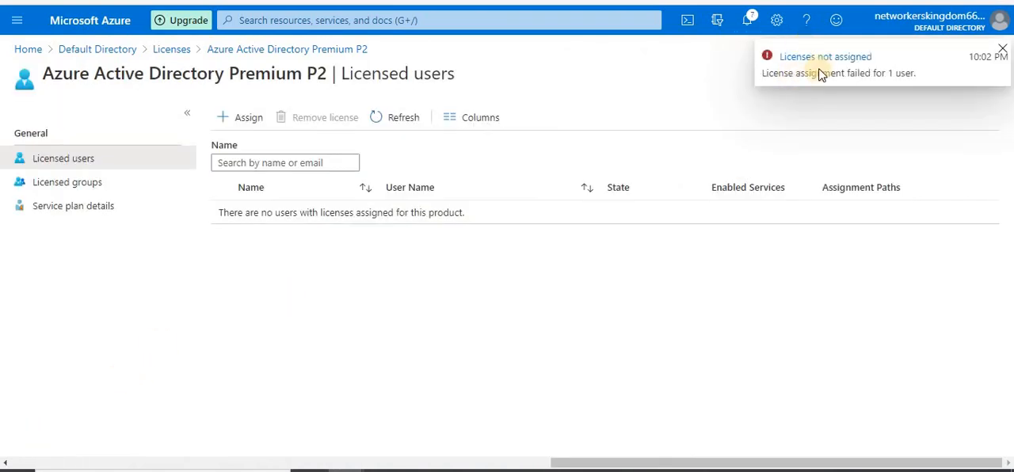
pyautogui.click(818, 60)
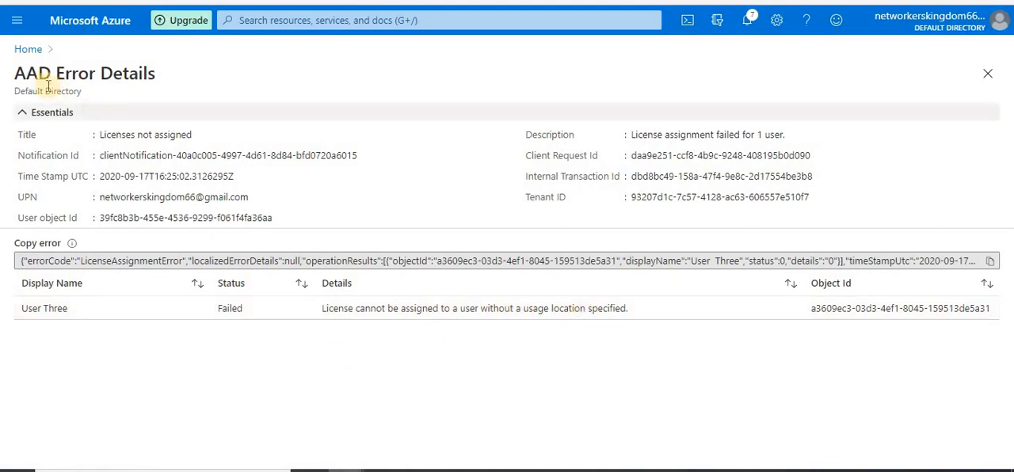
pyautogui.click(28, 50)
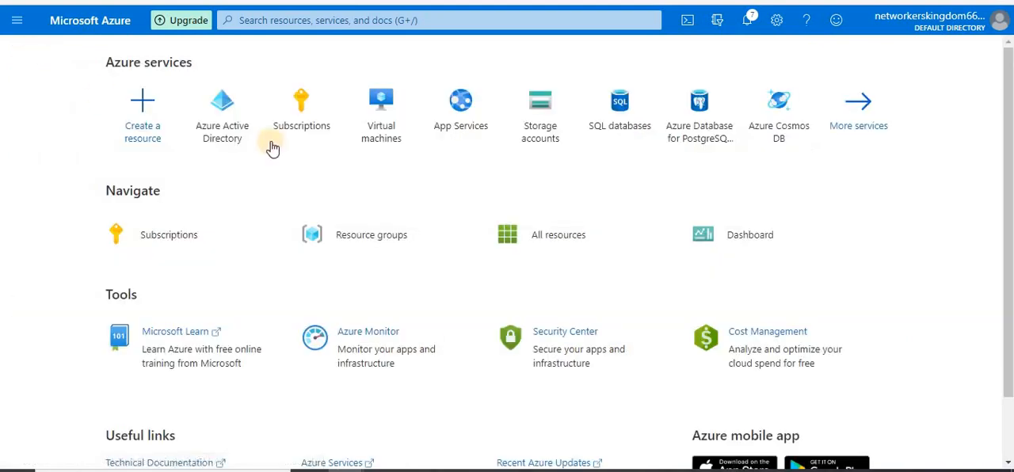
pyautogui.click(219, 127)
pyautogui.click(67, 262)
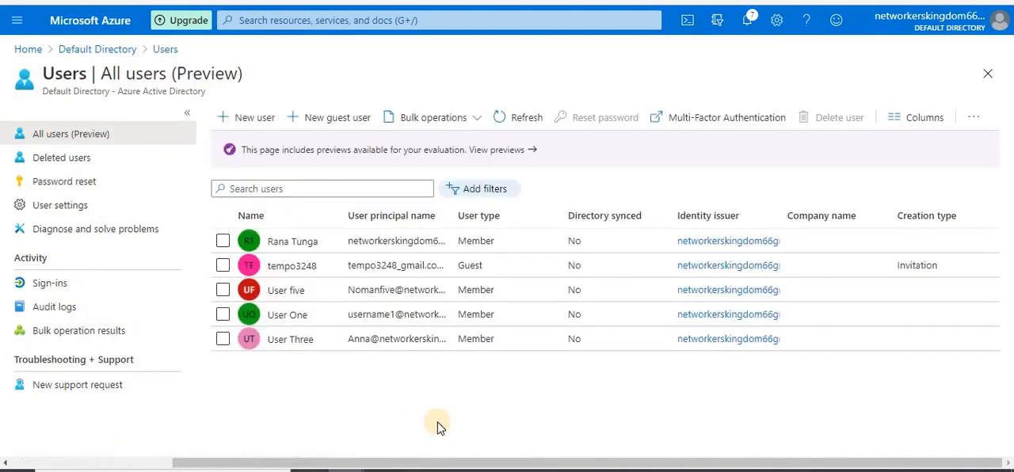
pyautogui.click(356, 349)
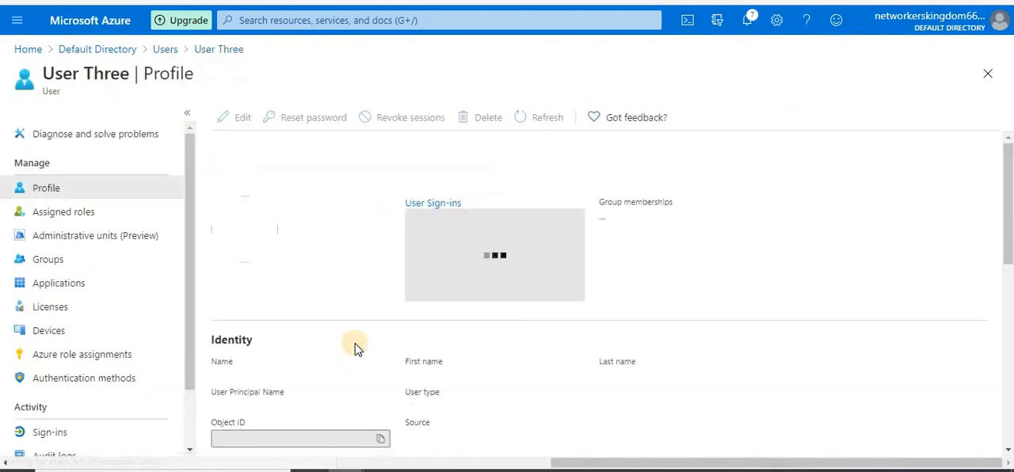
# Step: Set User Three's usage location to India and save the profile
pyautogui.click(234, 119)
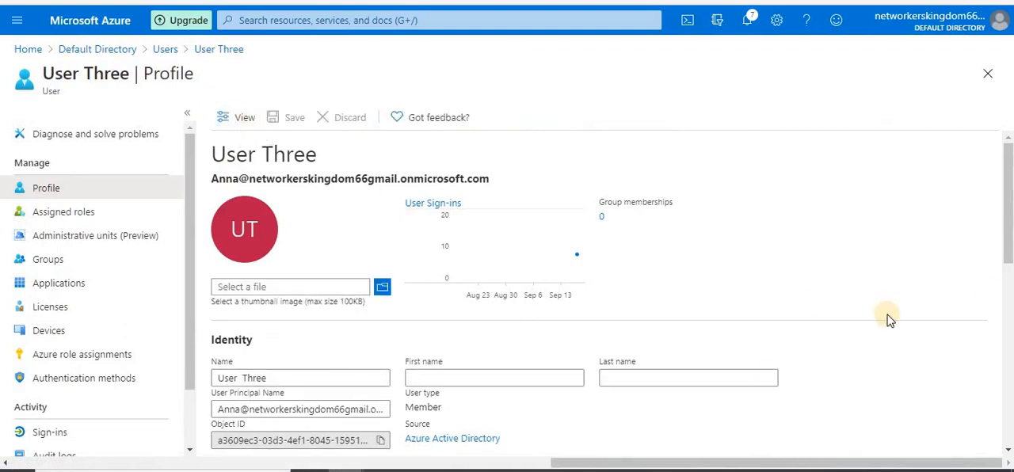
pyautogui.scroll(-3, 1008, 238)
pyautogui.scroll(-3, 751, 336)
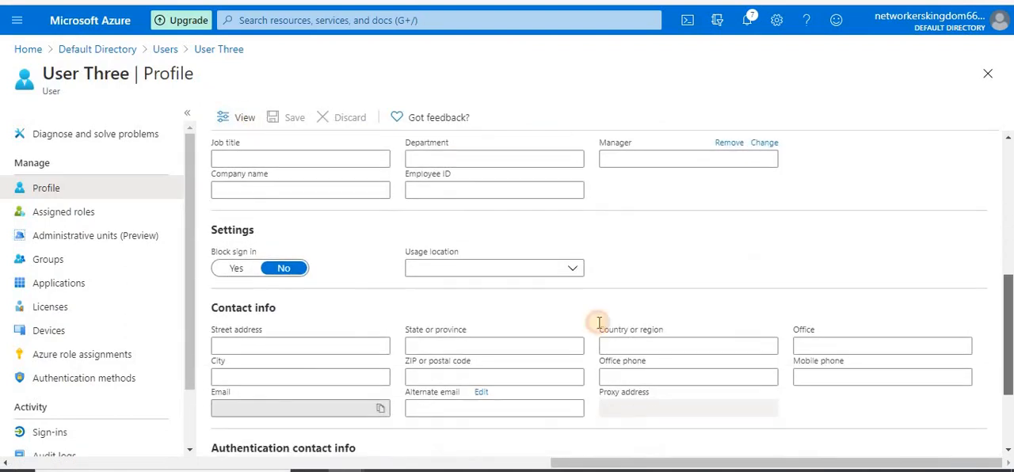
pyautogui.click(574, 271)
pyautogui.write('india')
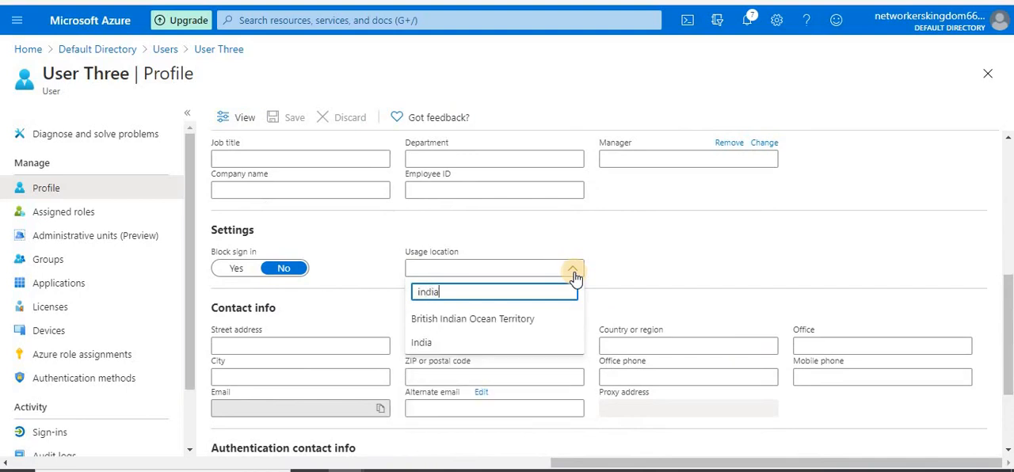
pyautogui.click(423, 344)
pyautogui.click(300, 118)
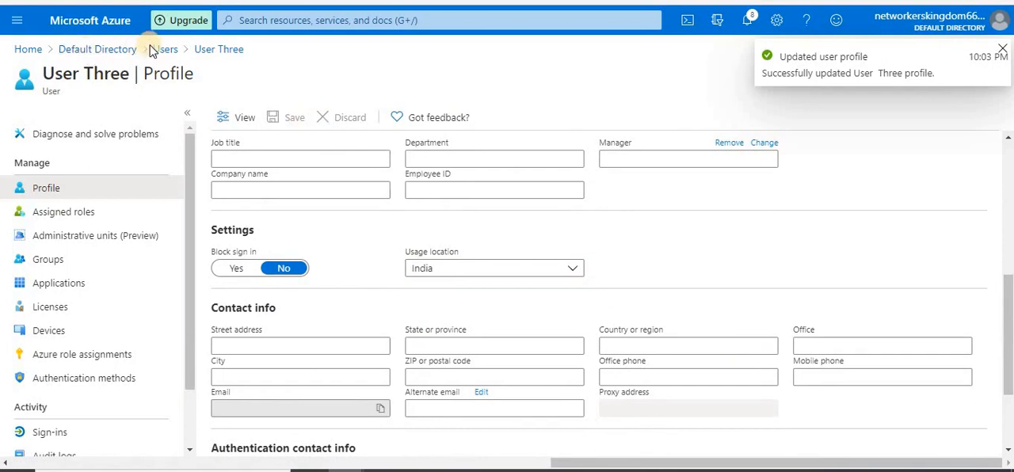
# Step: Return to the directory's licenses and open the Azure Active Directory Premium P2 product
pyautogui.click(98, 49)
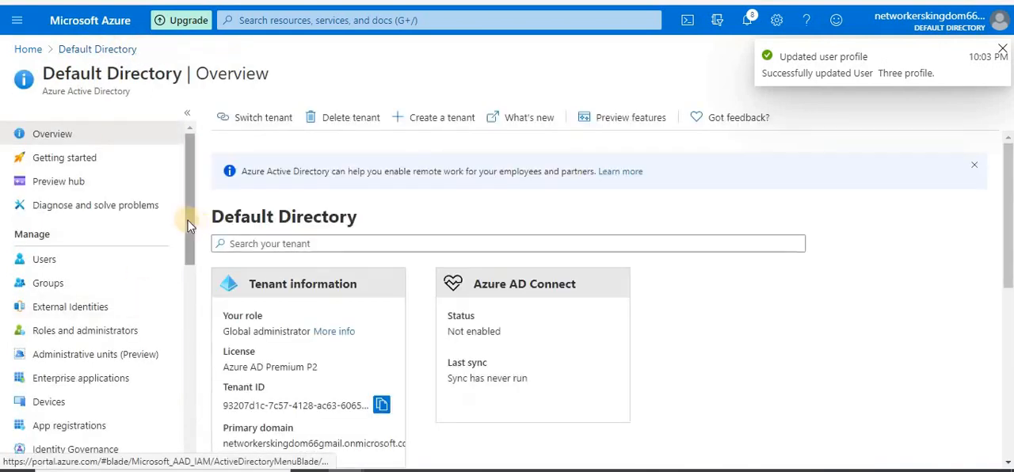
pyautogui.moveTo(188, 288); pyautogui.dragTo(79, 265)
pyautogui.click(77, 260)
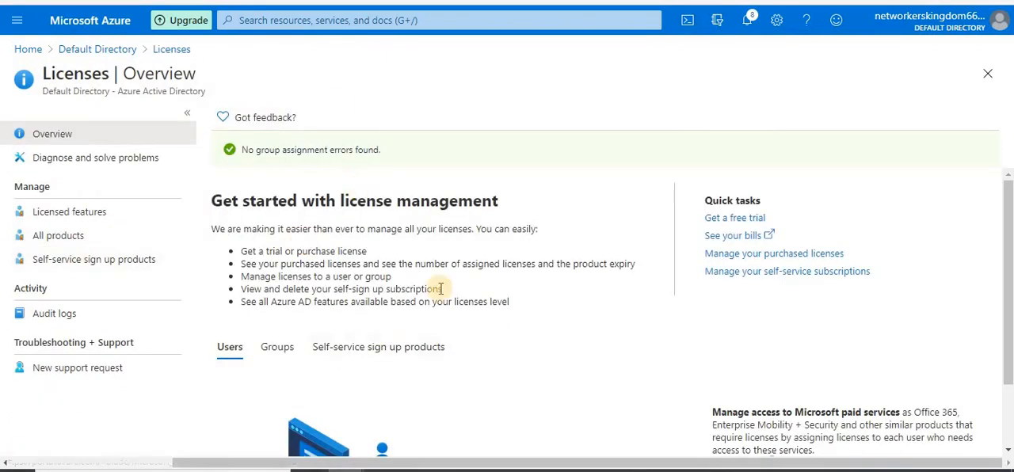
pyautogui.click(70, 236)
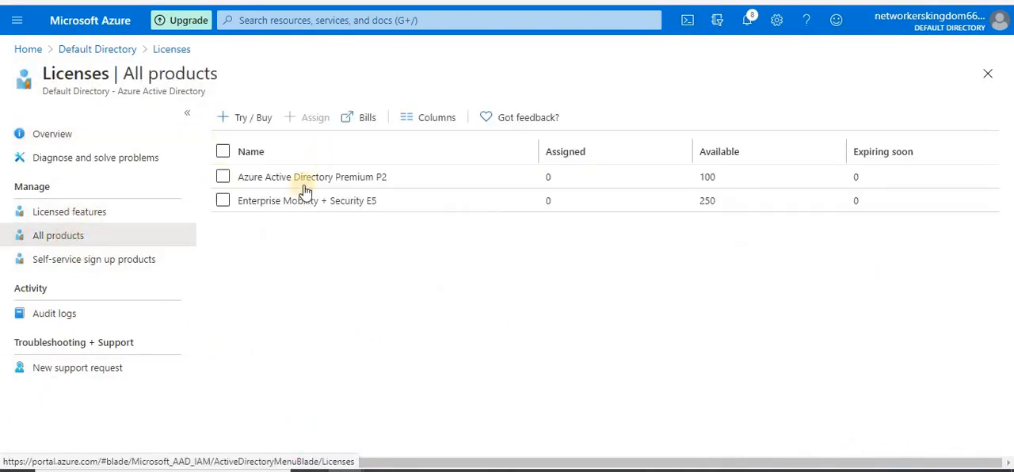
pyautogui.click(304, 188)
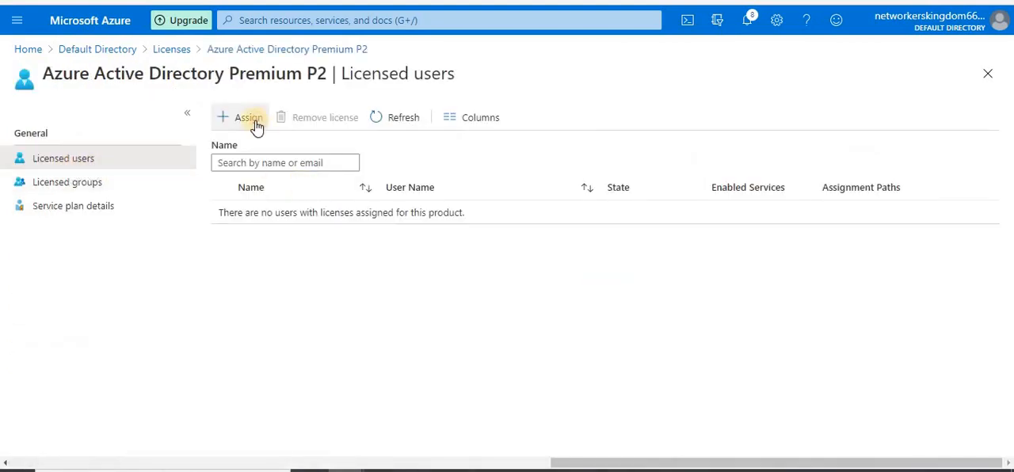
# Step: Assign the Azure Active Directory Premium P2 license to User Three and refresh the licensed users list
pyautogui.click(255, 124)
pyautogui.click(185, 151)
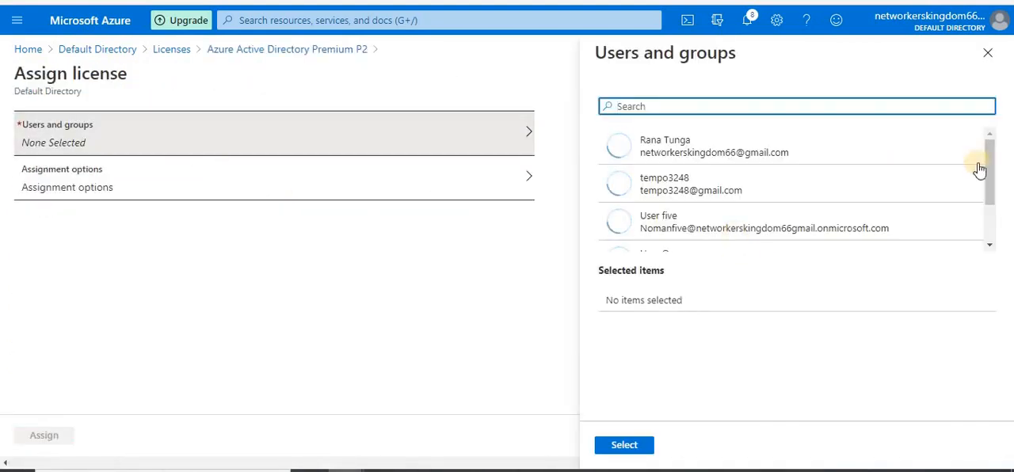
pyautogui.moveTo(989, 172); pyautogui.dragTo(990, 208)
pyautogui.click(687, 234)
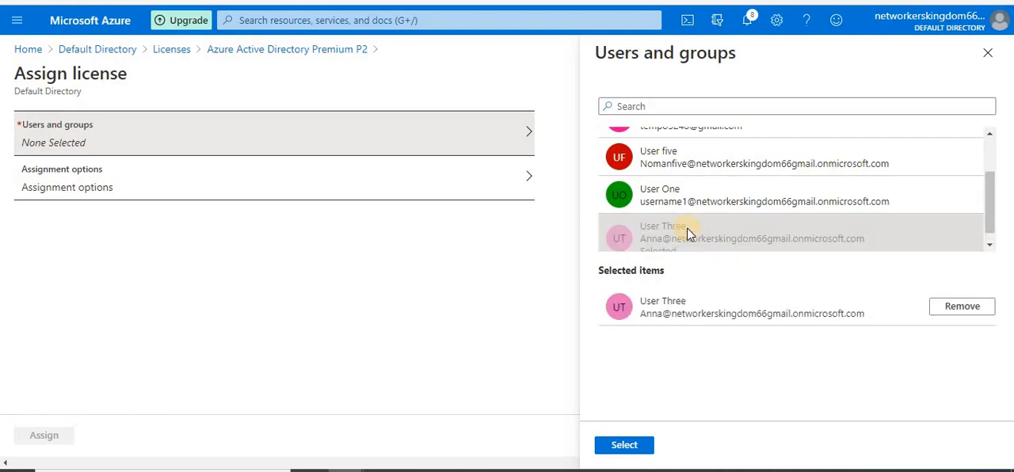
pyautogui.click(630, 449)
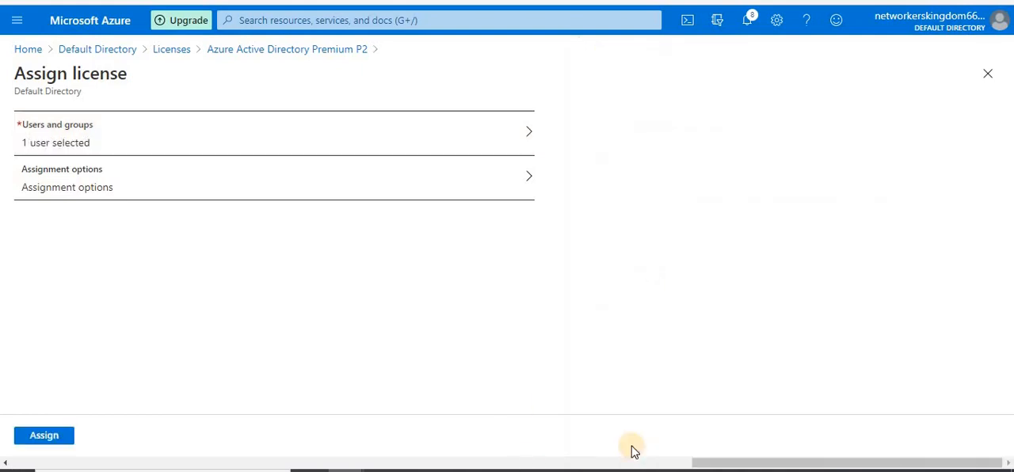
pyautogui.click(44, 437)
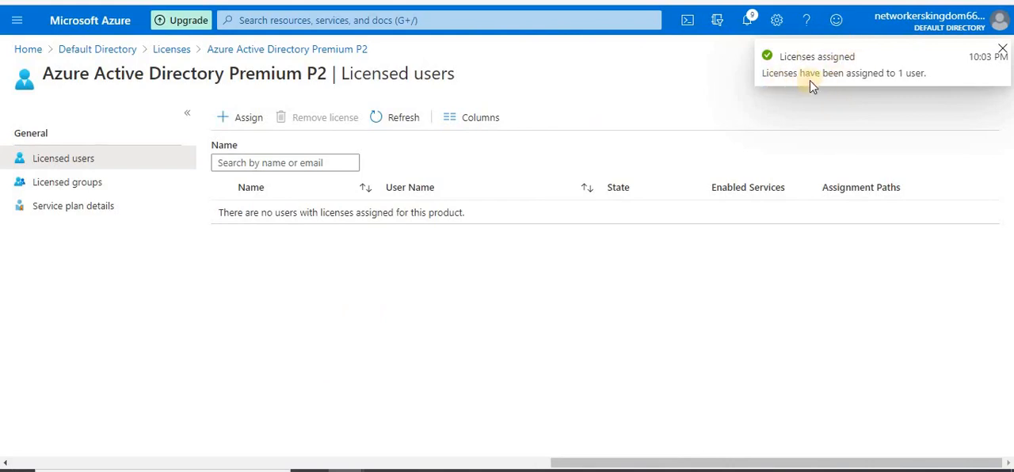
pyautogui.click(390, 119)
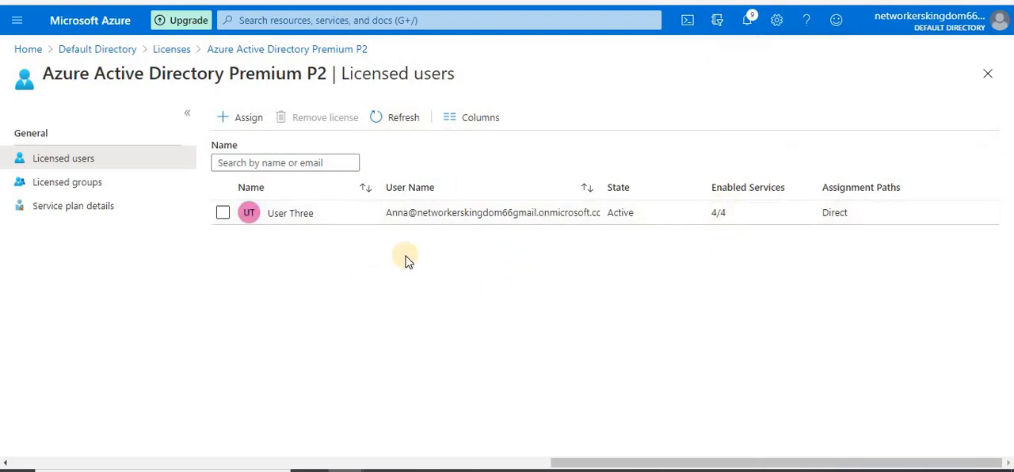
# Step: Check the assigned and available counts in the license product list and view the plans offered for activation
pyautogui.moveTo(169, 75); pyautogui.dragTo(326, 77)
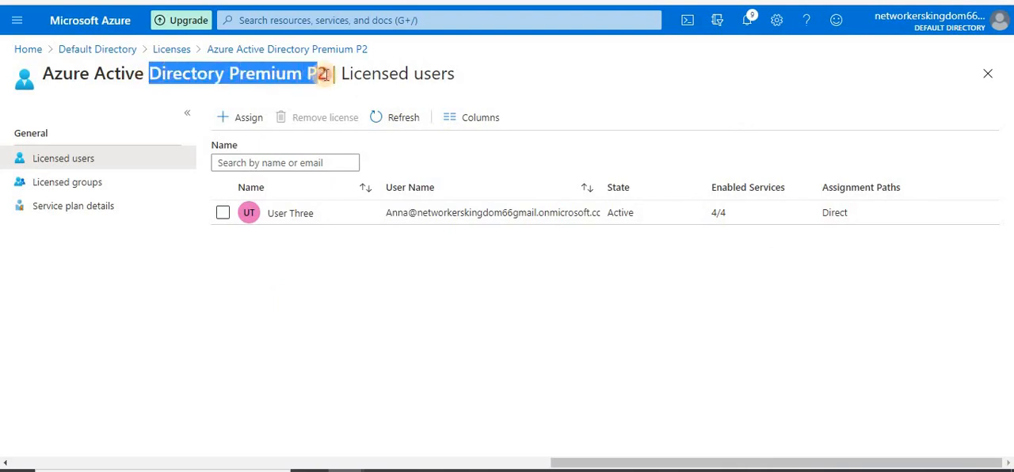
pyautogui.click(172, 51)
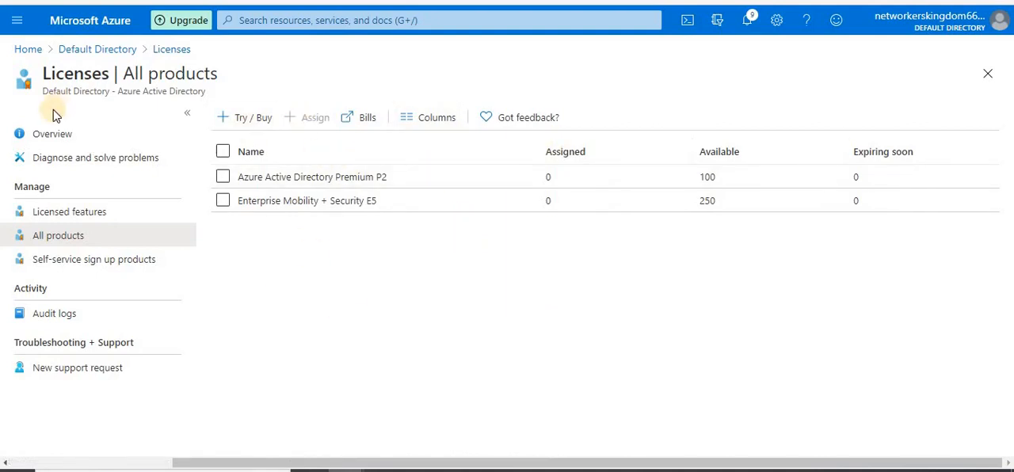
pyautogui.click(82, 237)
pyautogui.click(71, 213)
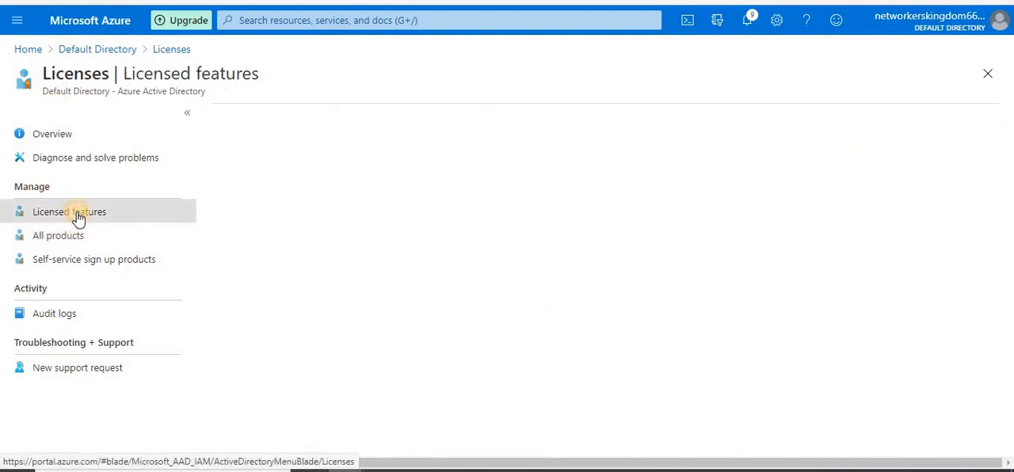
pyautogui.click(73, 236)
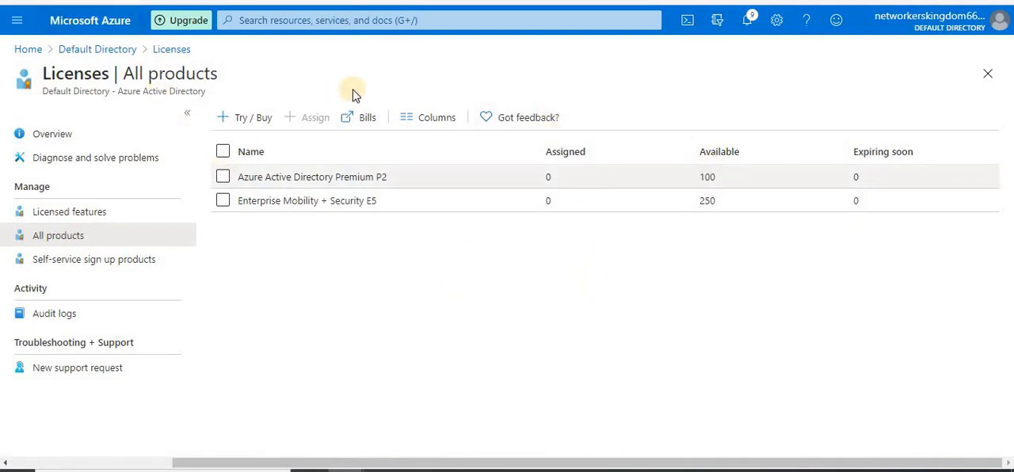
pyautogui.click(260, 123)
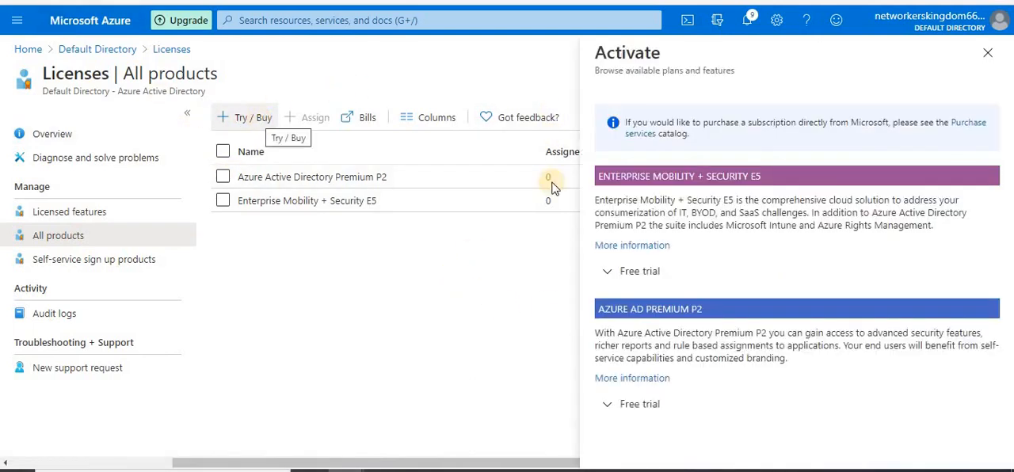
pyautogui.click(985, 53)
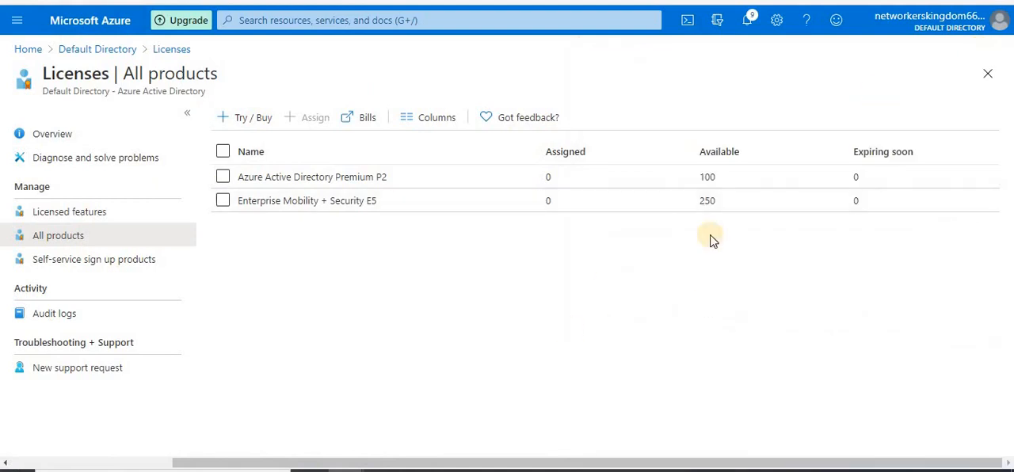
# Step: Reopen the directory's licenses from the portal home and check all products and the licensed features
pyautogui.click(25, 53)
pyautogui.click(234, 129)
pyautogui.moveTo(196, 193); pyautogui.dragTo(197, 258)
pyautogui.click(75, 263)
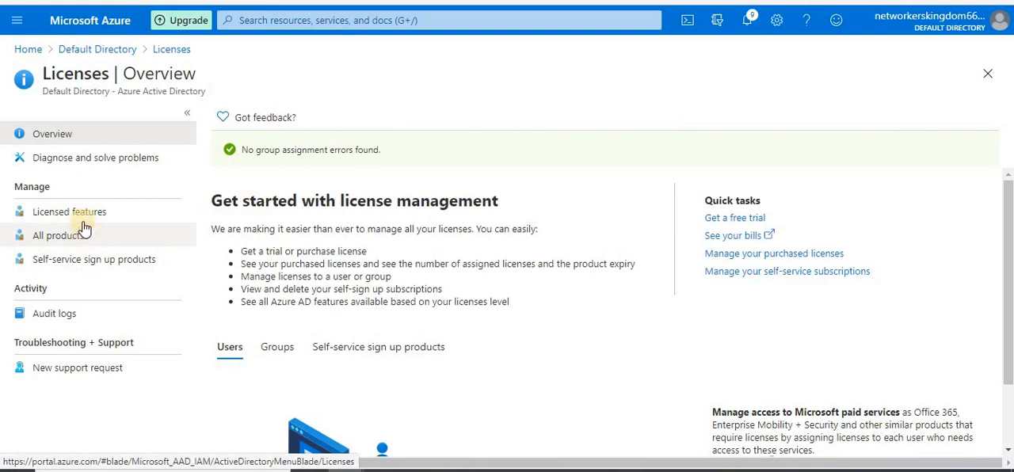
pyautogui.click(78, 235)
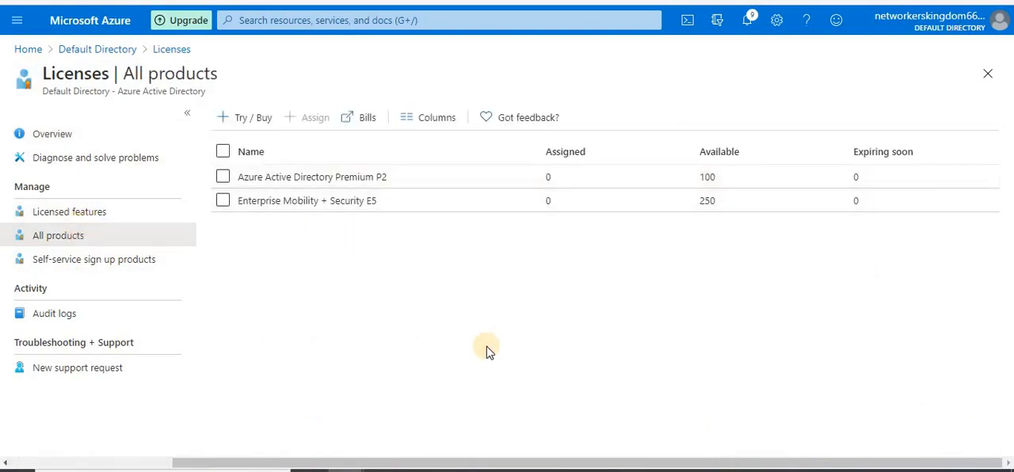
pyautogui.click(68, 212)
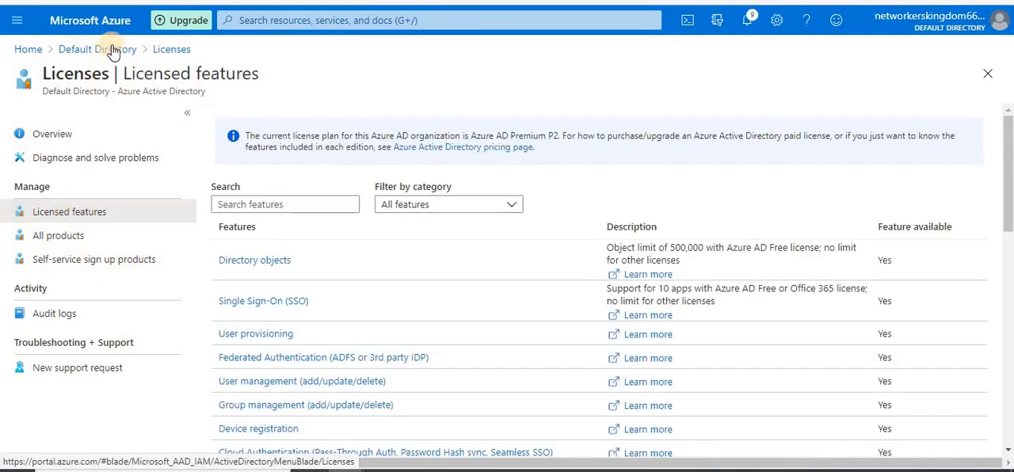
# Step: Check the license counts under the purchased licenses and view the plans available to try or buy
pyautogui.click(111, 50)
pyautogui.moveTo(192, 270); pyautogui.dragTo(163, 261)
pyautogui.click(56, 242)
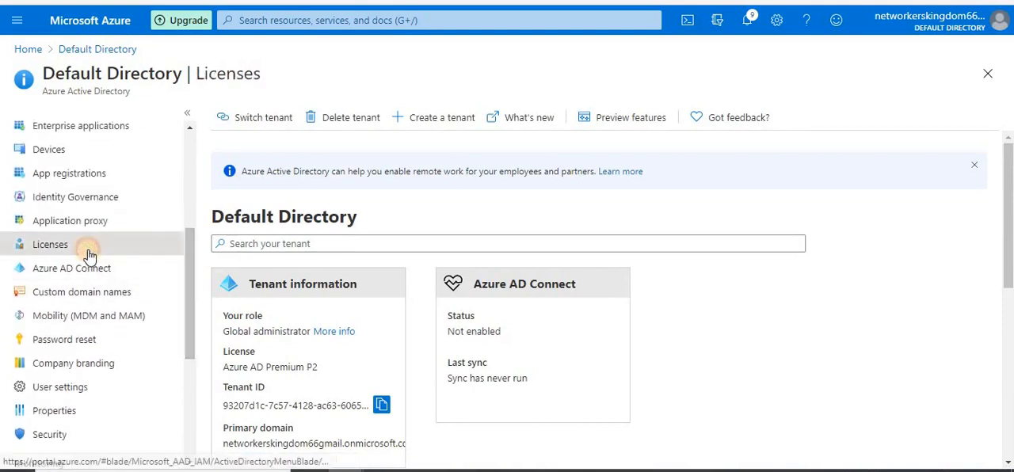
pyautogui.click(759, 254)
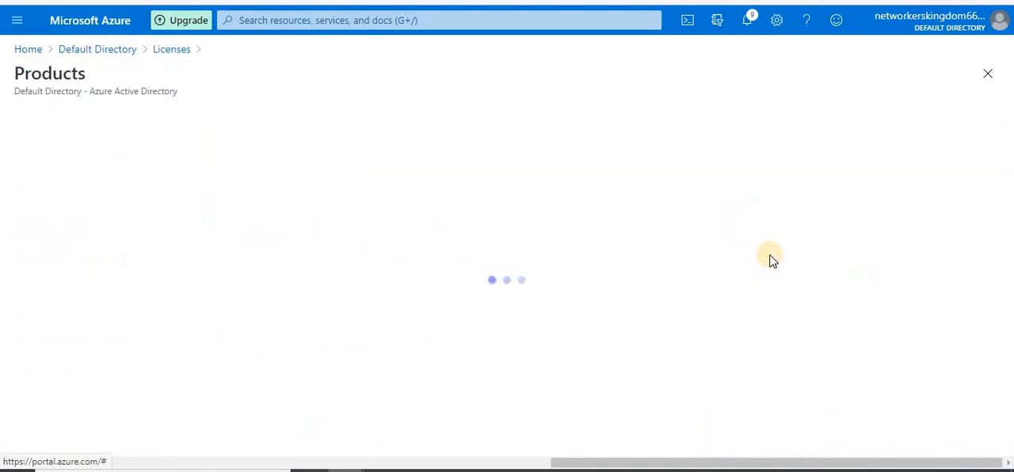
pyautogui.click(43, 118)
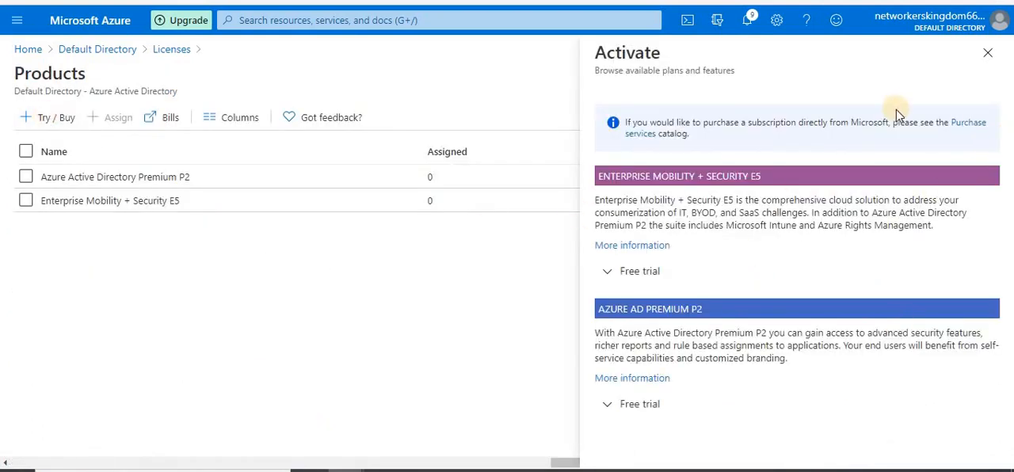
pyautogui.click(988, 52)
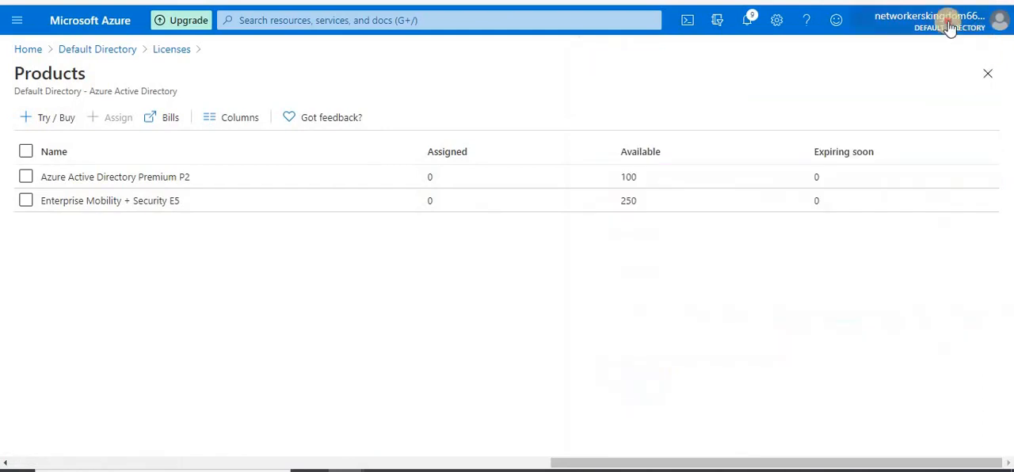
# Step: Sign out of the portal and sign back in to the same account with the account password
pyautogui.click(951, 26)
pyautogui.click(986, 53)
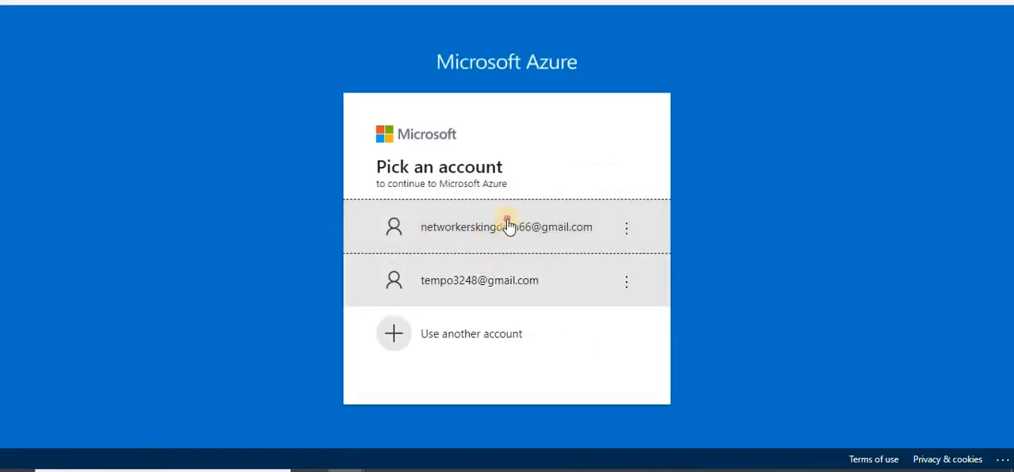
pyautogui.click(509, 226)
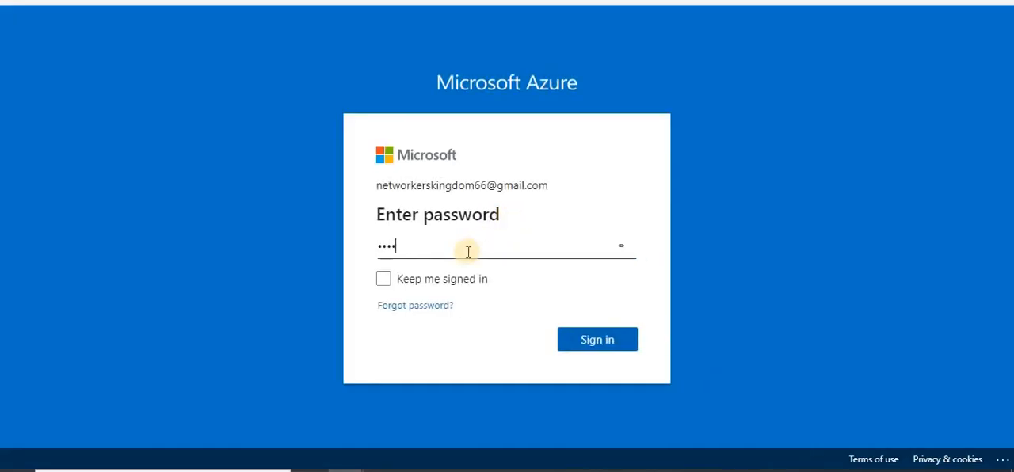
pyautogui.click(614, 339)
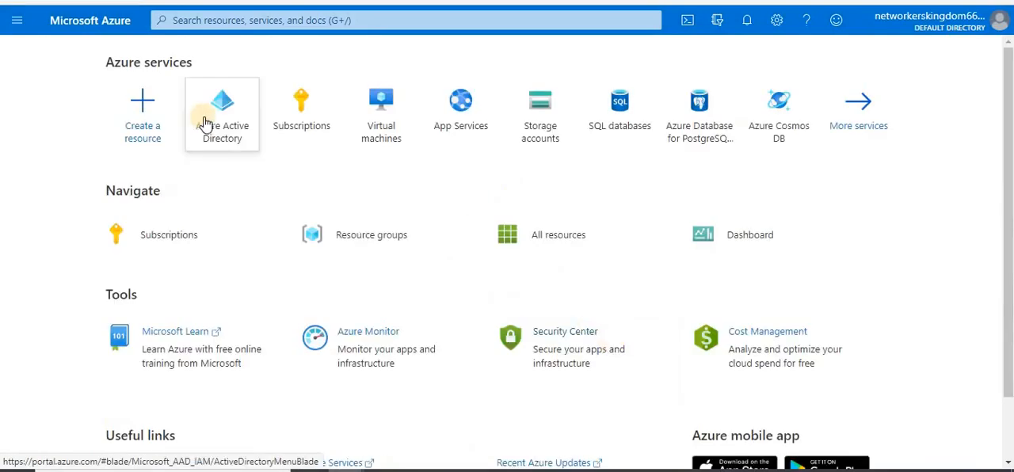
# Step: Check the purchased license counts again and the licensed users of Azure Active Directory Premium P2, then return to the portal home
pyautogui.click(212, 122)
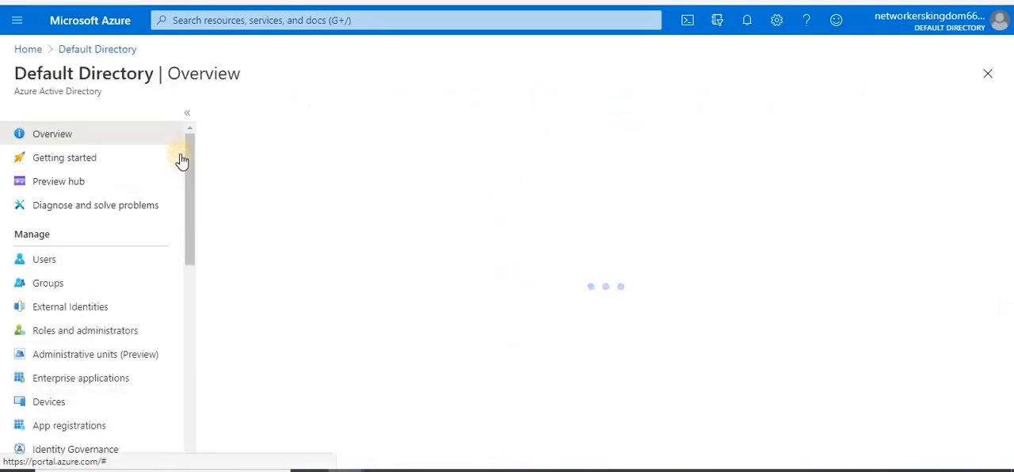
pyautogui.moveTo(190, 182); pyautogui.dragTo(190, 252)
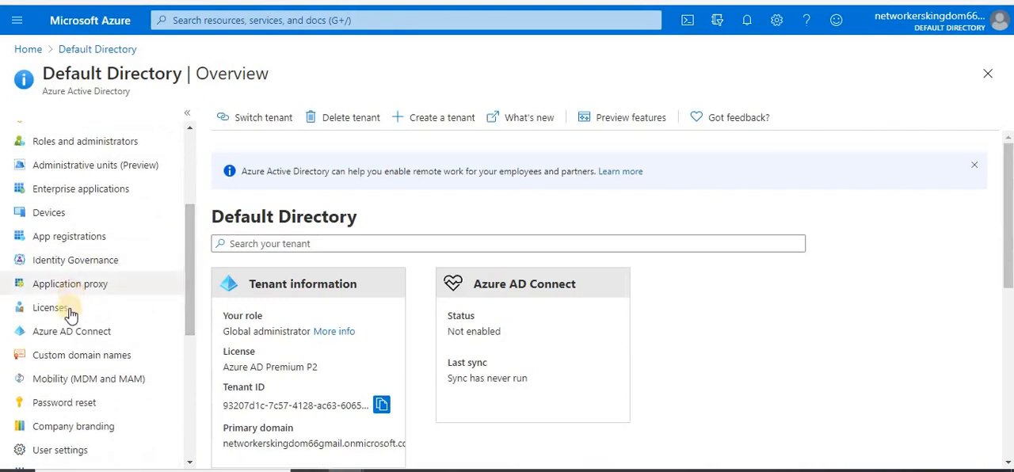
pyautogui.click(69, 315)
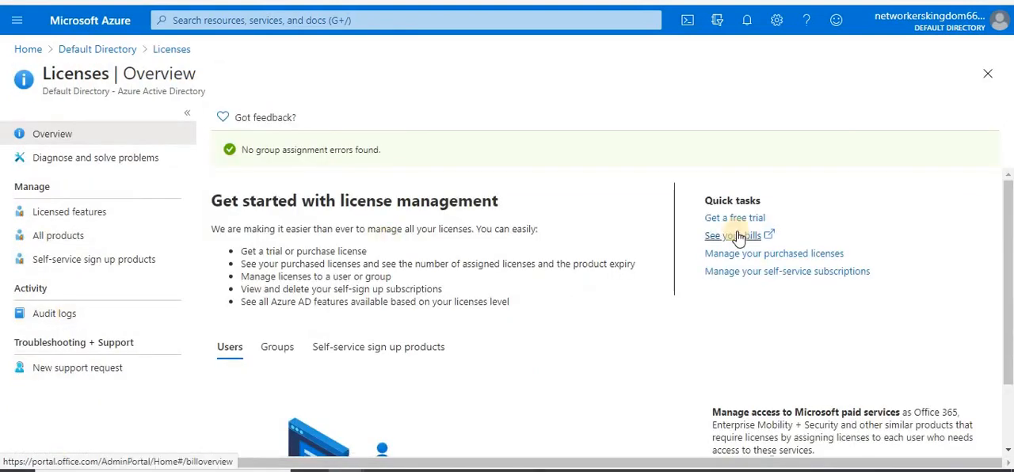
pyautogui.click(747, 255)
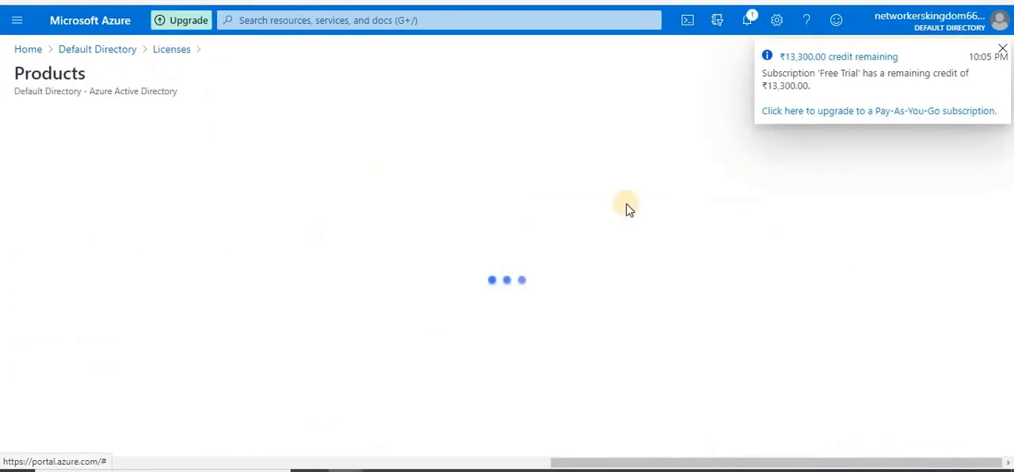
pyautogui.click(1002, 50)
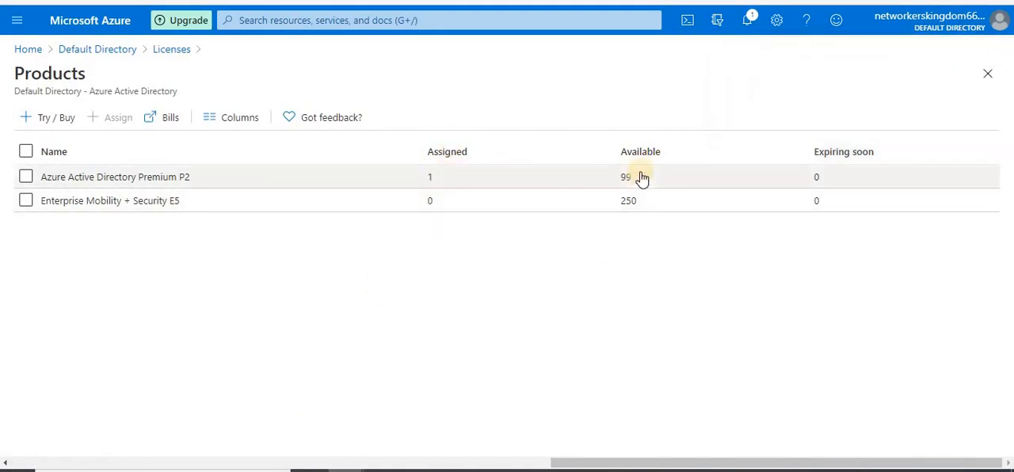
pyautogui.click(169, 180)
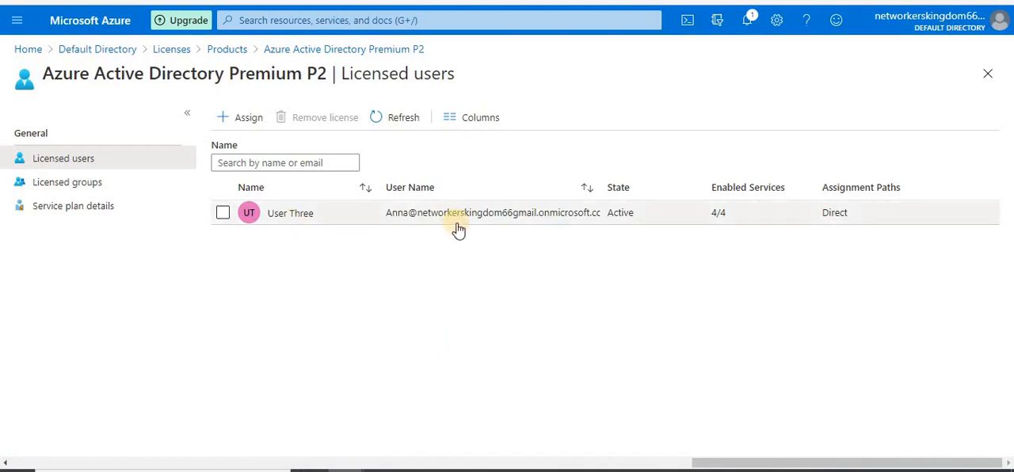
pyautogui.click(24, 49)
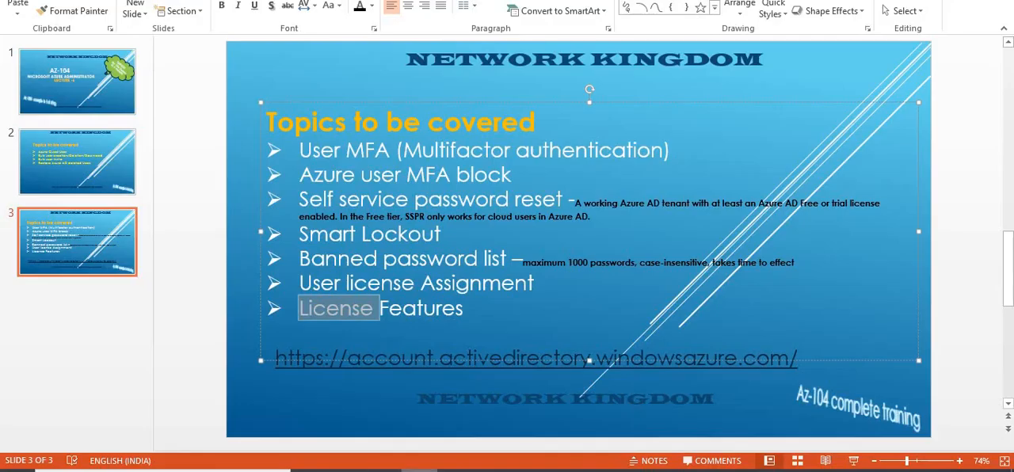
# Step: Switch to the PowerPoint topics slide and point out the User license Assignment and License Features topics
pyautogui.moveTo(325, 312); pyautogui.dragTo(318, 313)
pyautogui.click(494, 316)
pyautogui.moveTo(540, 286); pyautogui.dragTo(324, 290)
pyautogui.click(494, 311)
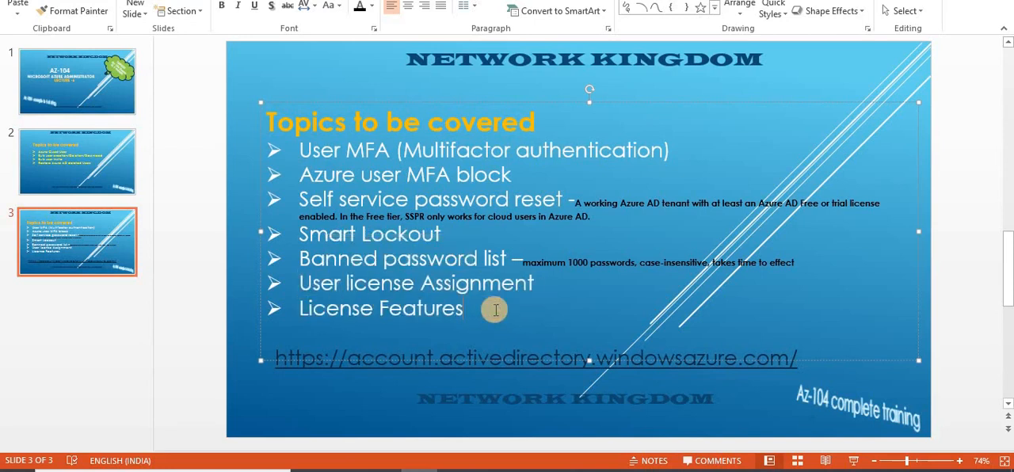